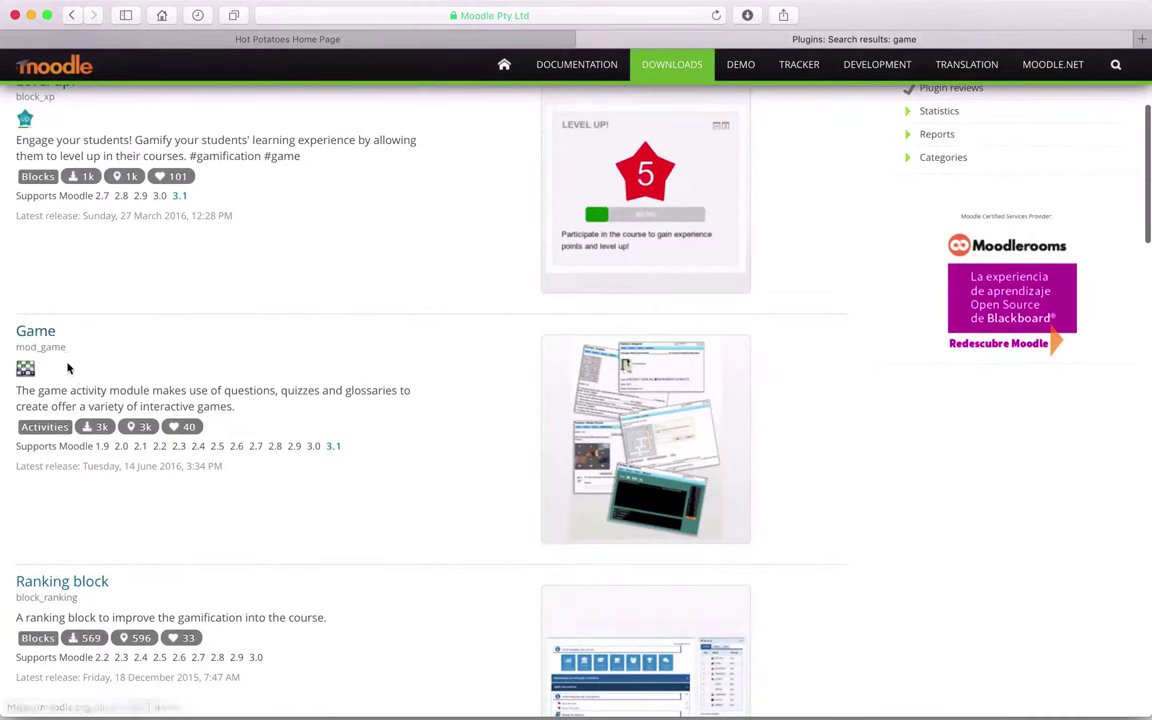
# Step: Examine the Game (mod_game) entry in the plugin search results and compare it with the Hot Potatoes home page
pyautogui.scroll(-2, 159, 369)
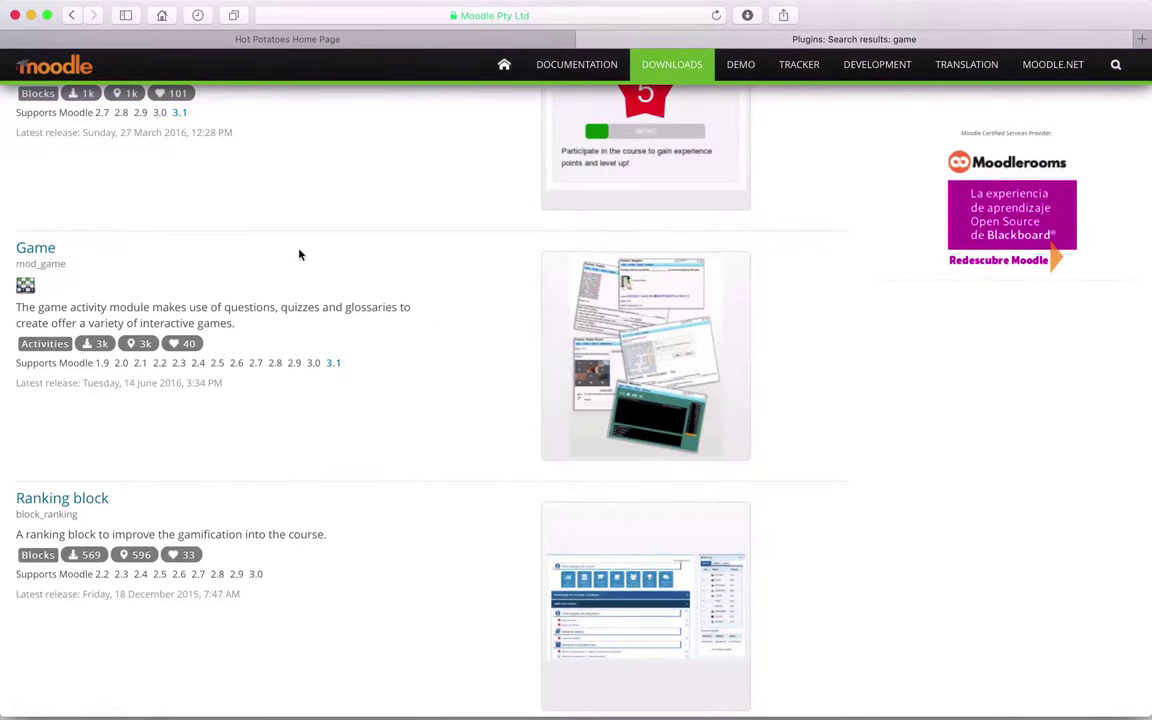
pyautogui.scroll(-1, 133, 297)
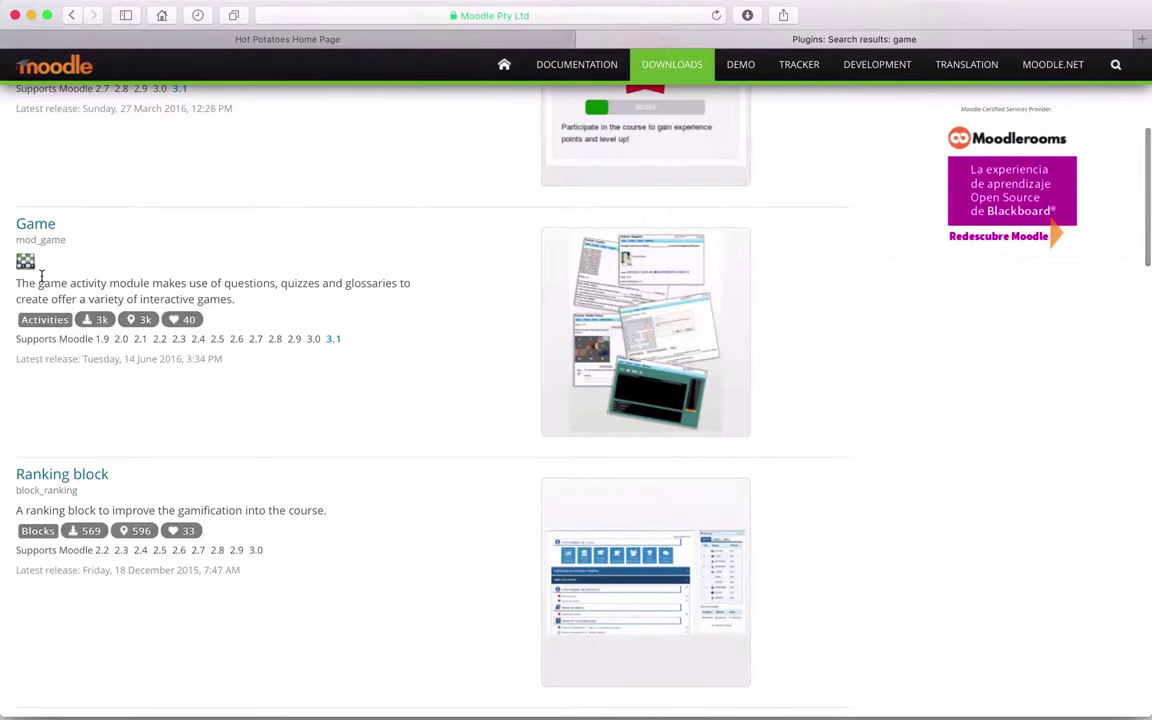
pyautogui.scroll(-1, 466, 300)
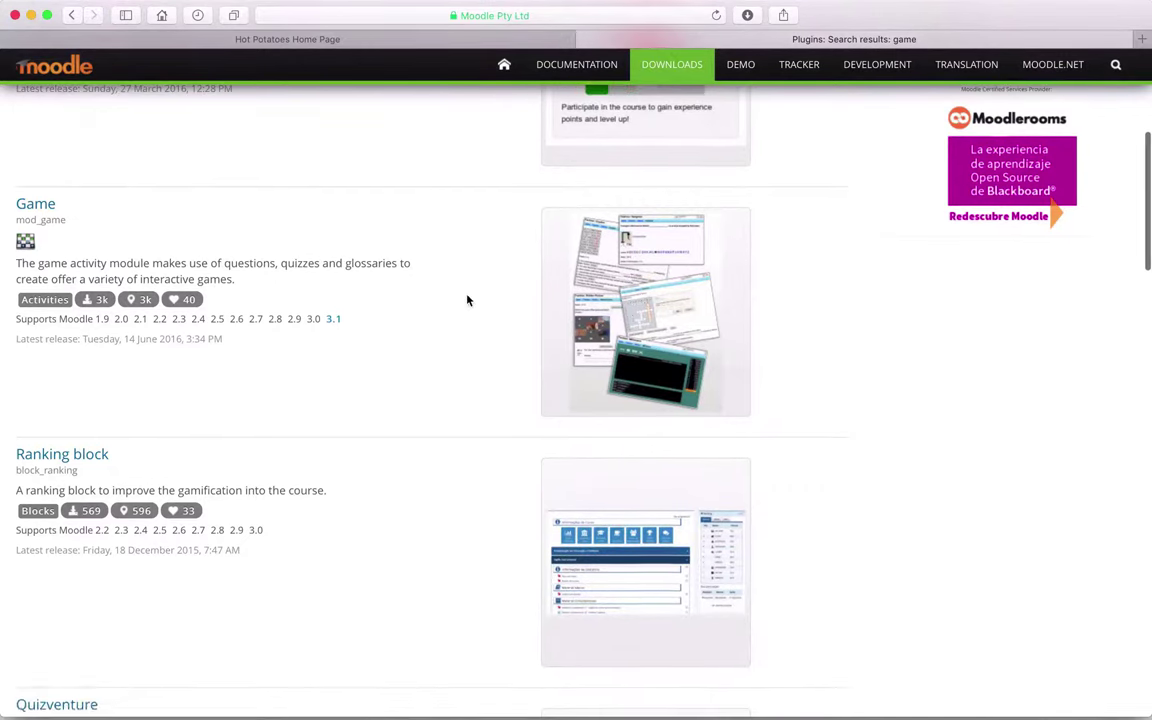
pyautogui.scroll(4, 267, 260)
pyautogui.scroll(1, 266, 258)
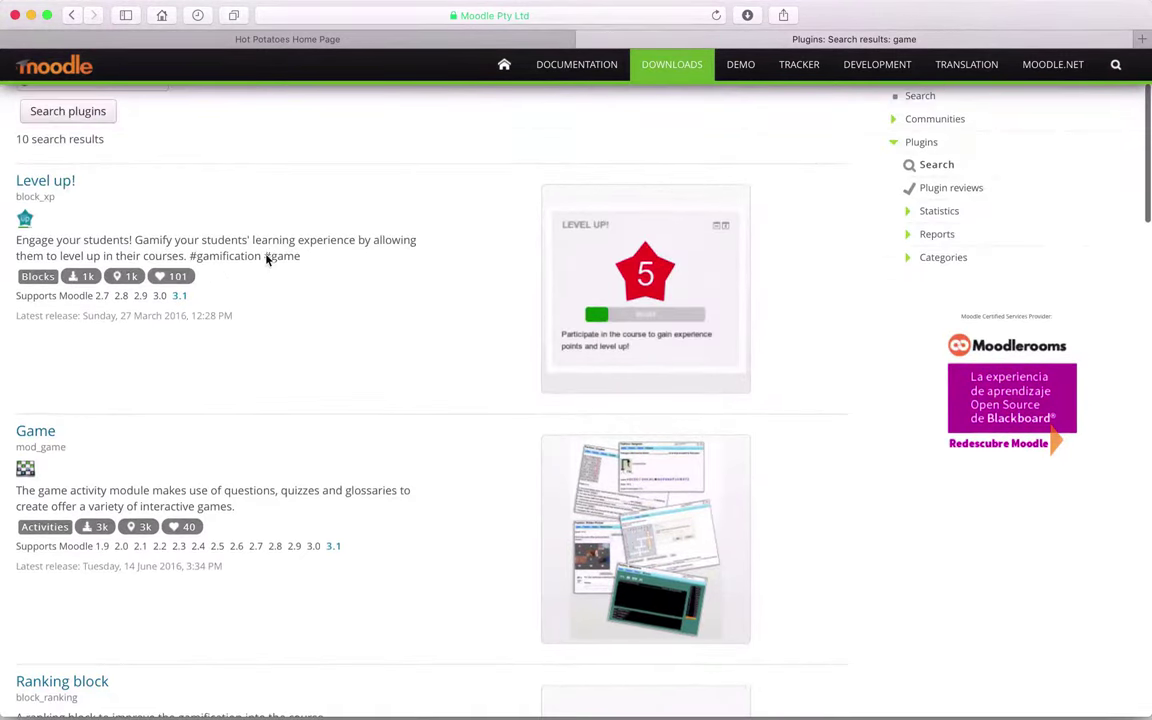
pyautogui.scroll(-3, 266, 257)
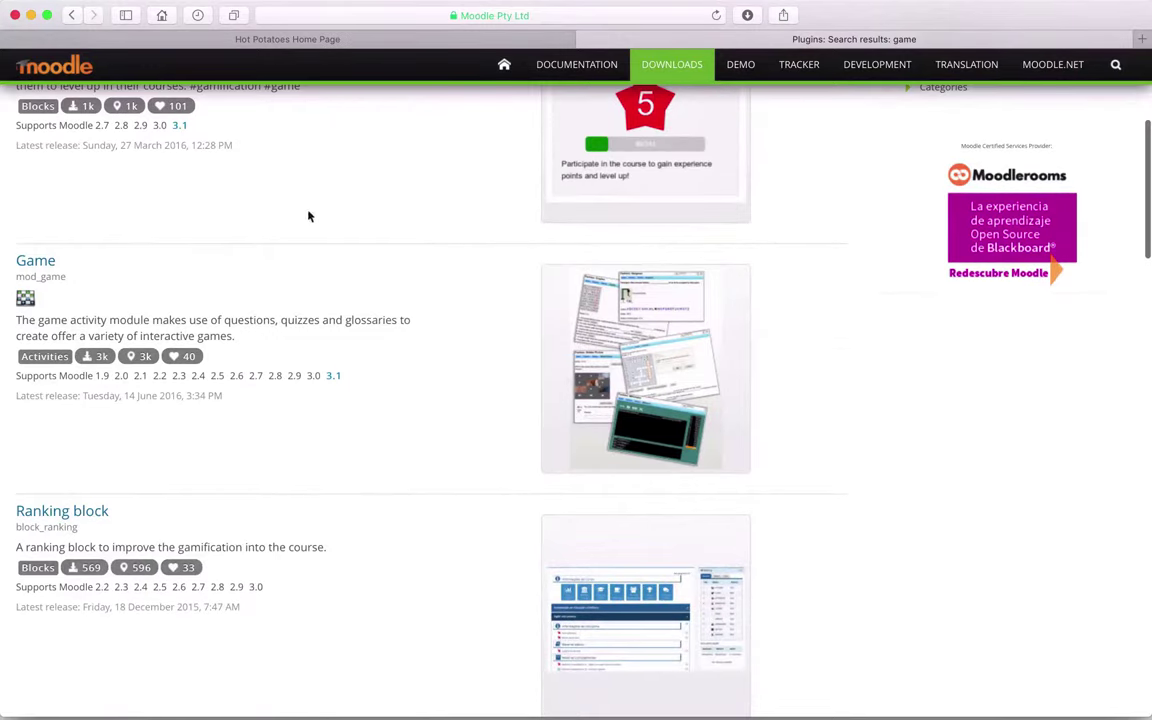
pyautogui.click(309, 39)
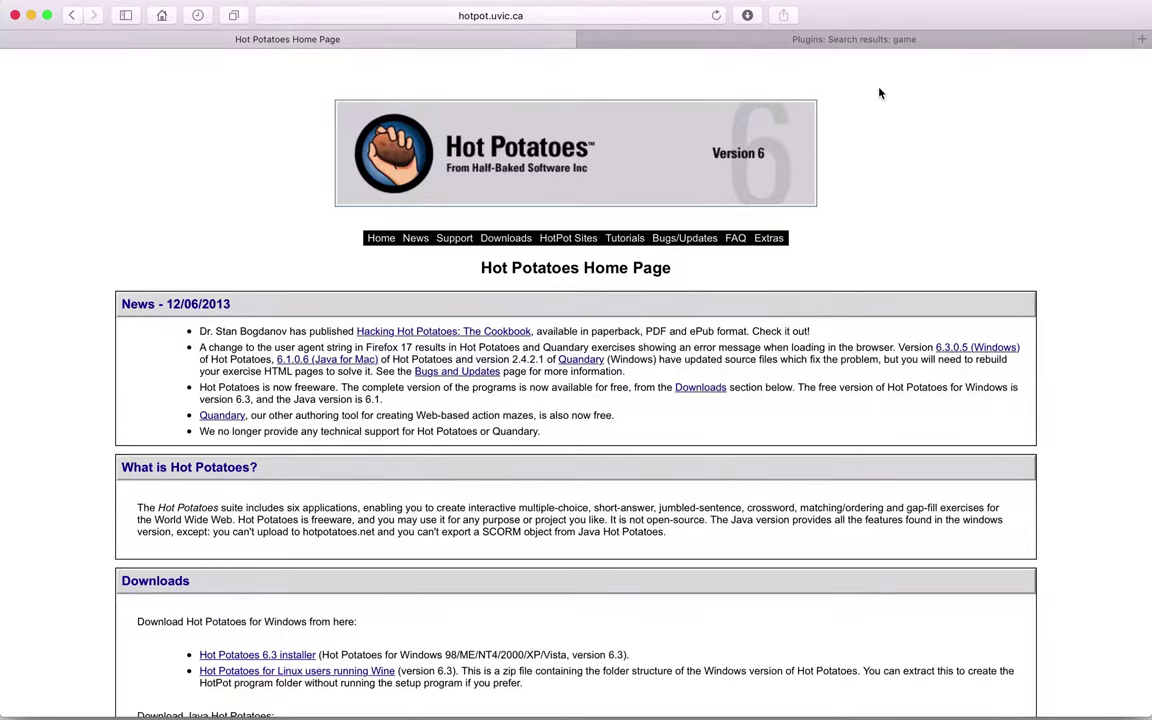
pyautogui.click(900, 41)
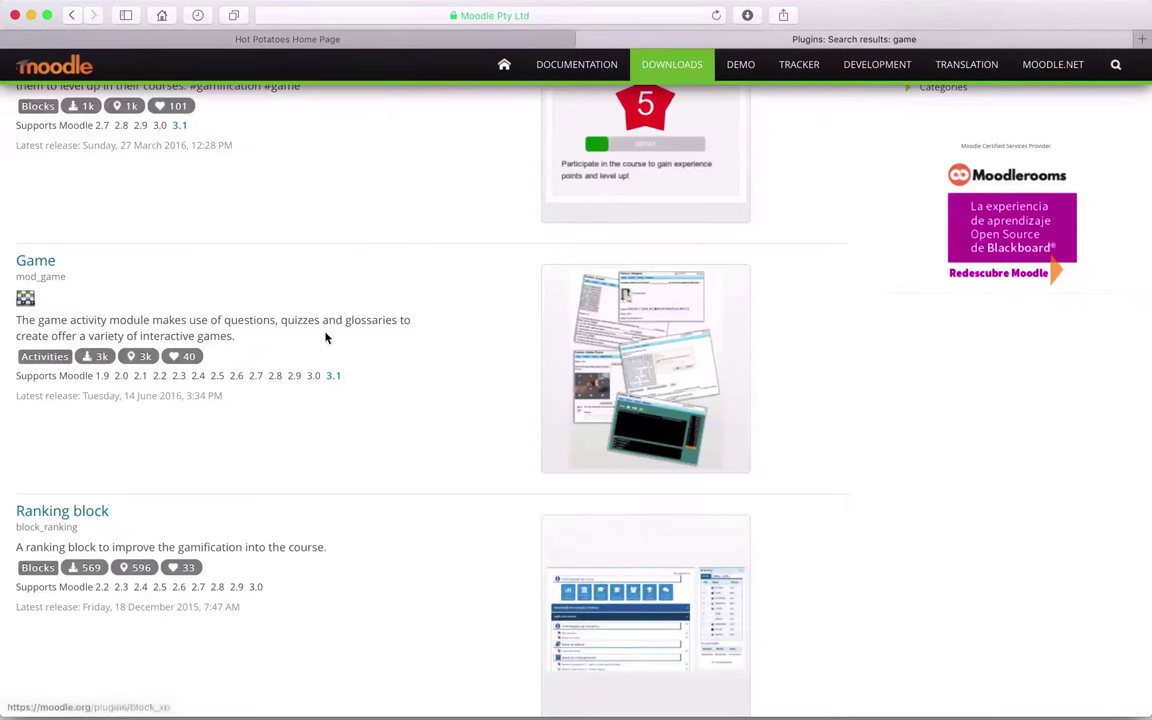
pyautogui.scroll(-1, 331, 456)
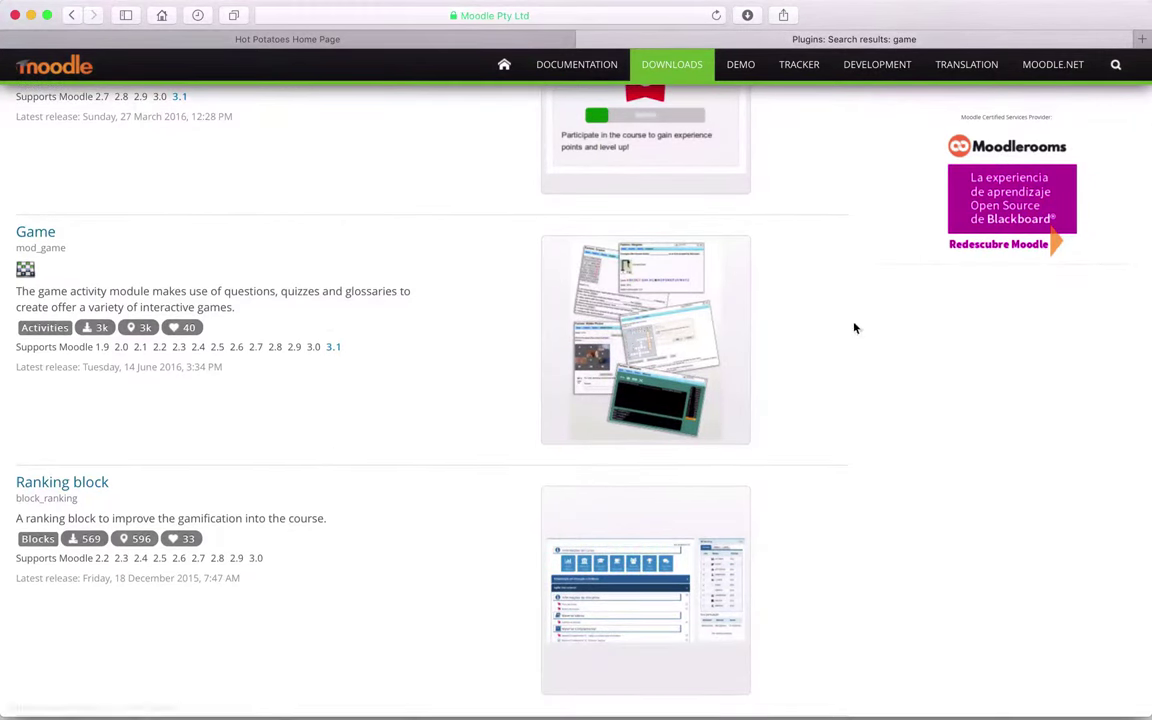
# Step: Load the Moodle site clairanetworks.net/cursomoodle/ in a new browser tab and go to its front page
pyautogui.click(1142, 39)
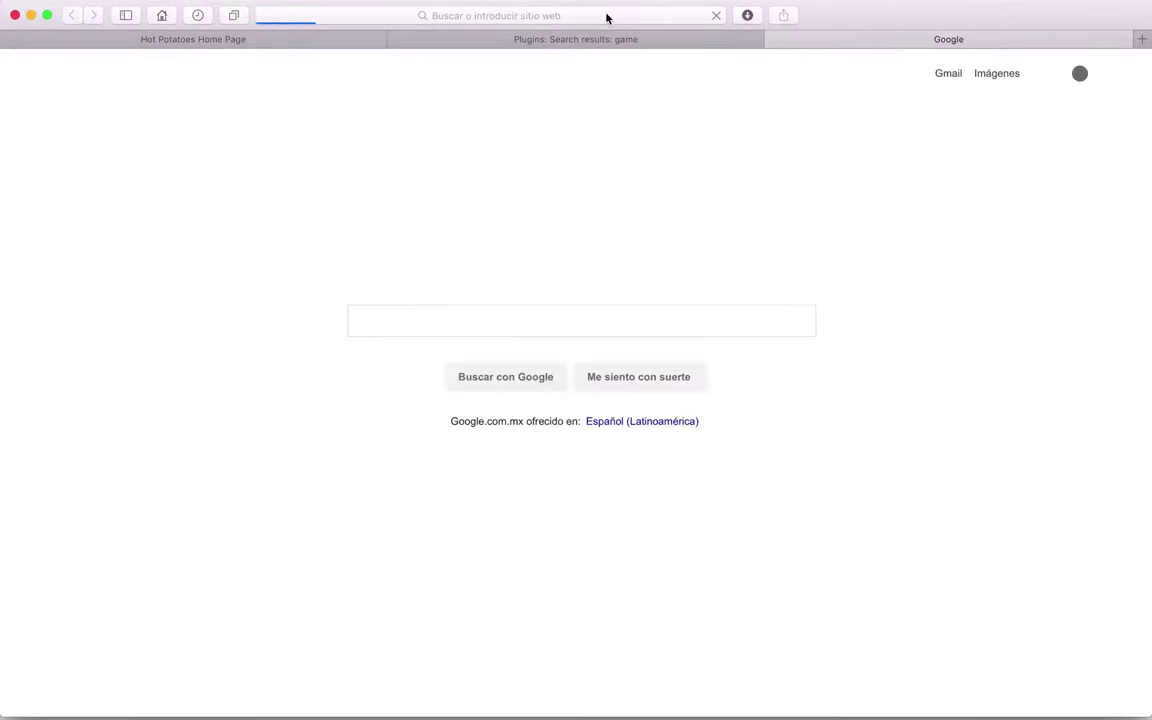
pyautogui.click(645, 16)
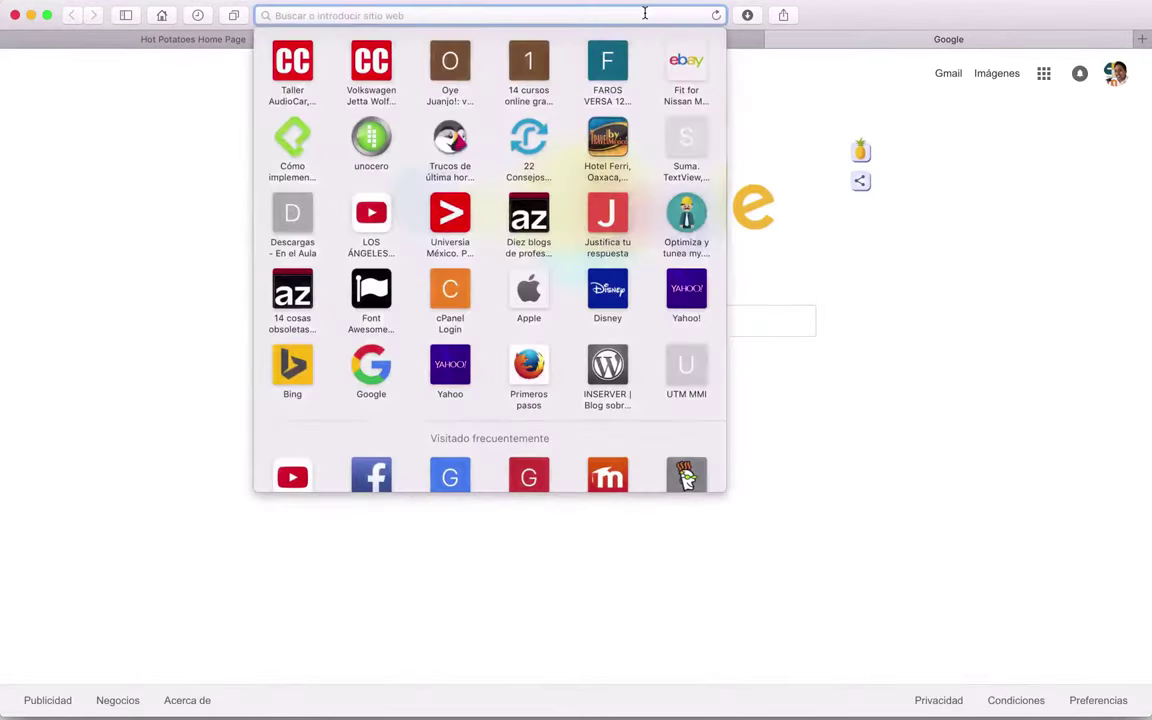
pyautogui.write('cu')
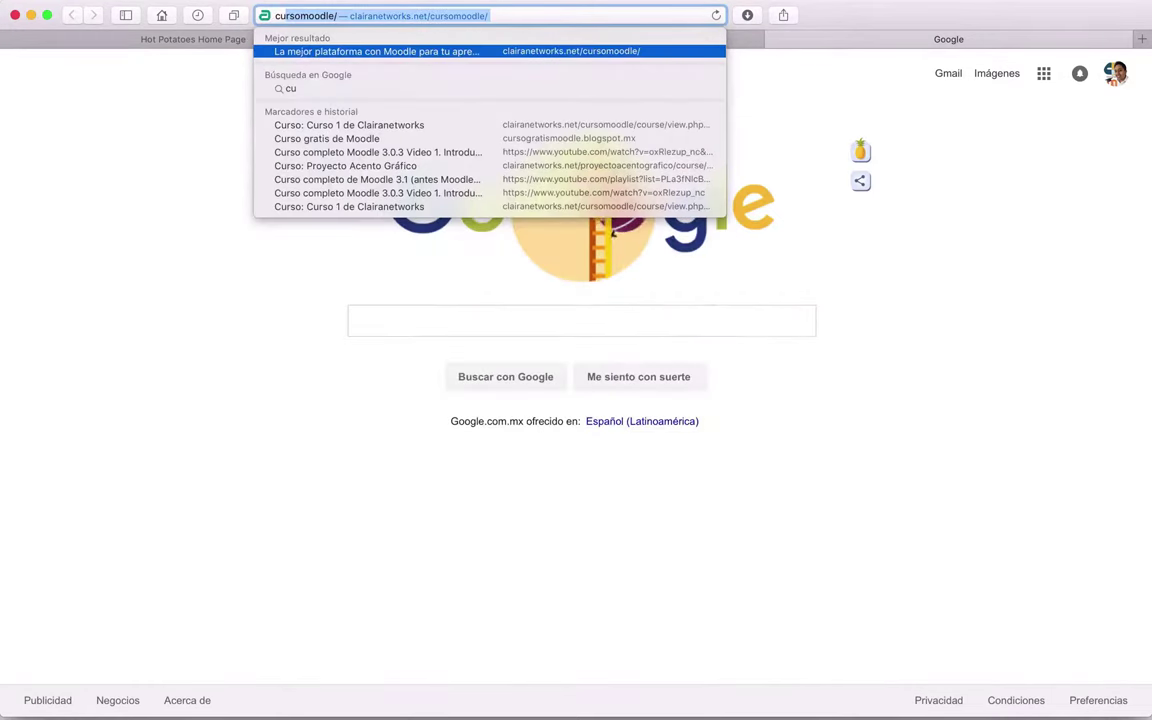
pyautogui.press('Return')
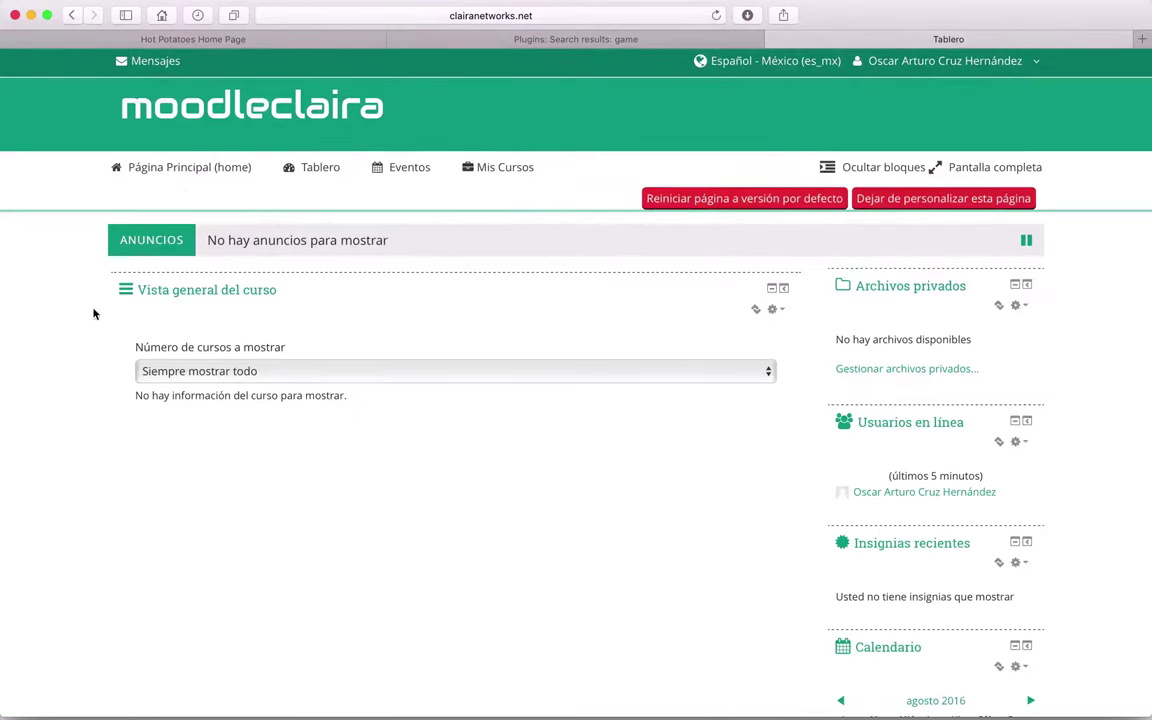
pyautogui.click(156, 162)
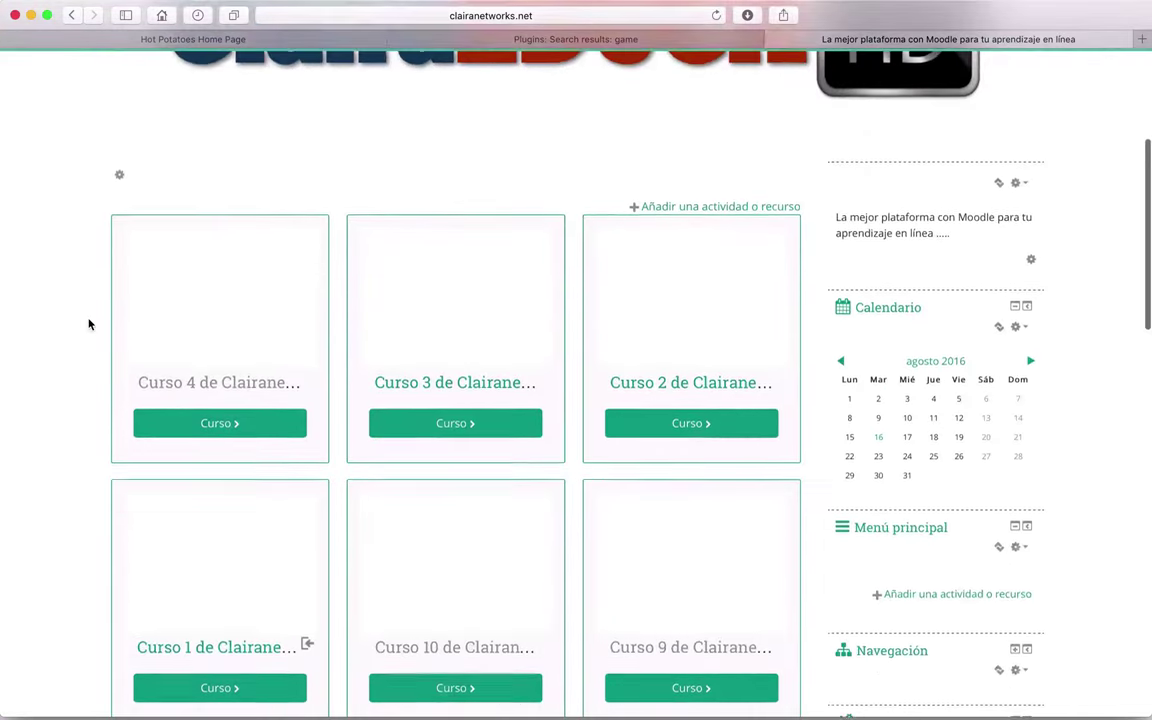
pyautogui.scroll(-10, 88, 324)
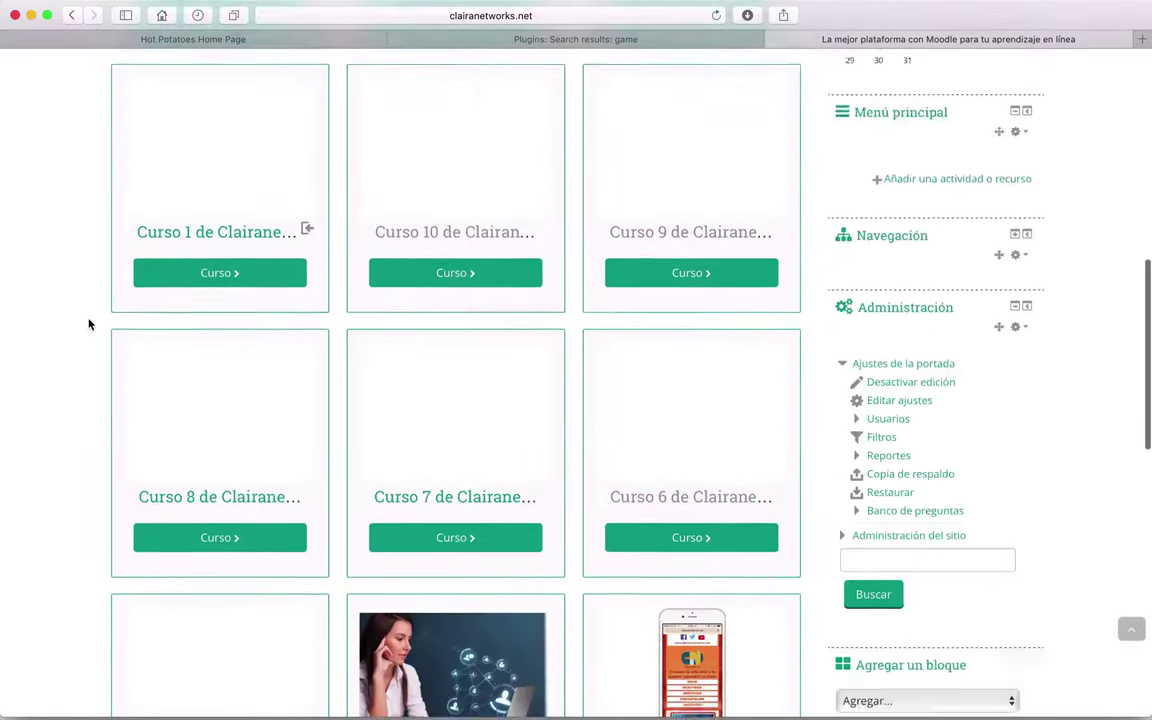
pyautogui.scroll(-2, 88, 324)
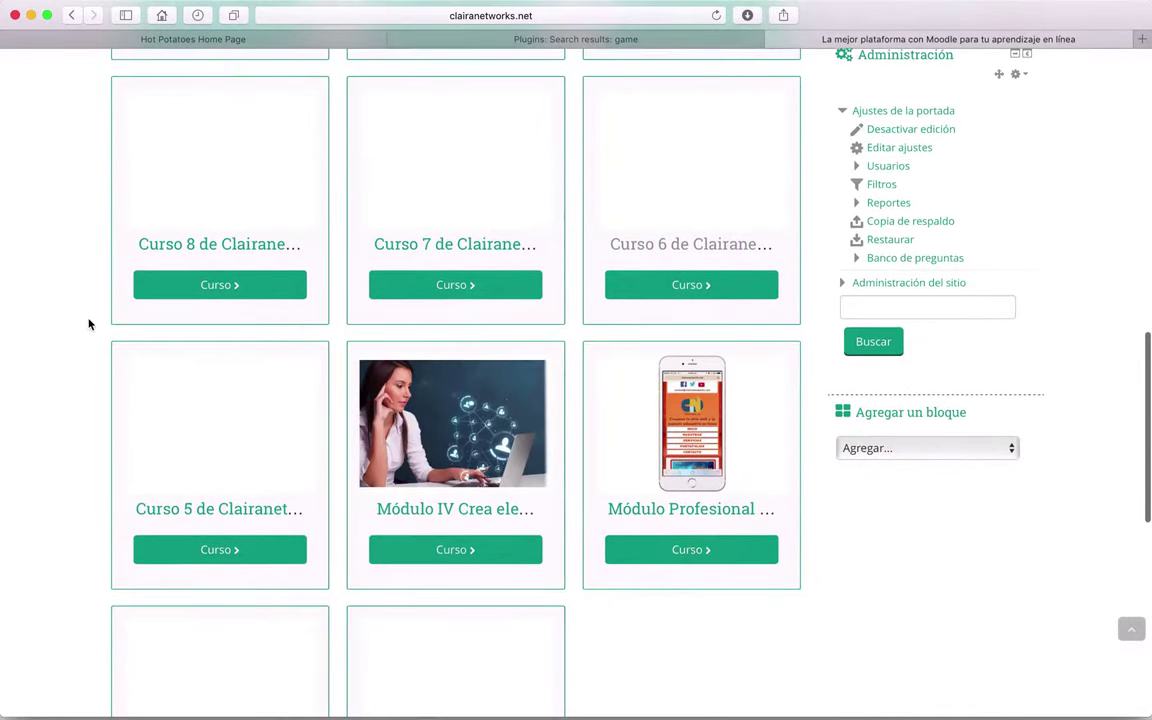
pyautogui.scroll(10, 697, 490)
pyautogui.click(945, 61)
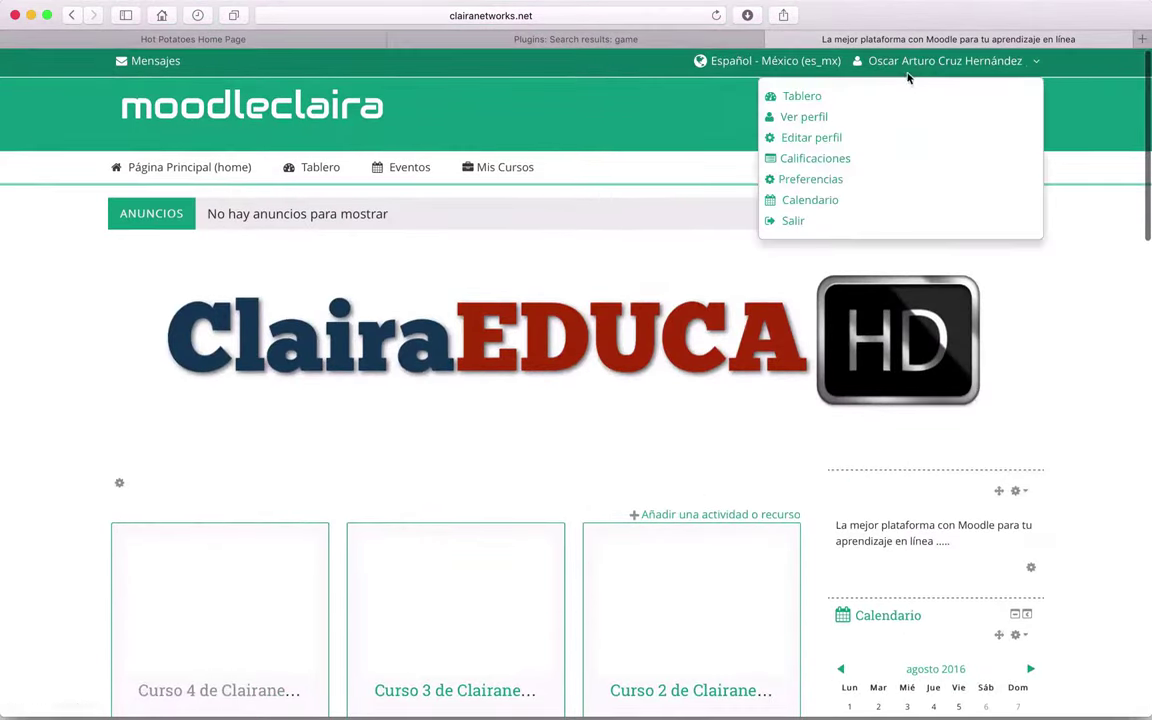
pyautogui.click(1044, 424)
# Step: Open the plugin installer (Instalar plugins) from the Plugins section of the site administration
pyautogui.scroll(-10, 1044, 424)
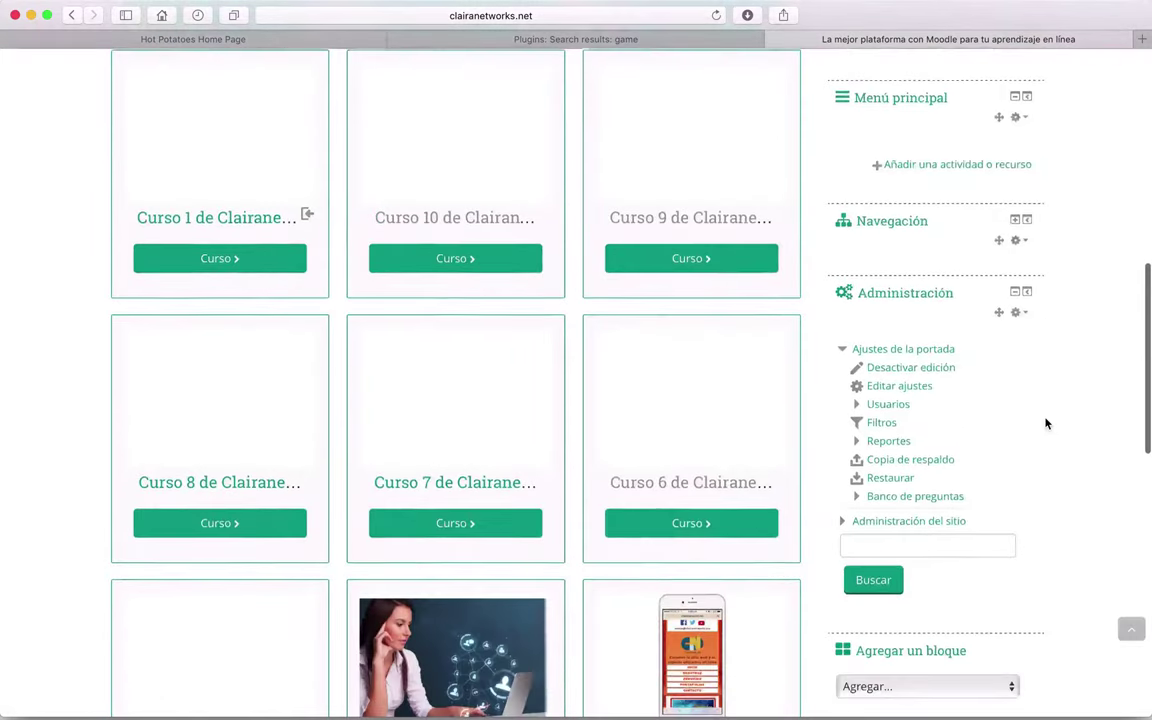
pyautogui.scroll(-3, 1008, 453)
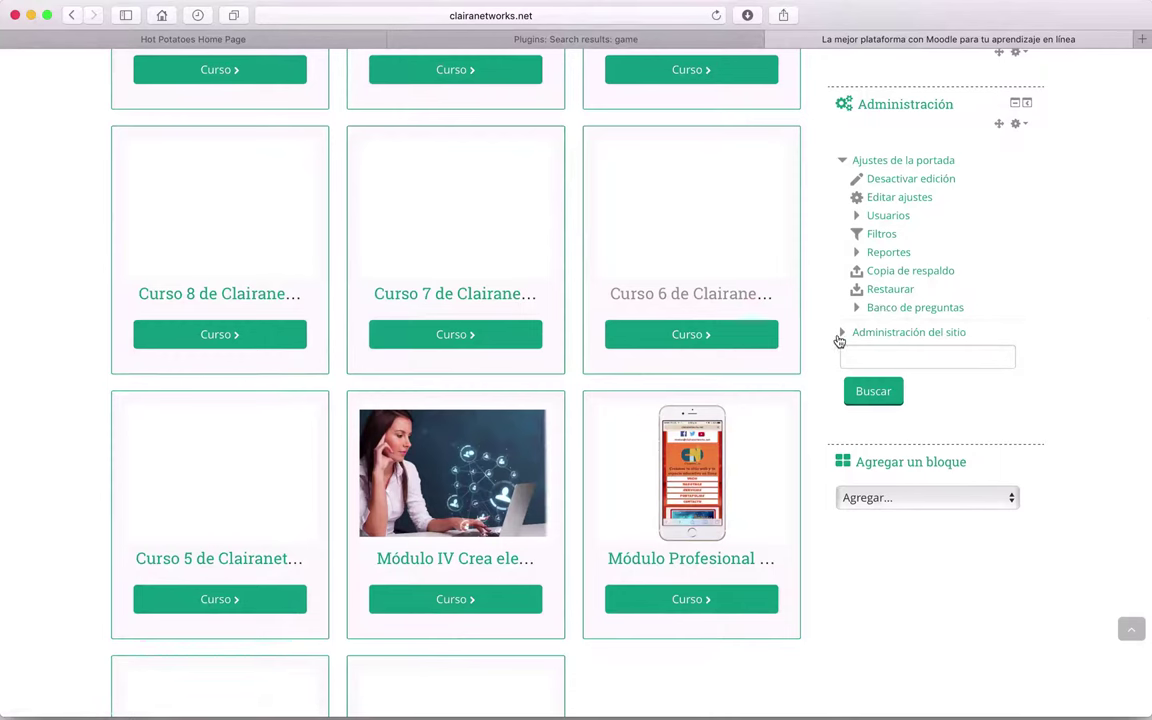
pyautogui.click(842, 340)
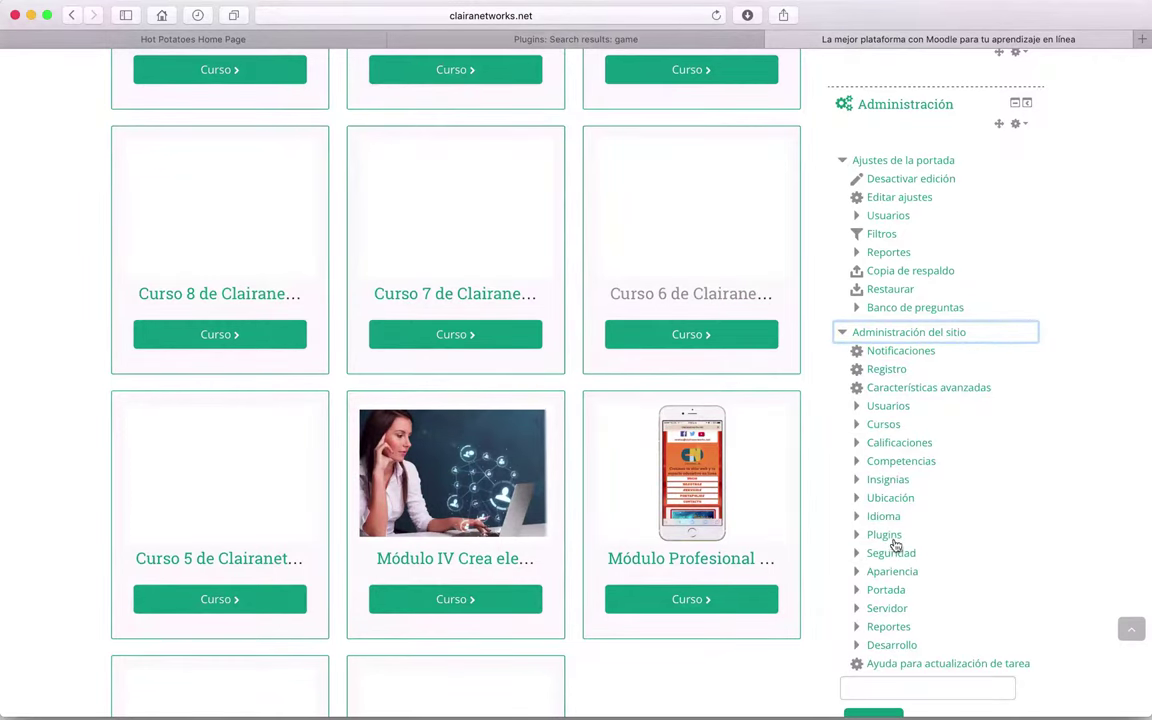
pyautogui.click(889, 541)
pyautogui.scroll(-5, 1021, 502)
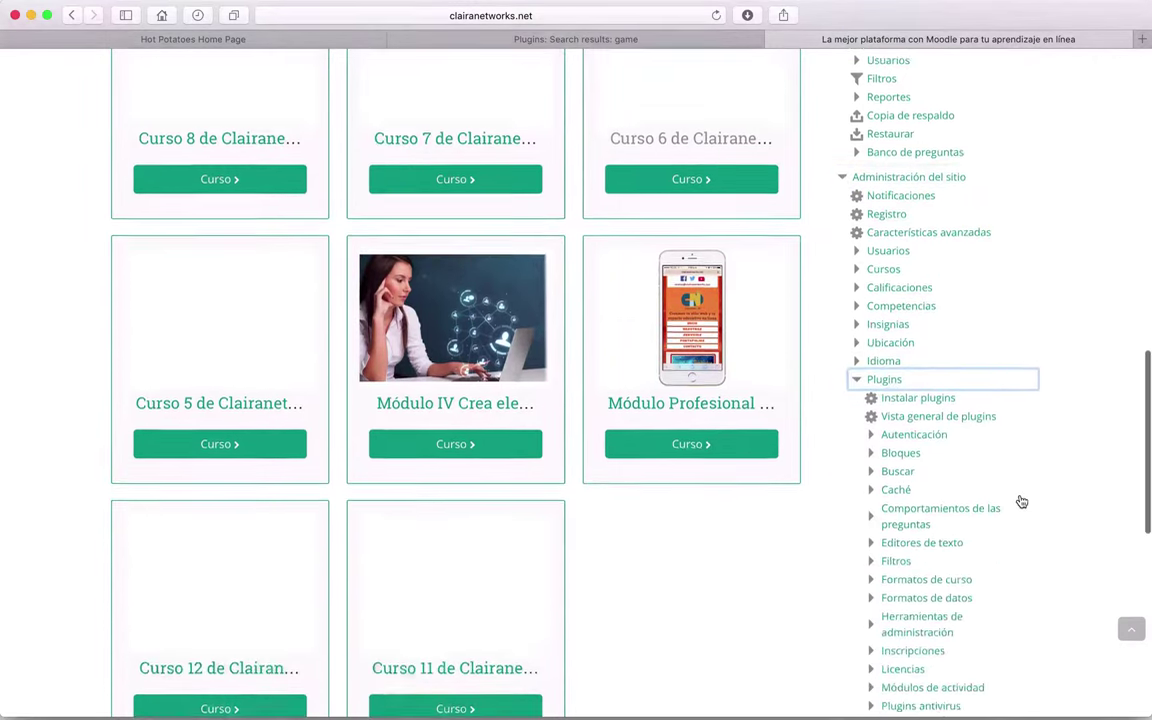
pyautogui.scroll(-1, 1021, 502)
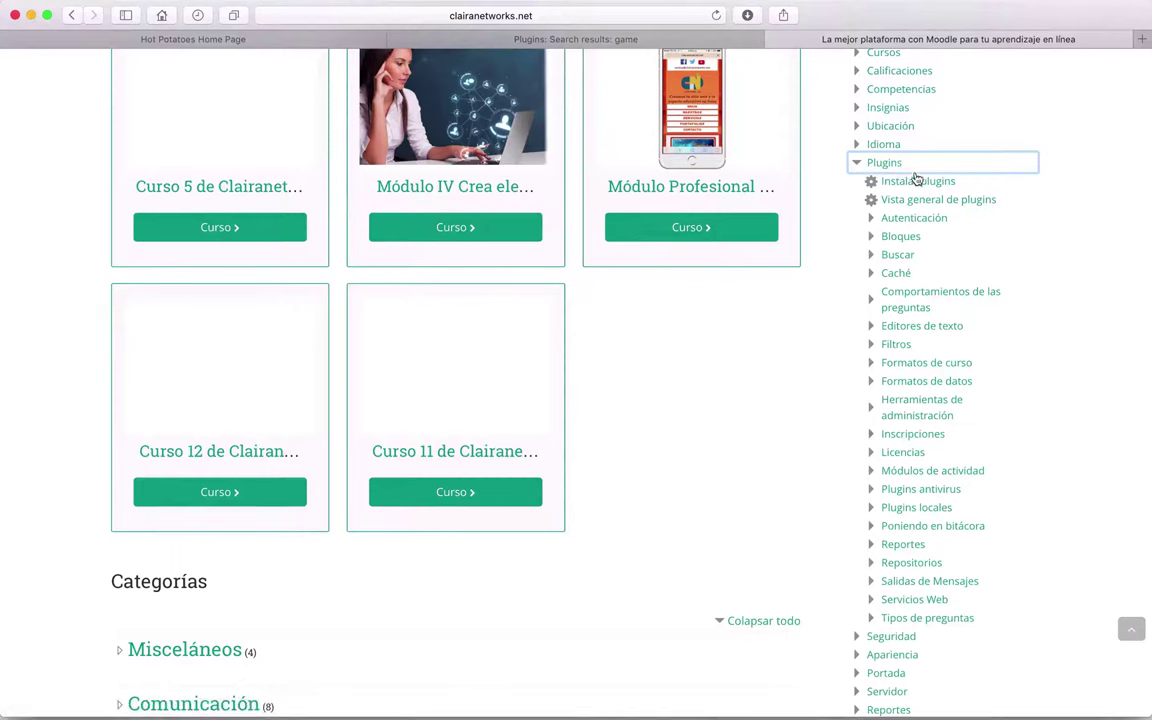
pyautogui.click(914, 184)
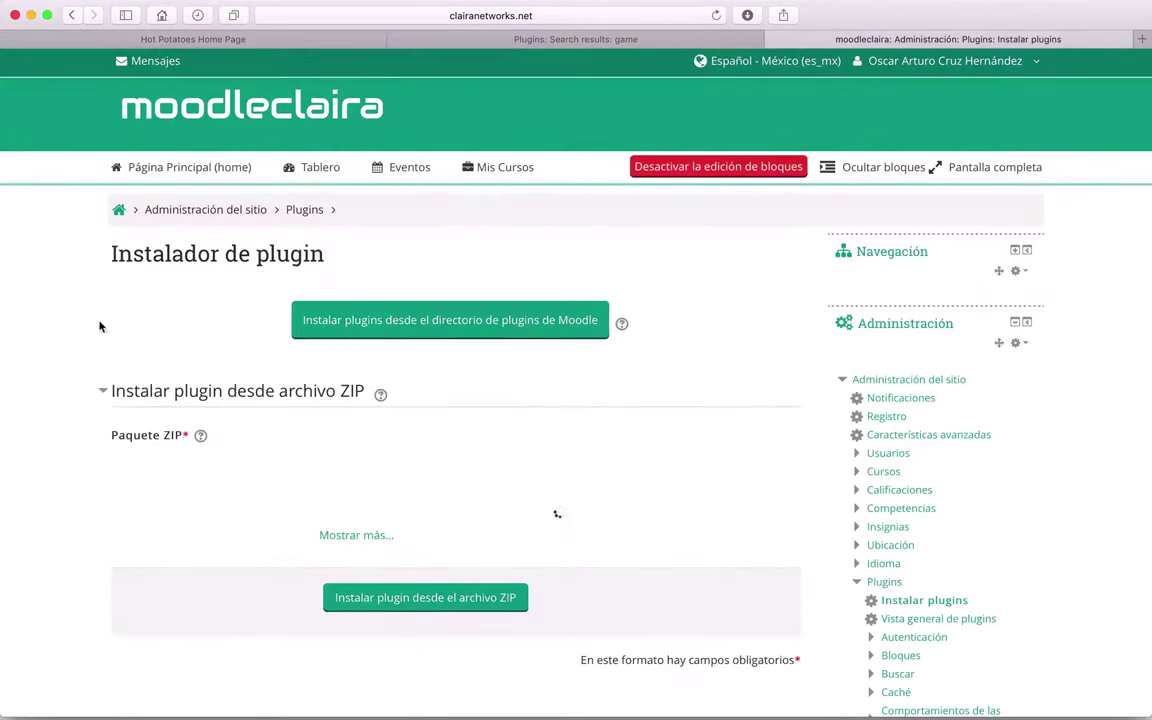
# Step: Choose to install plugins from the Moodle plugins directory and log in with the saved moodle.org account
pyautogui.scroll(-2, 51, 306)
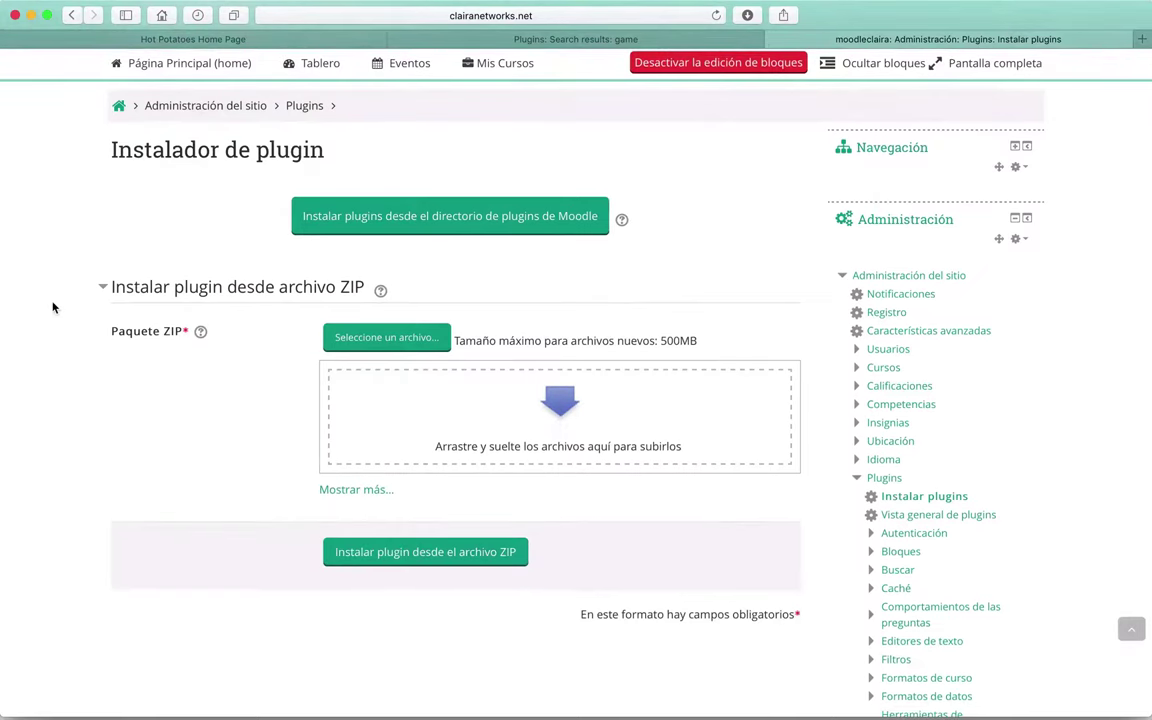
pyautogui.scroll(-1, 51, 306)
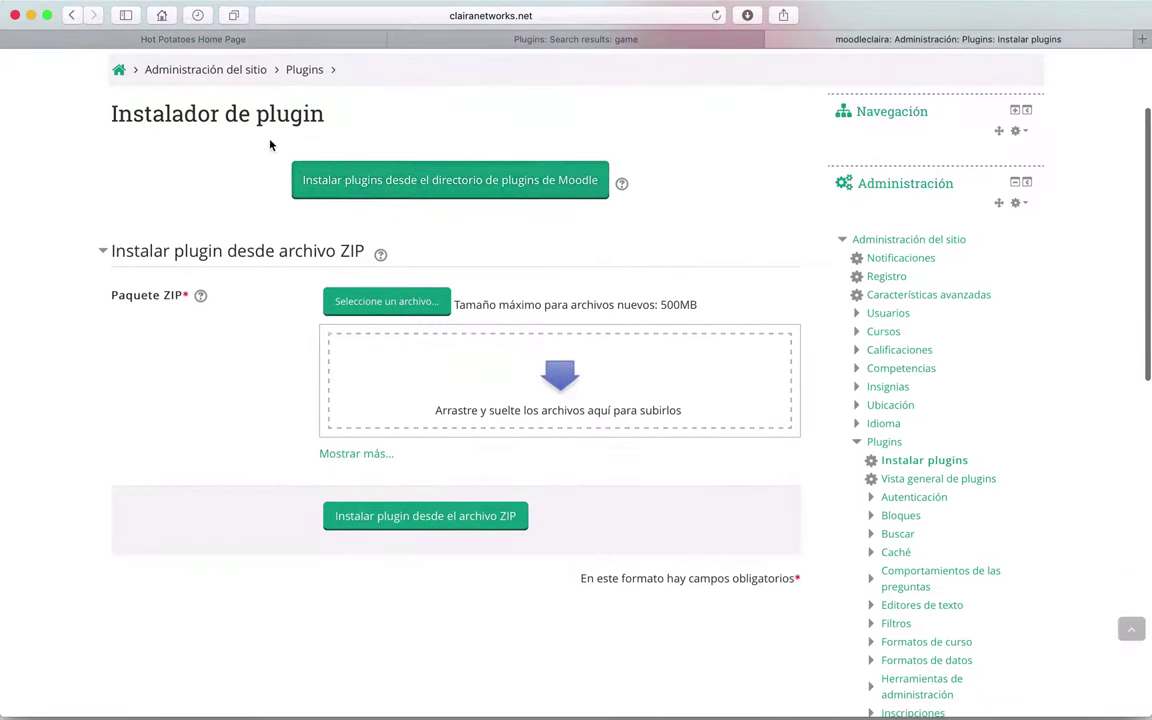
pyautogui.click(500, 190)
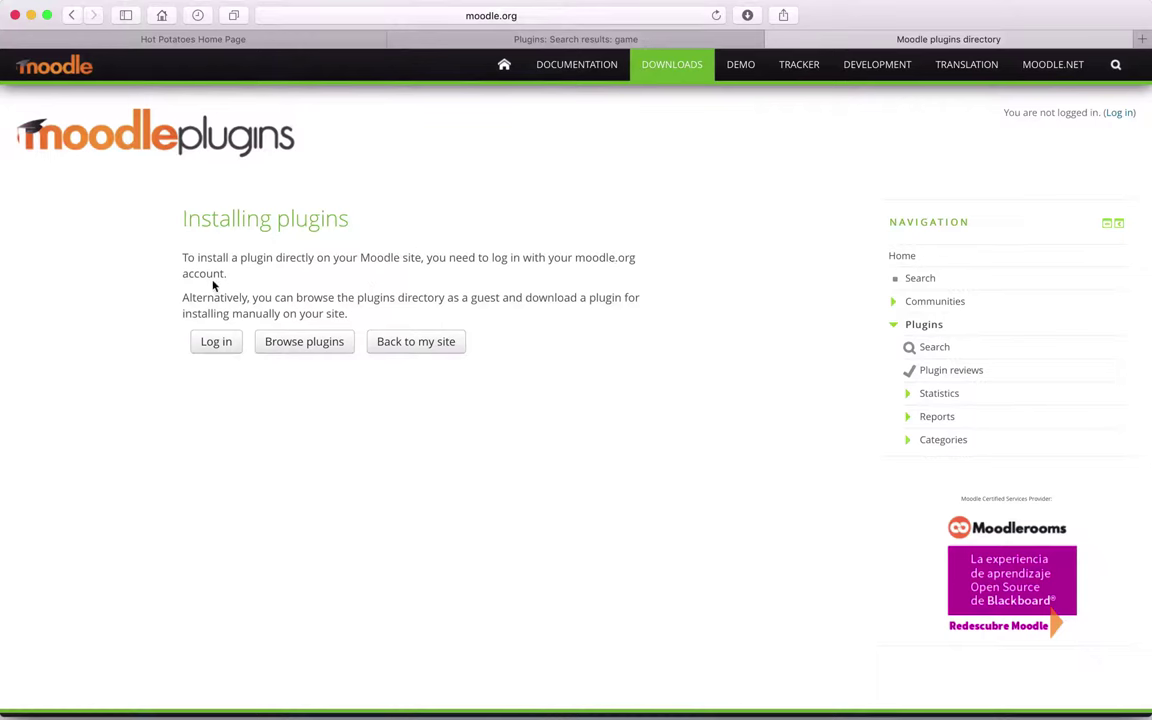
pyautogui.click(211, 341)
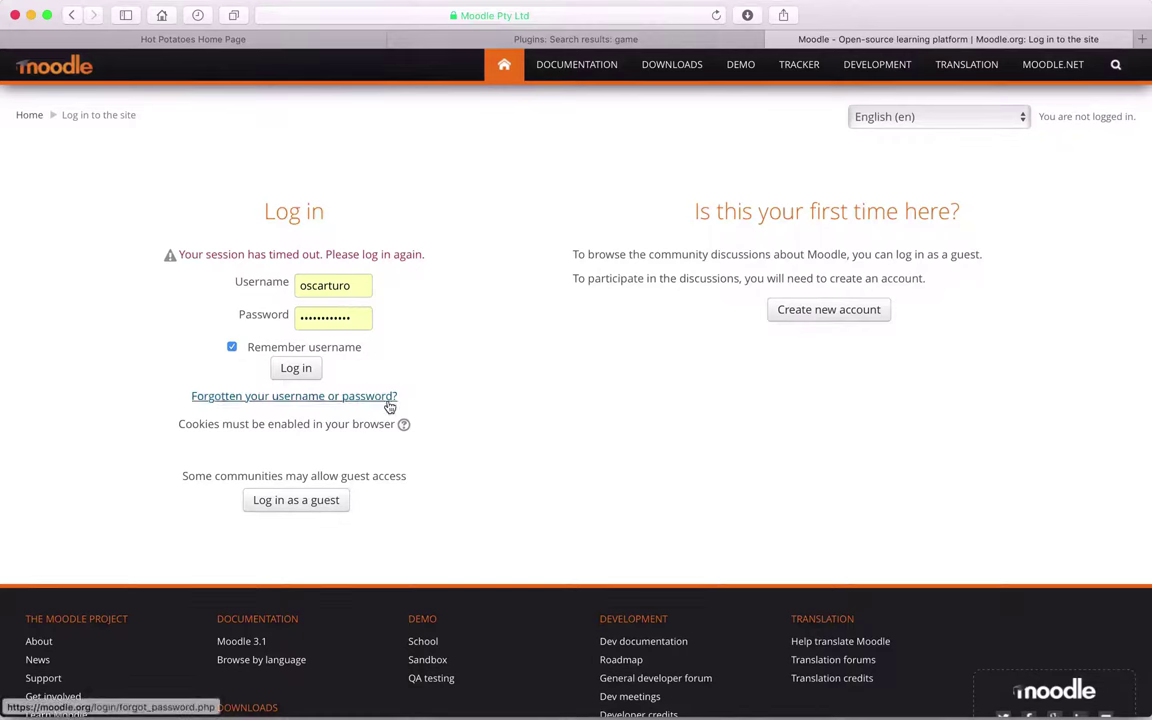
pyautogui.click(287, 372)
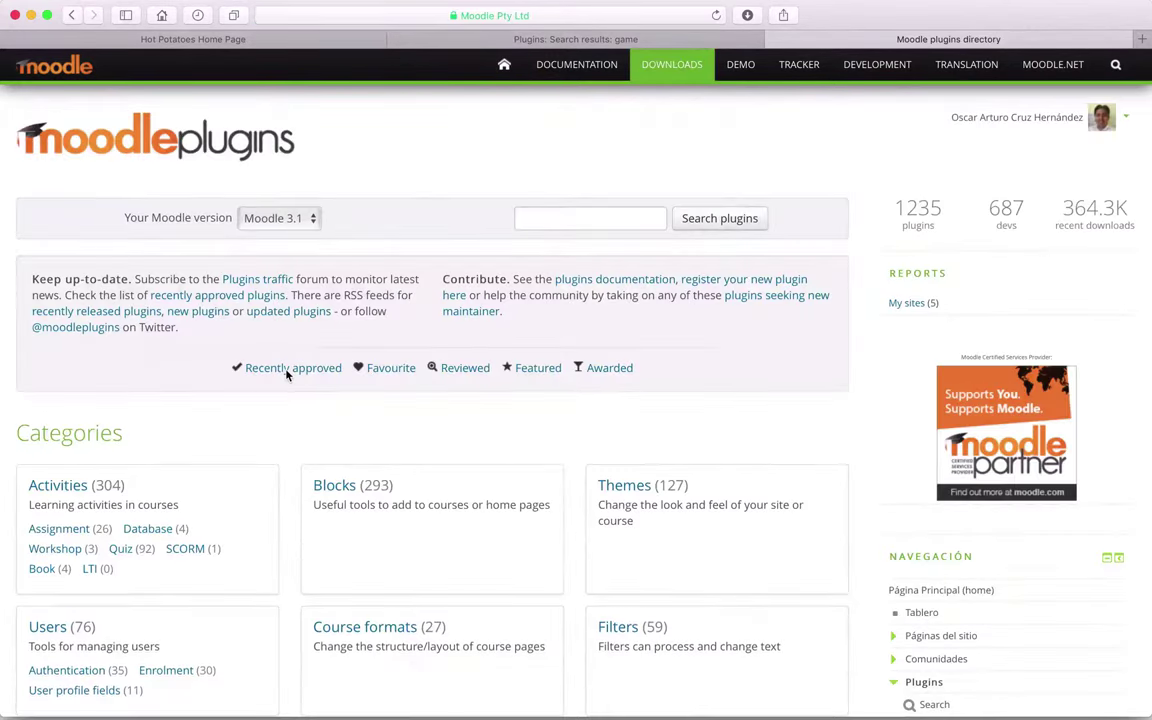
# Step: Search the Moodle plugins directory for "game"
pyautogui.click(550, 213)
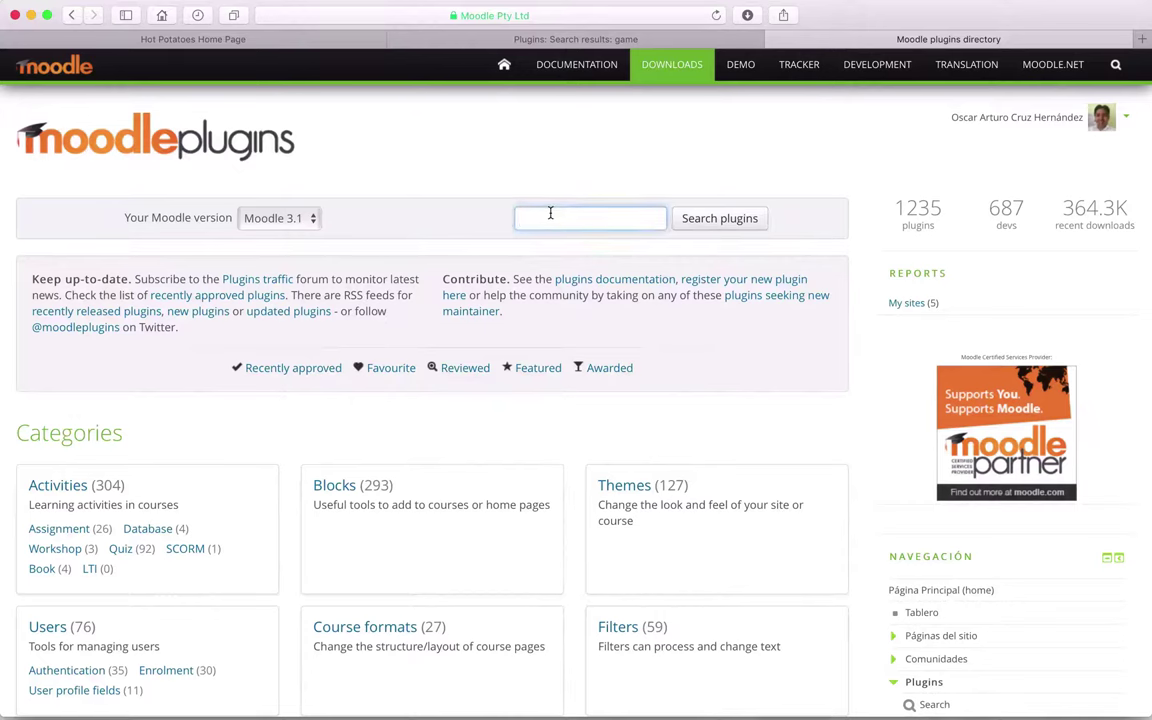
pyautogui.write('game')
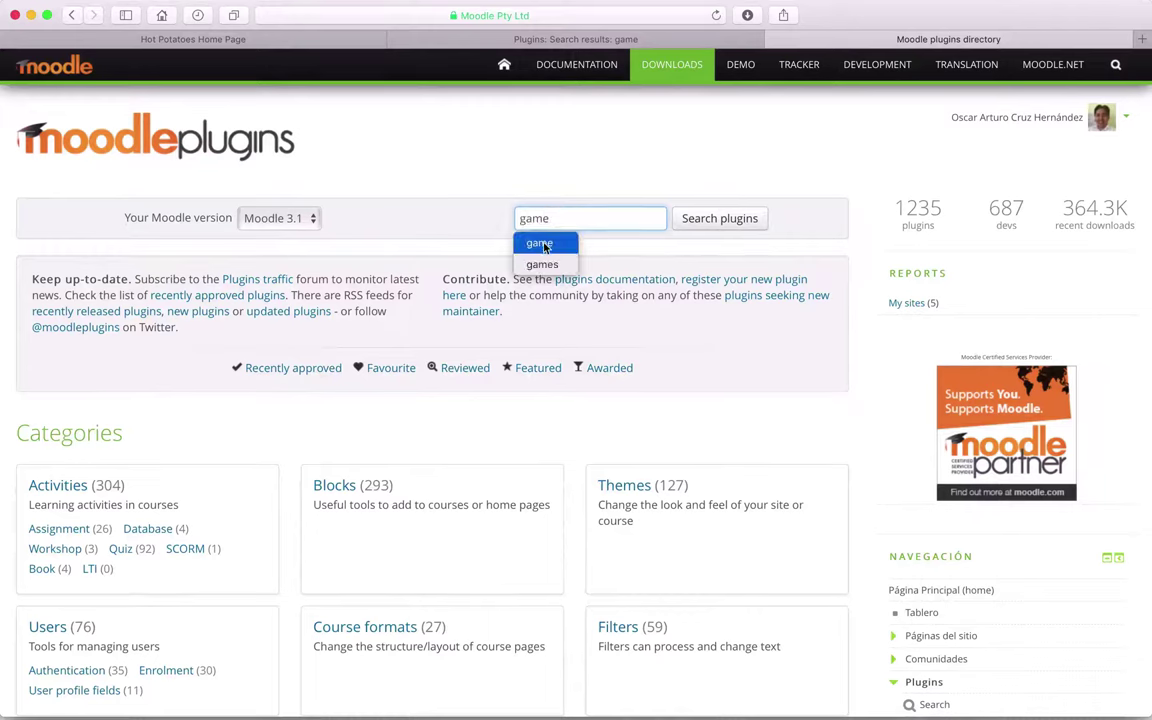
pyautogui.click(710, 226)
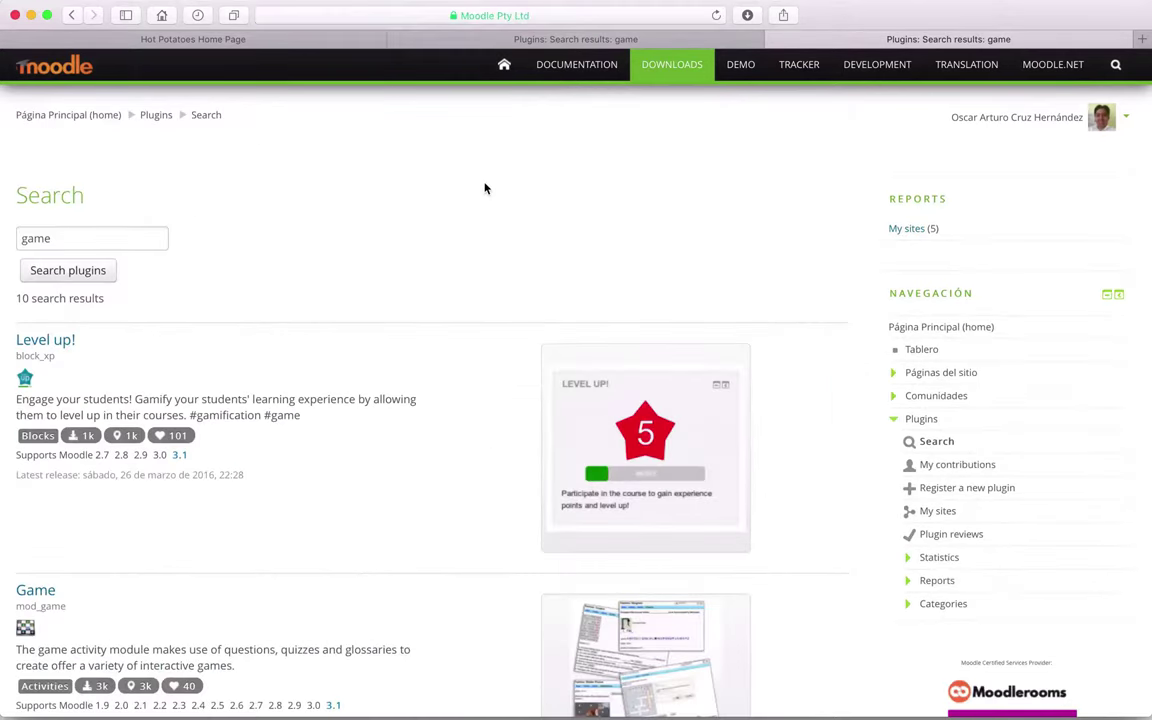
# Step: Open the plugin page of the Game (mod_game) activity from the search results
pyautogui.scroll(-5, 485, 188)
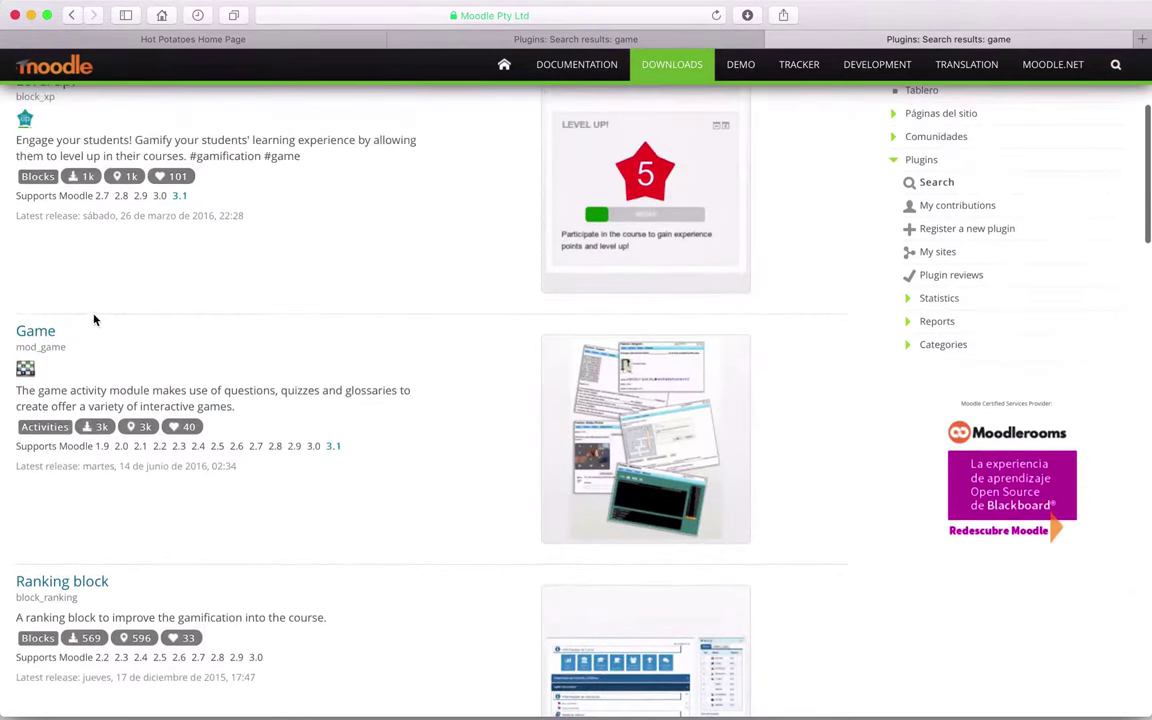
pyautogui.scroll(-2, 90, 321)
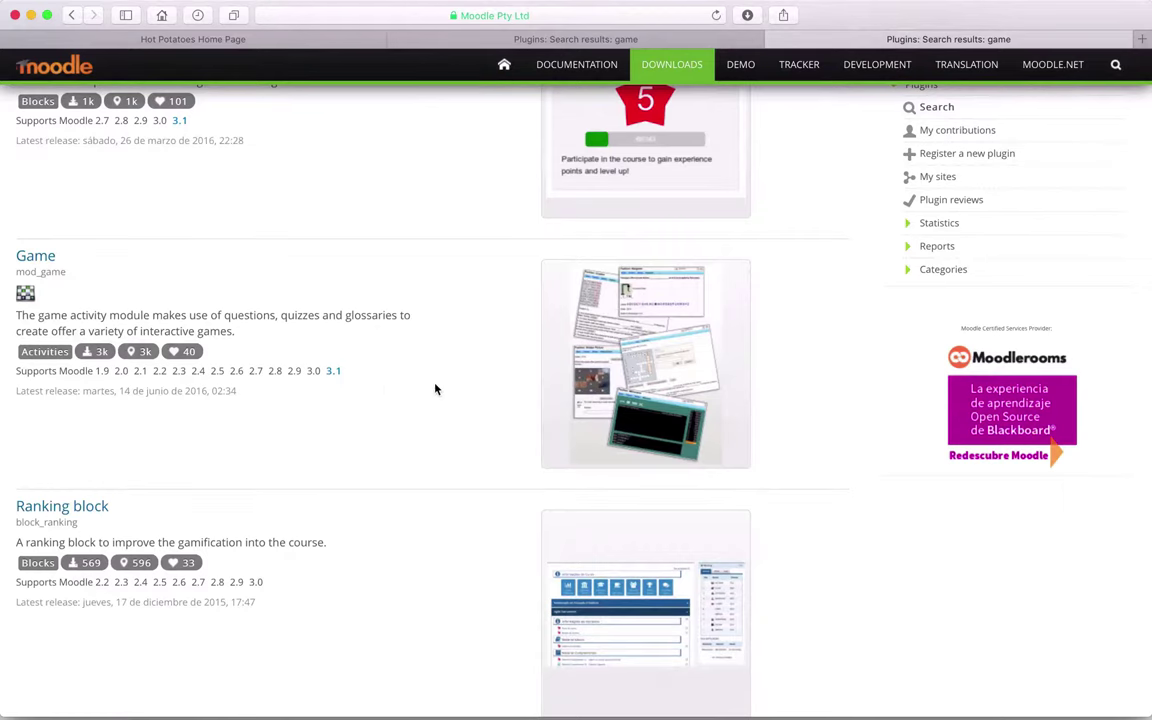
pyautogui.scroll(-1, 435, 389)
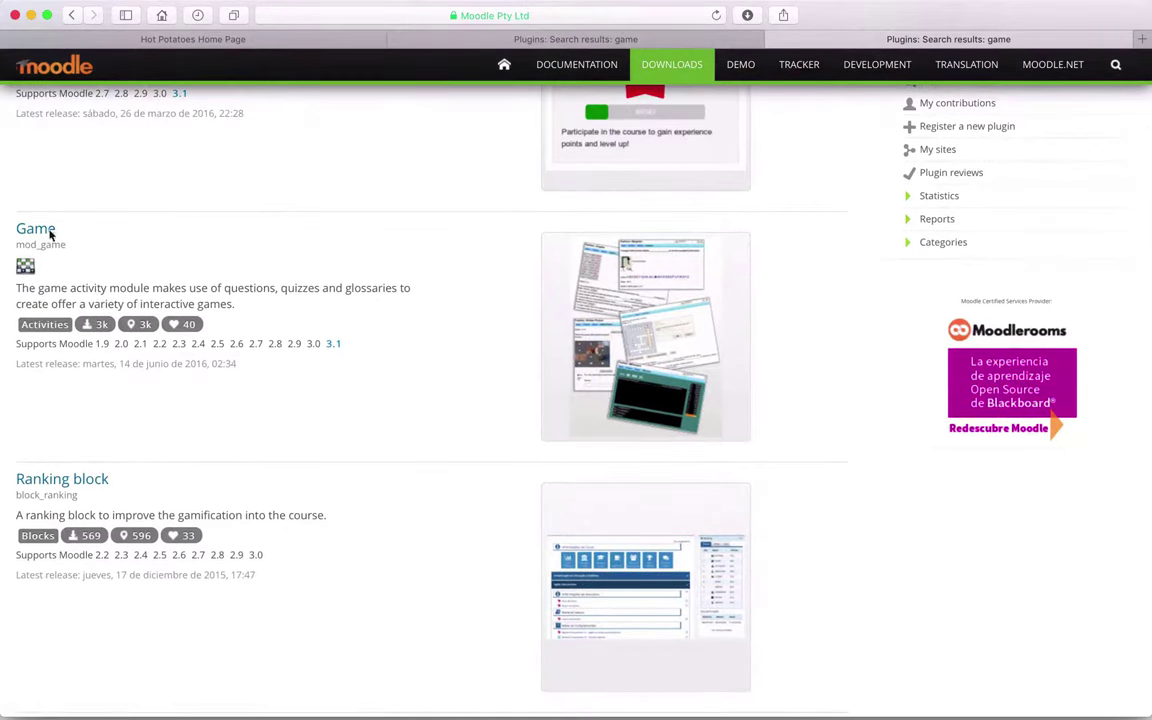
pyautogui.scroll(5, 329, 417)
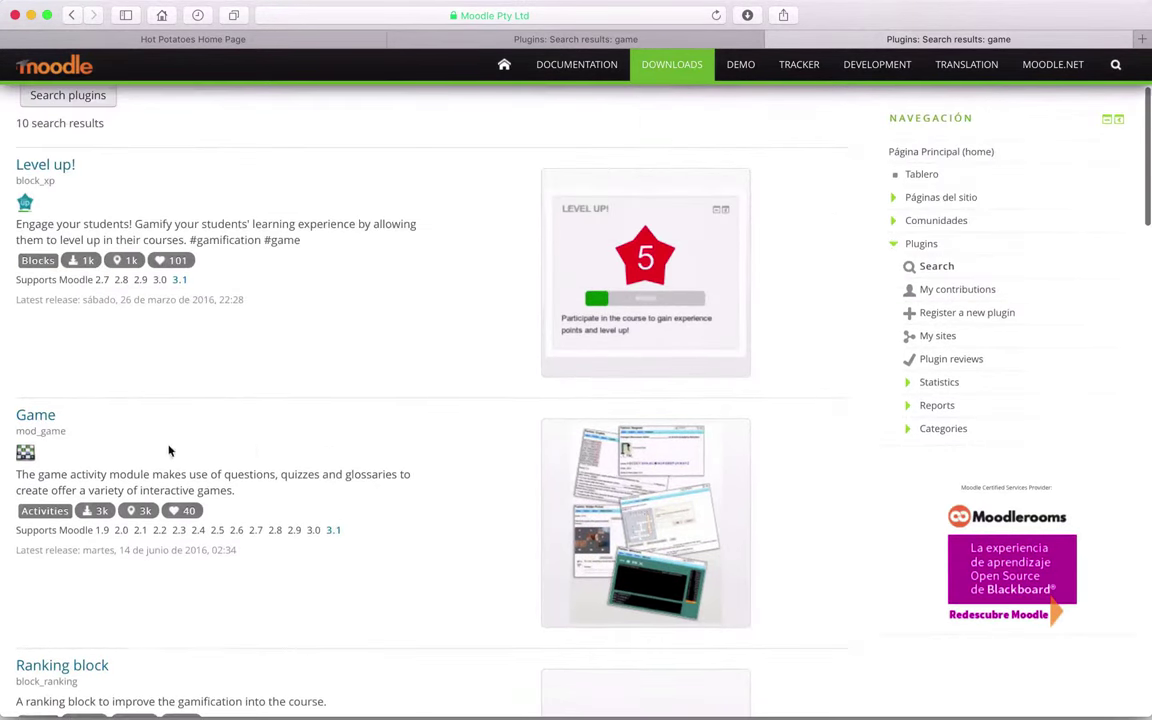
pyautogui.click(40, 418)
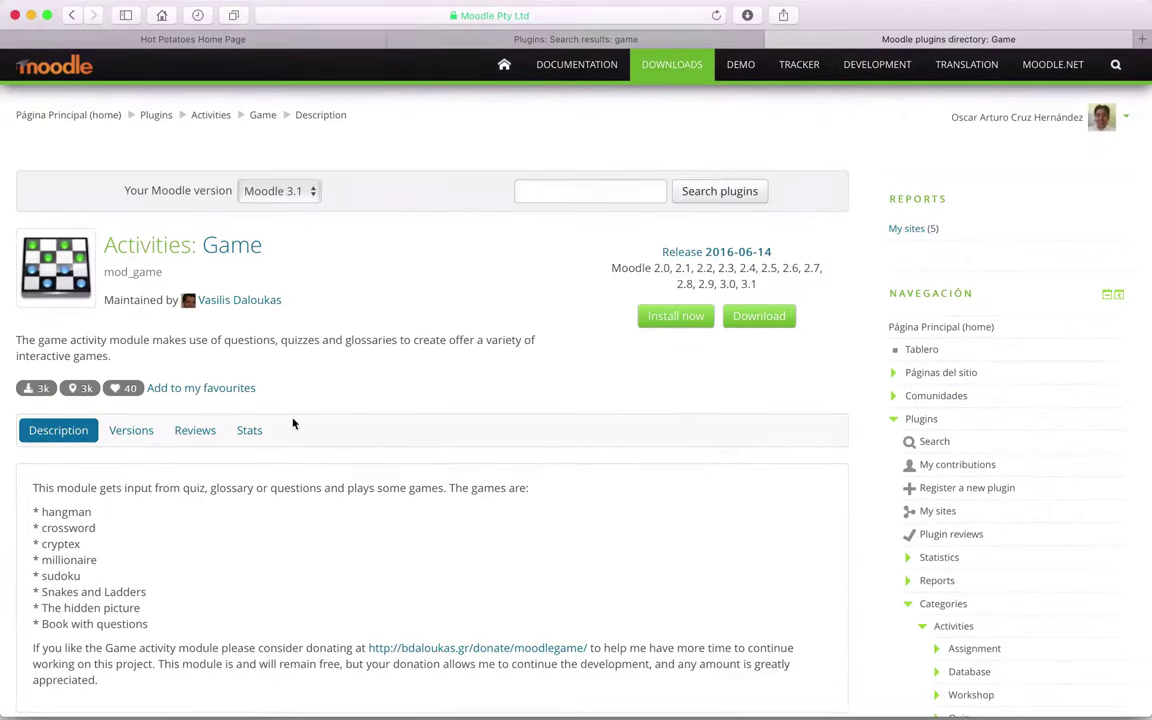
# Step: Read the list of games in the Game plugin's description and start its direct installation
pyautogui.scroll(-1, 512, 355)
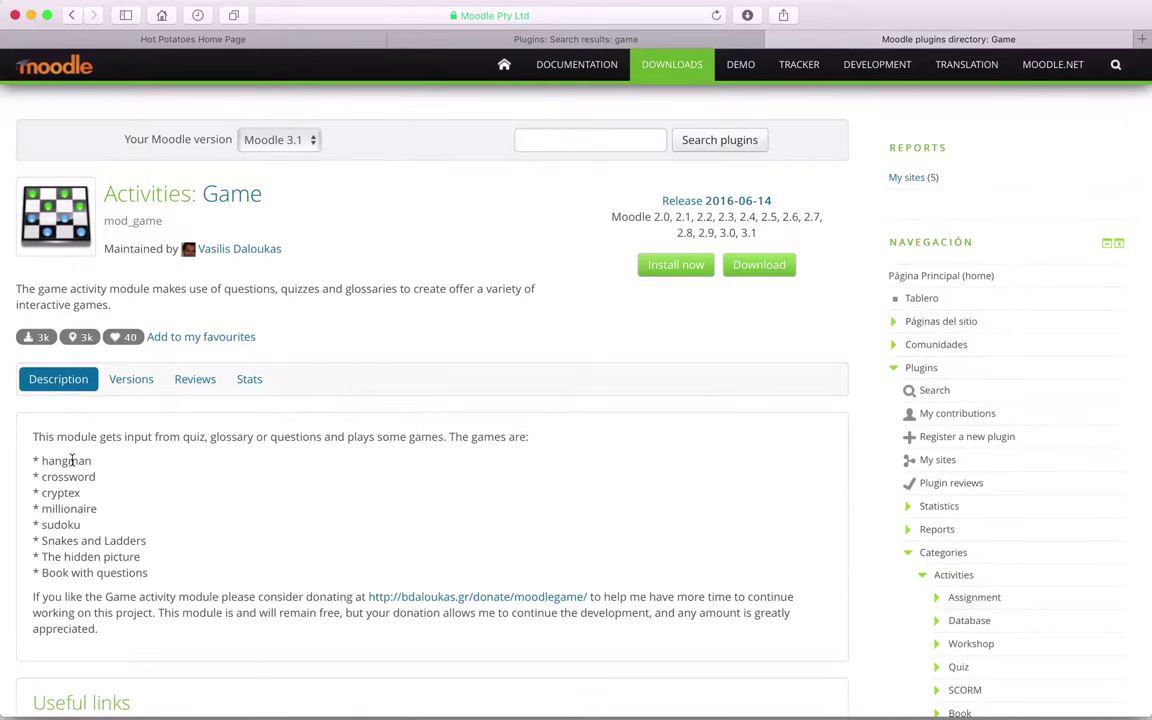
pyautogui.scroll(-1, 75, 460)
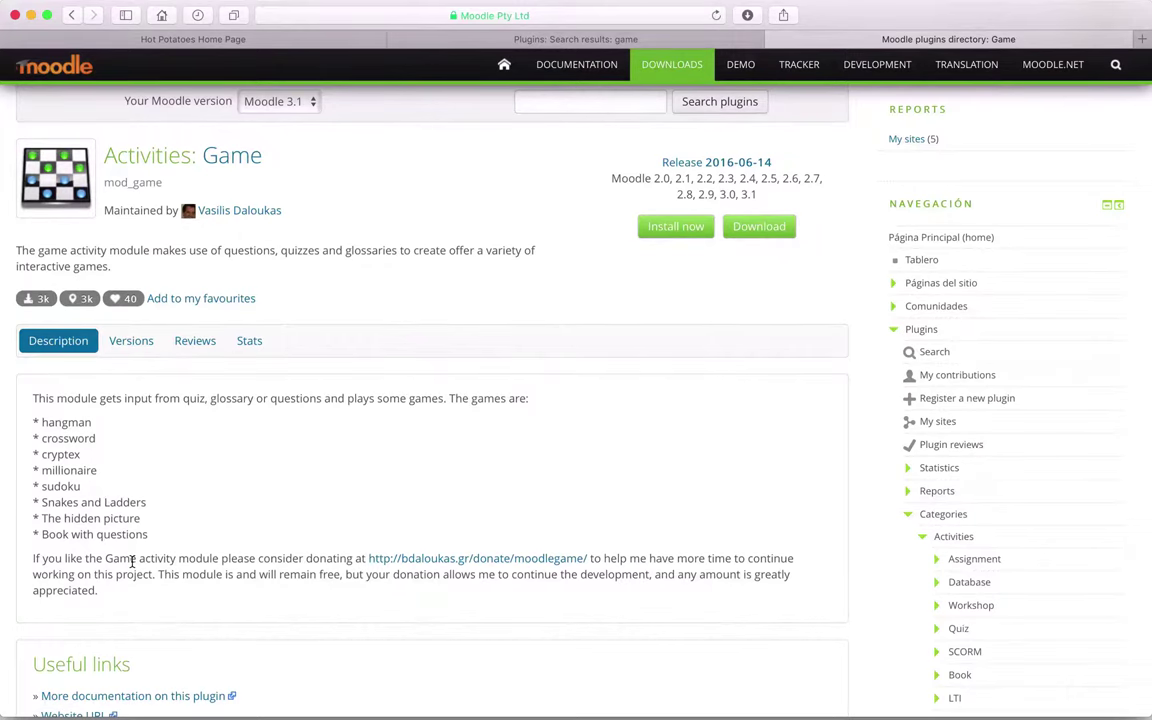
pyautogui.scroll(-1, 251, 494)
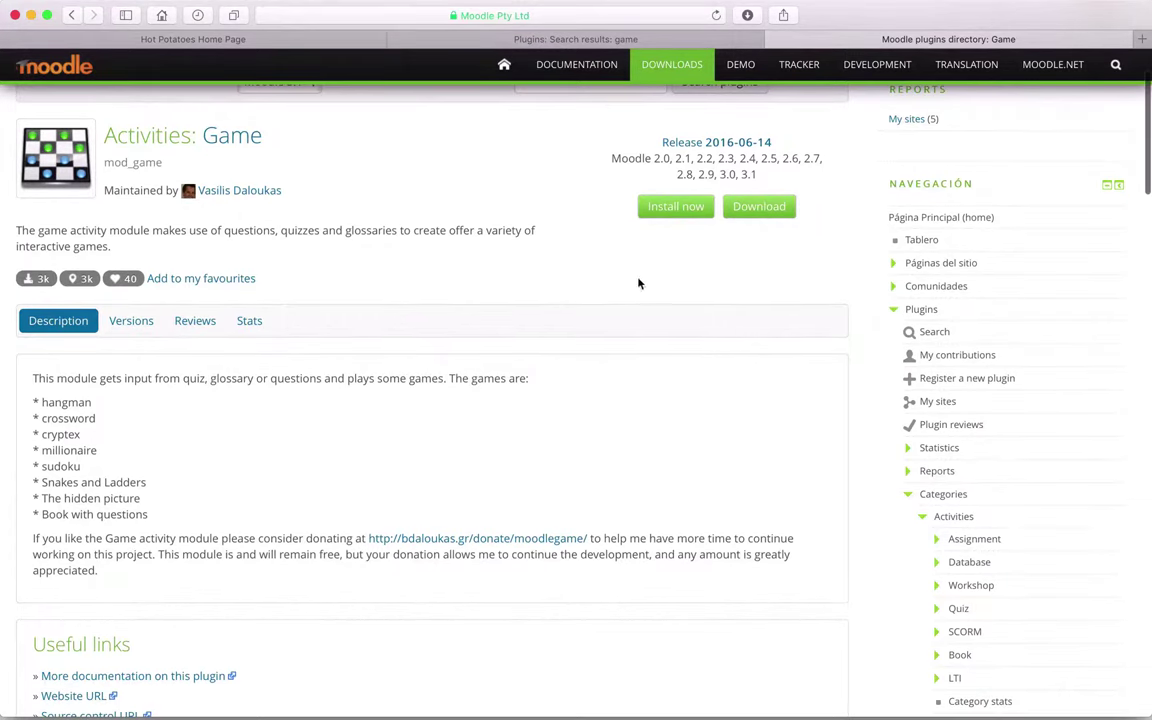
pyautogui.scroll(1, 627, 252)
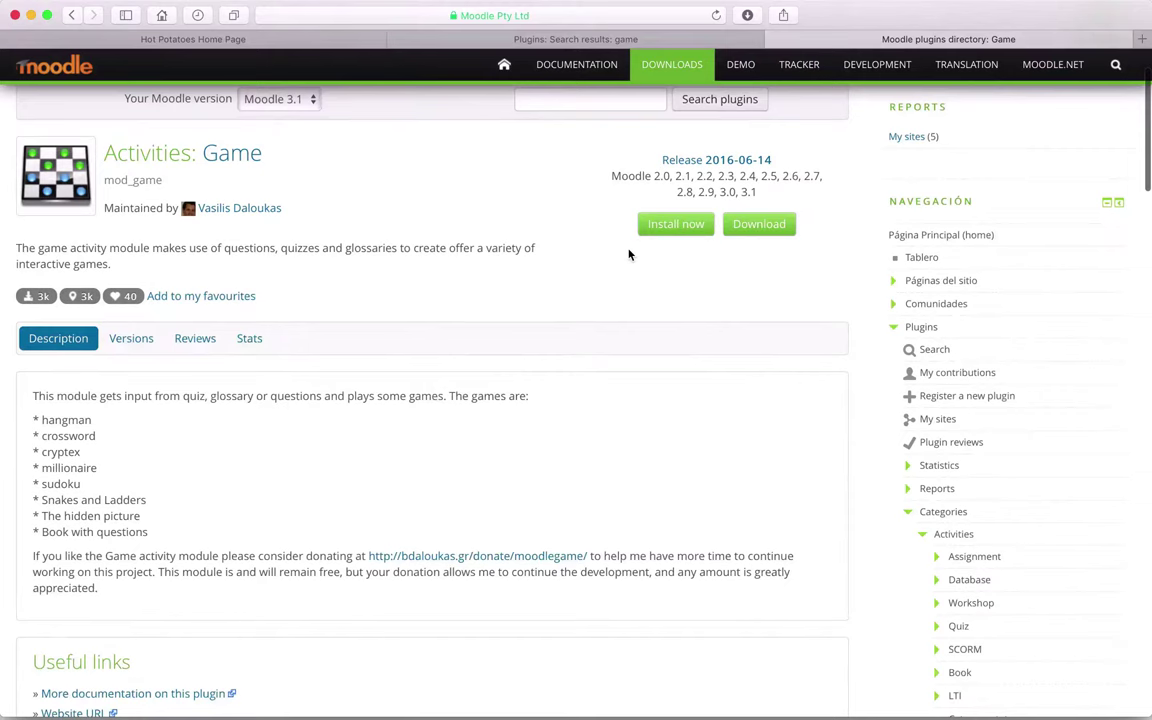
pyautogui.click(684, 224)
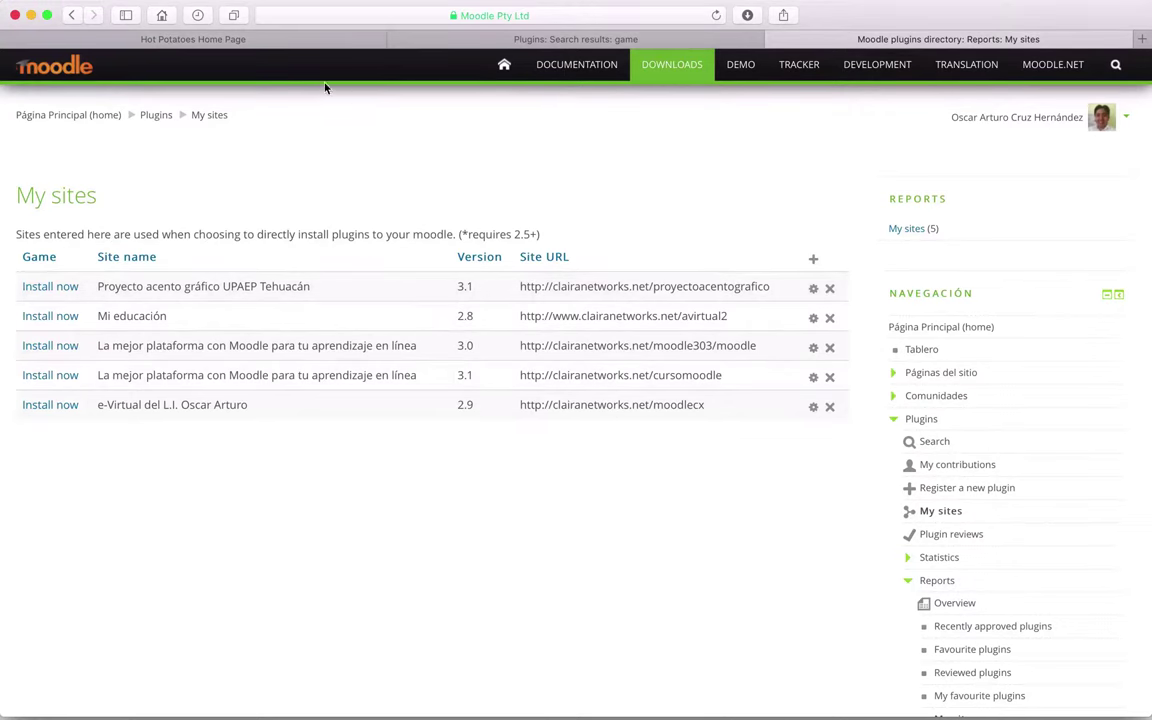
# Step: Open the clairanetworks.net/cursomoodle/my/ dashboard in a new browser tab and show its full address to check the site URL
pyautogui.press('super+t')
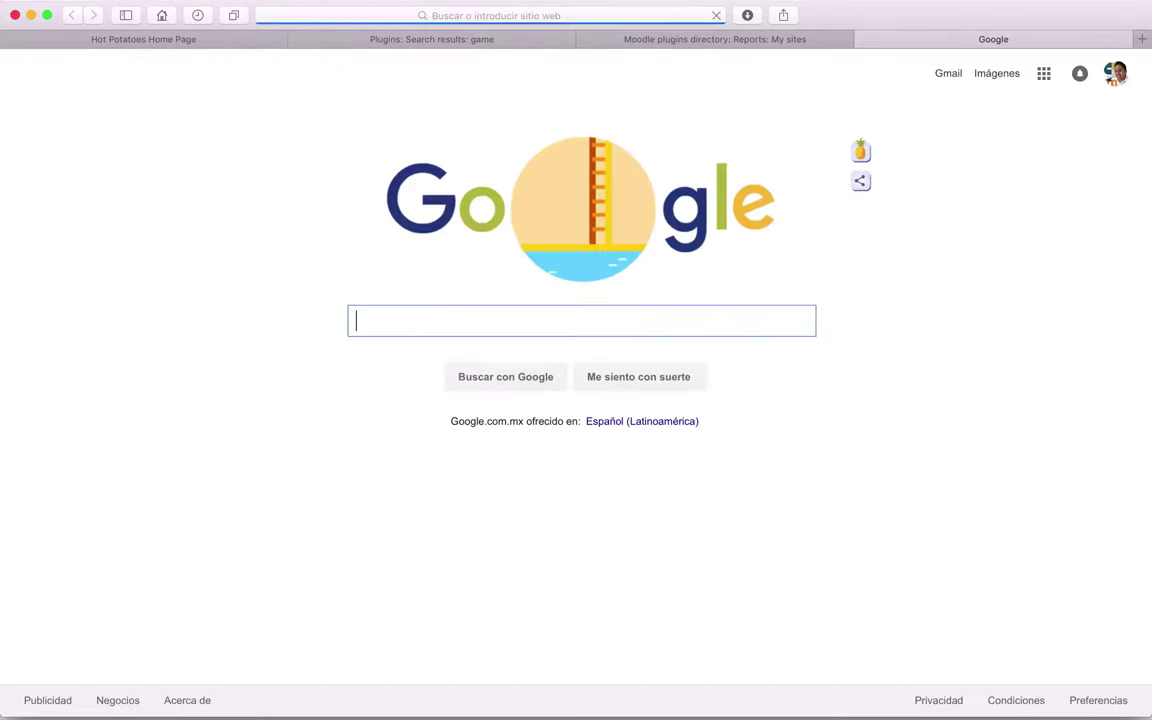
pyautogui.click(491, 16)
pyautogui.write('cur')
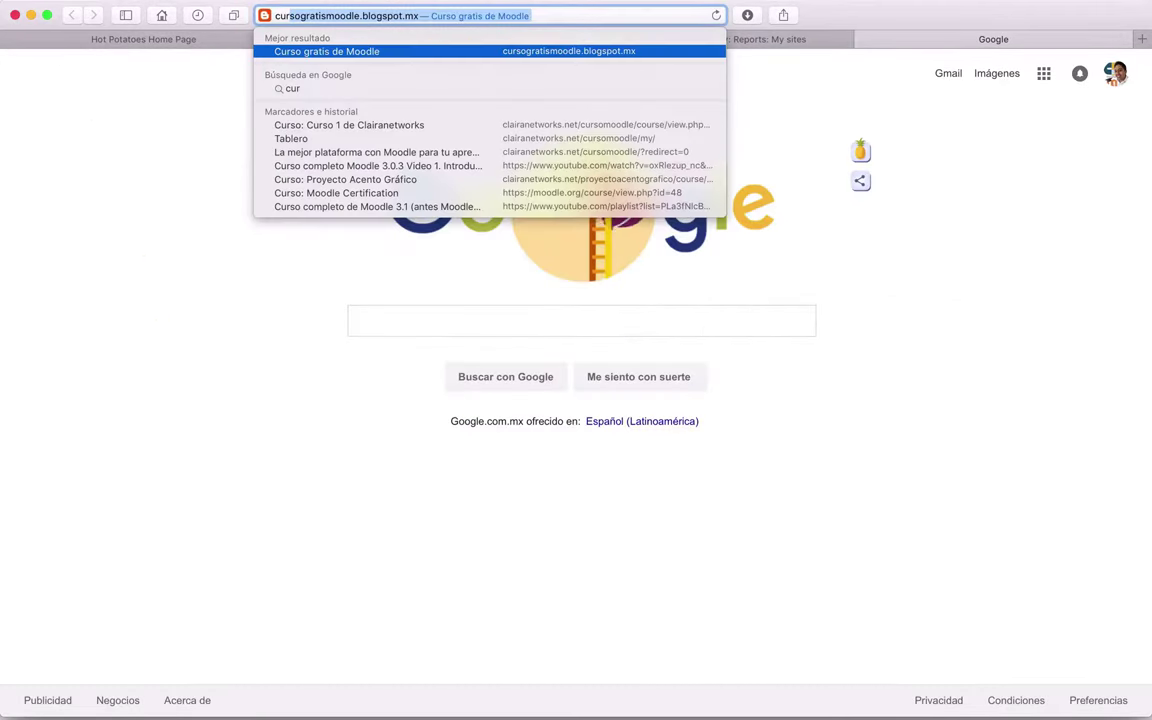
pyautogui.write('som')
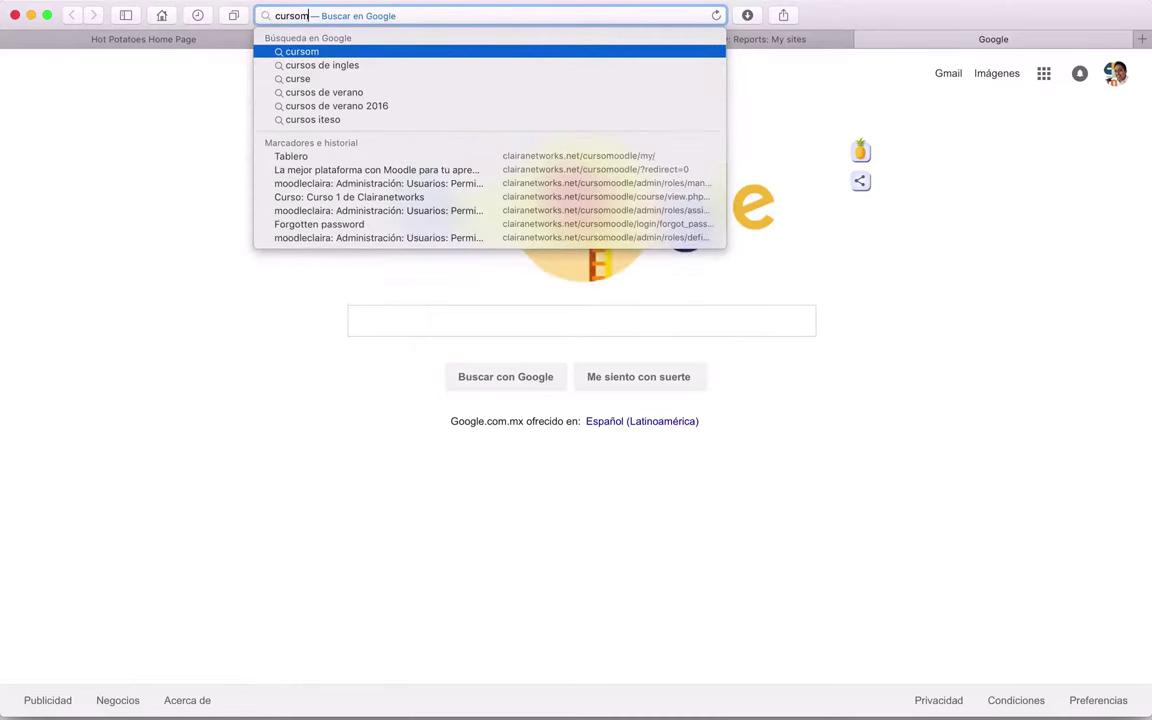
pyautogui.press('Down')
pyautogui.press('Down')
pyautogui.press('Down')
pyautogui.press('Down')
pyautogui.press('Down')
pyautogui.press('Down')
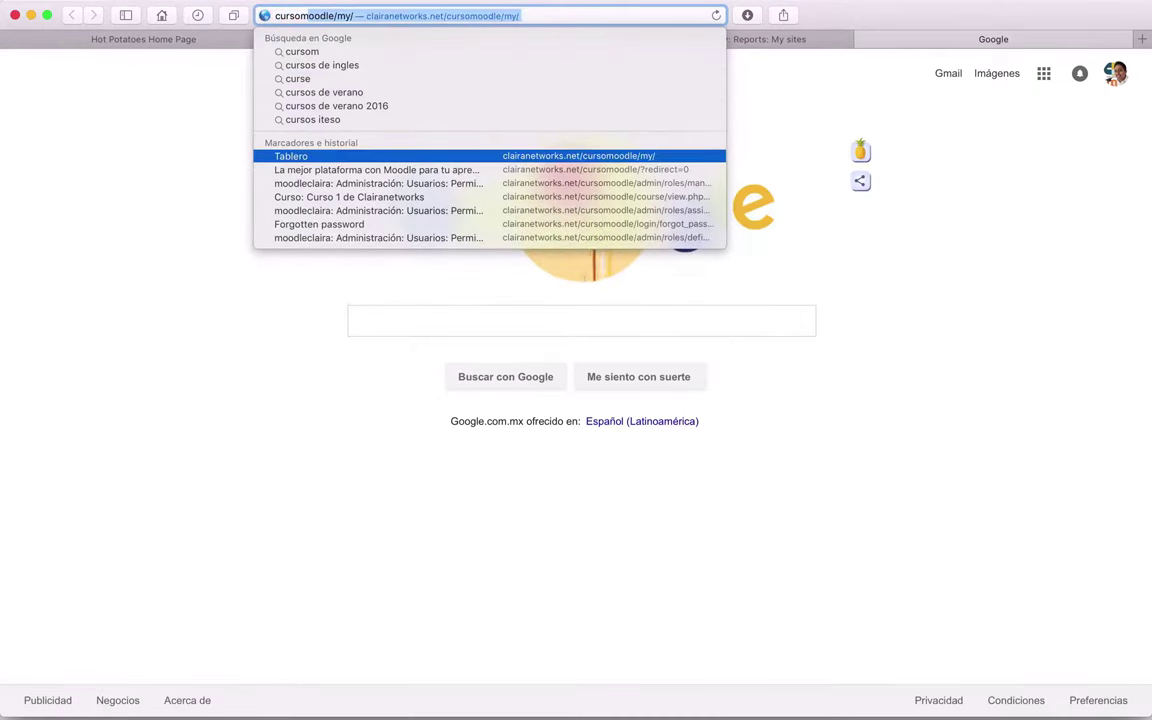
pyautogui.press('Return')
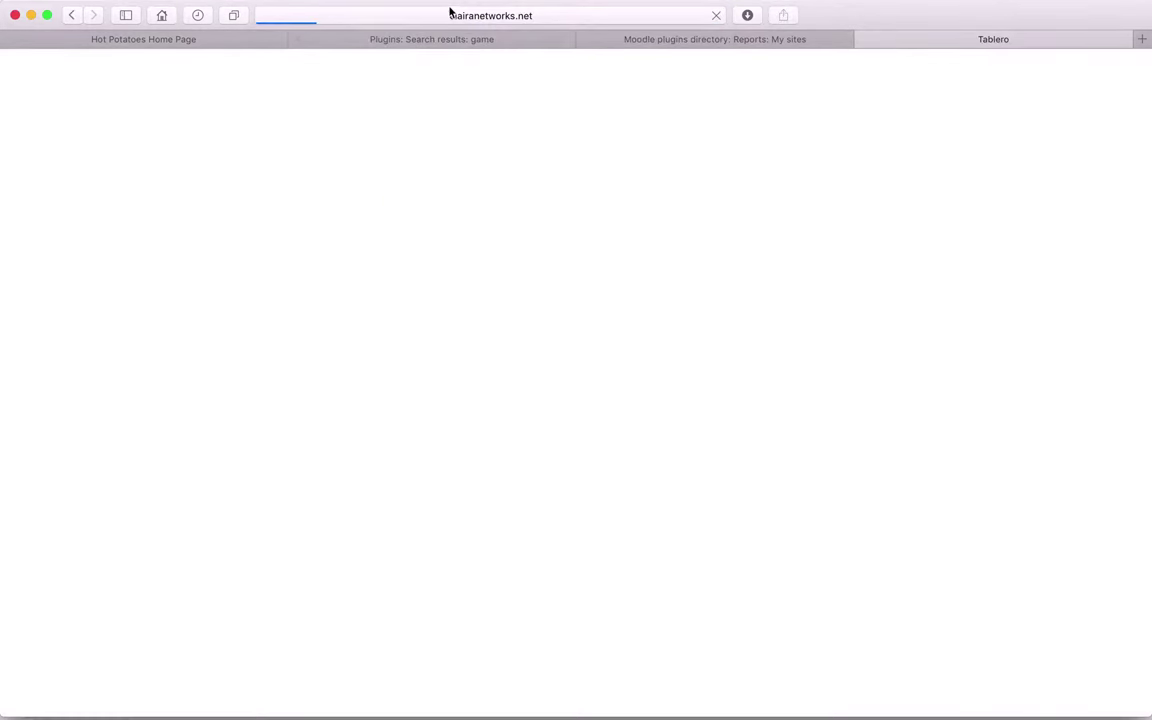
pyautogui.click(548, 20)
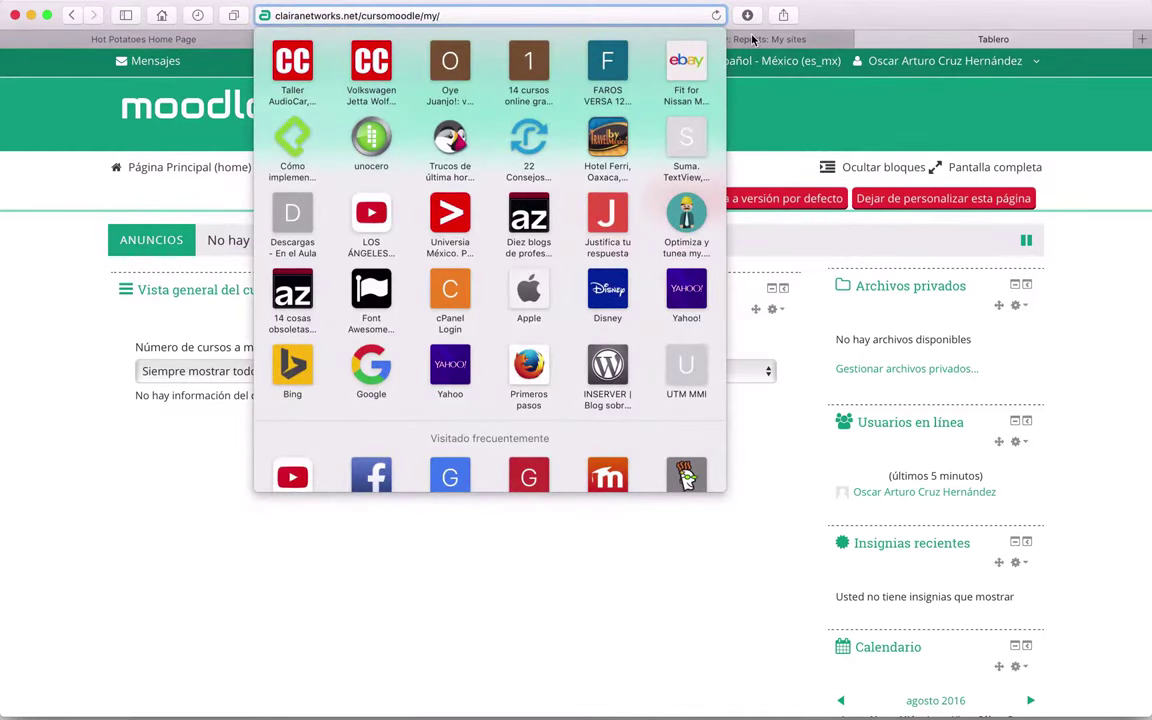
pyautogui.click(752, 39)
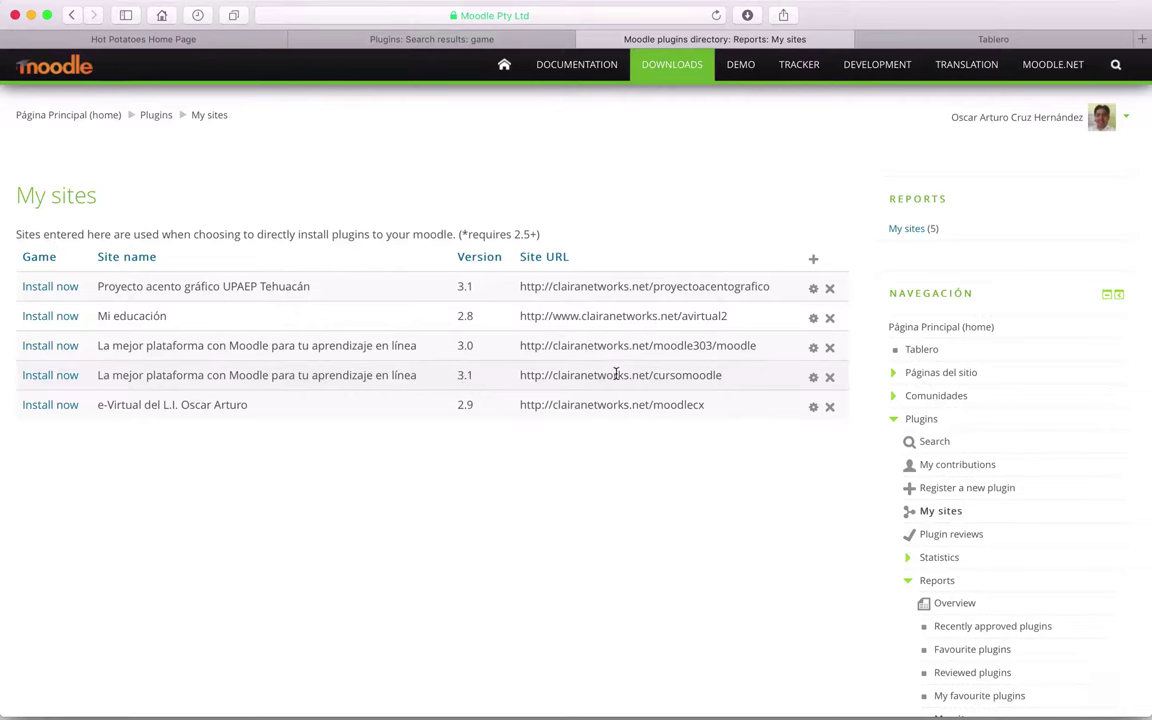
pyautogui.click(52, 375)
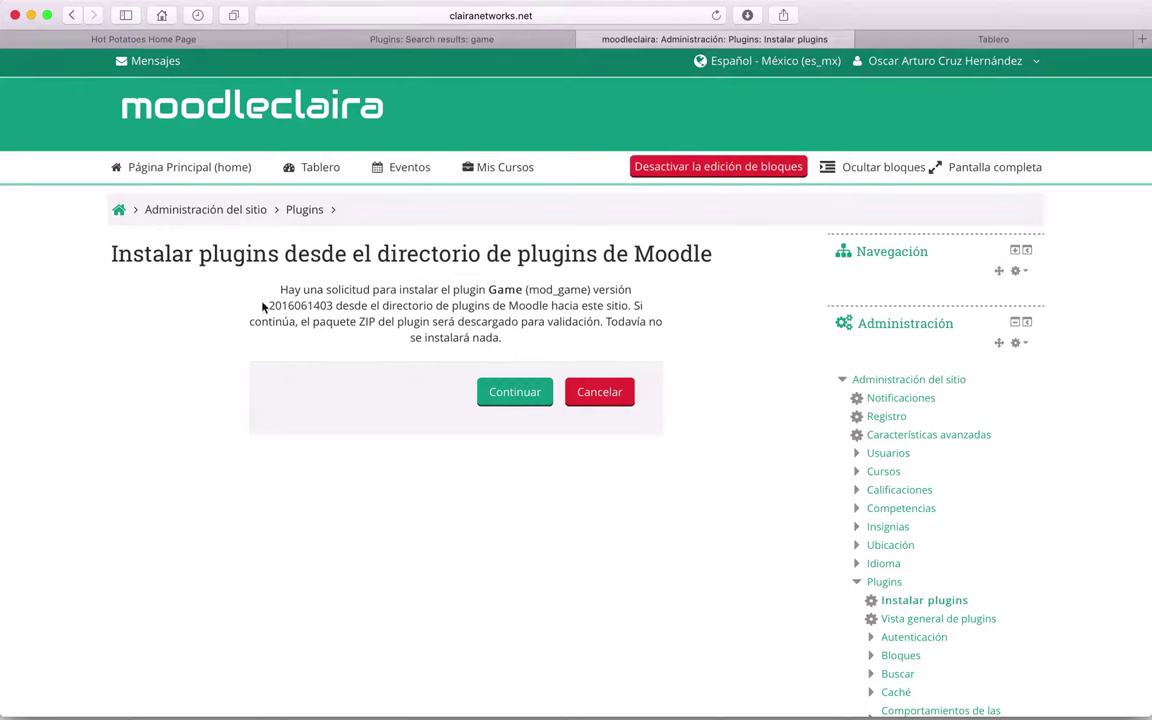
pyautogui.doubleClick(298, 306)
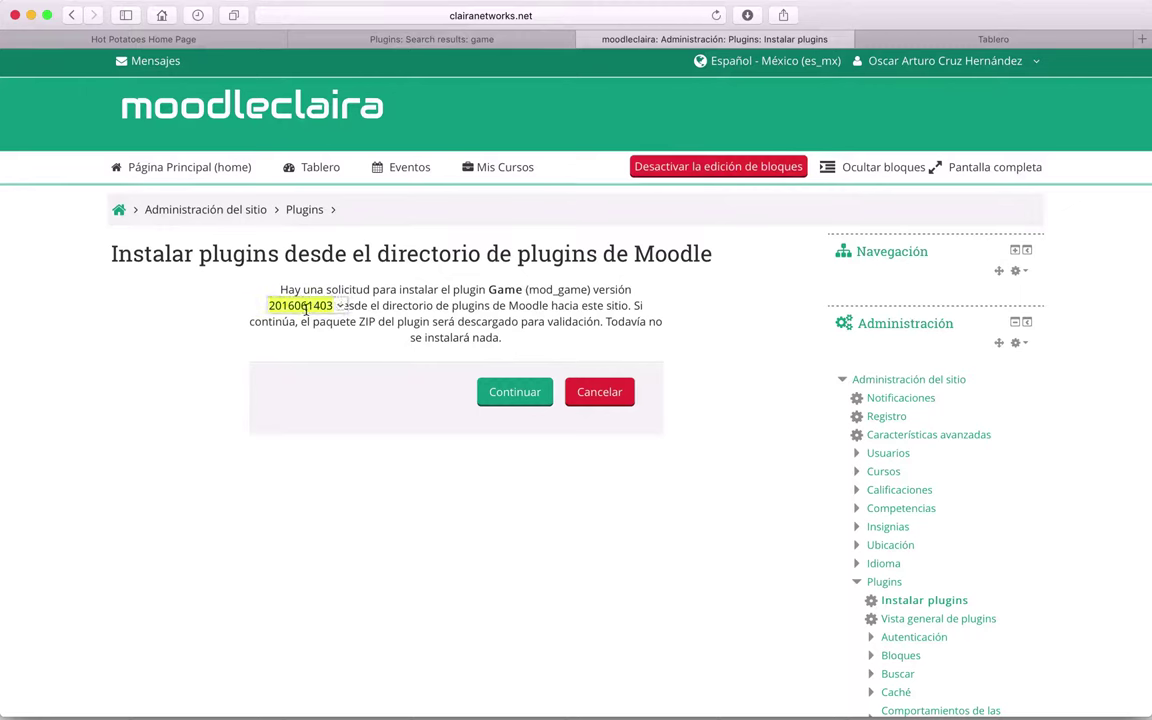
pyautogui.click(306, 310)
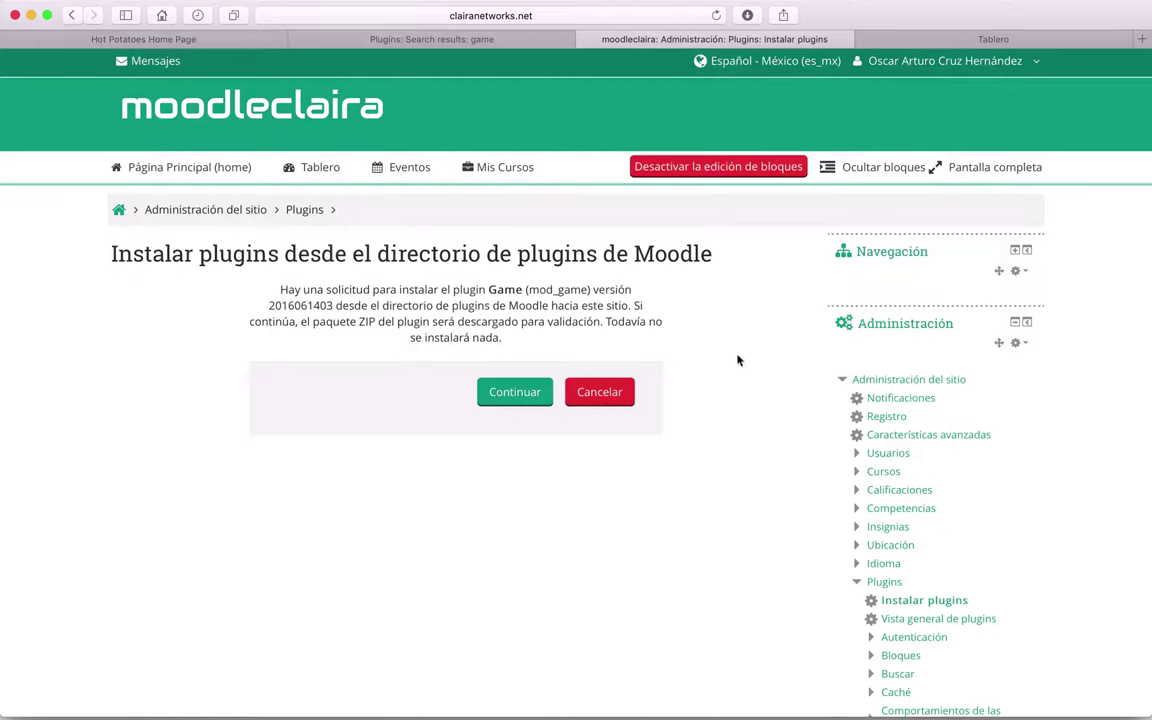
pyautogui.click(499, 388)
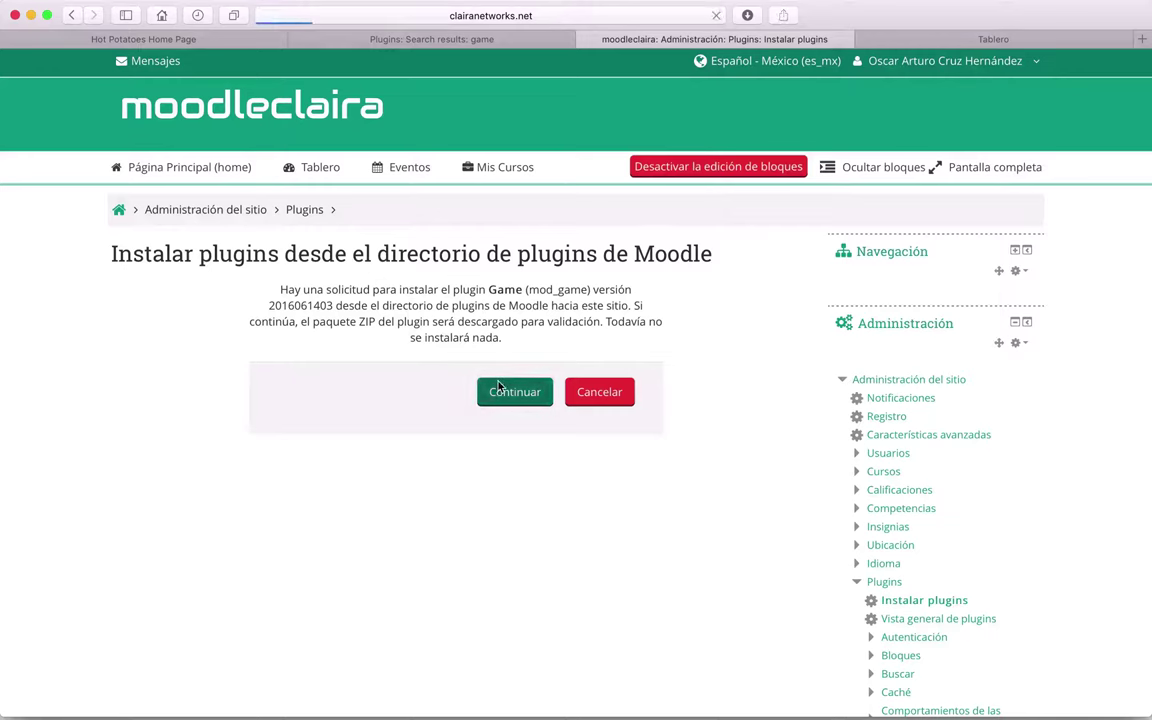
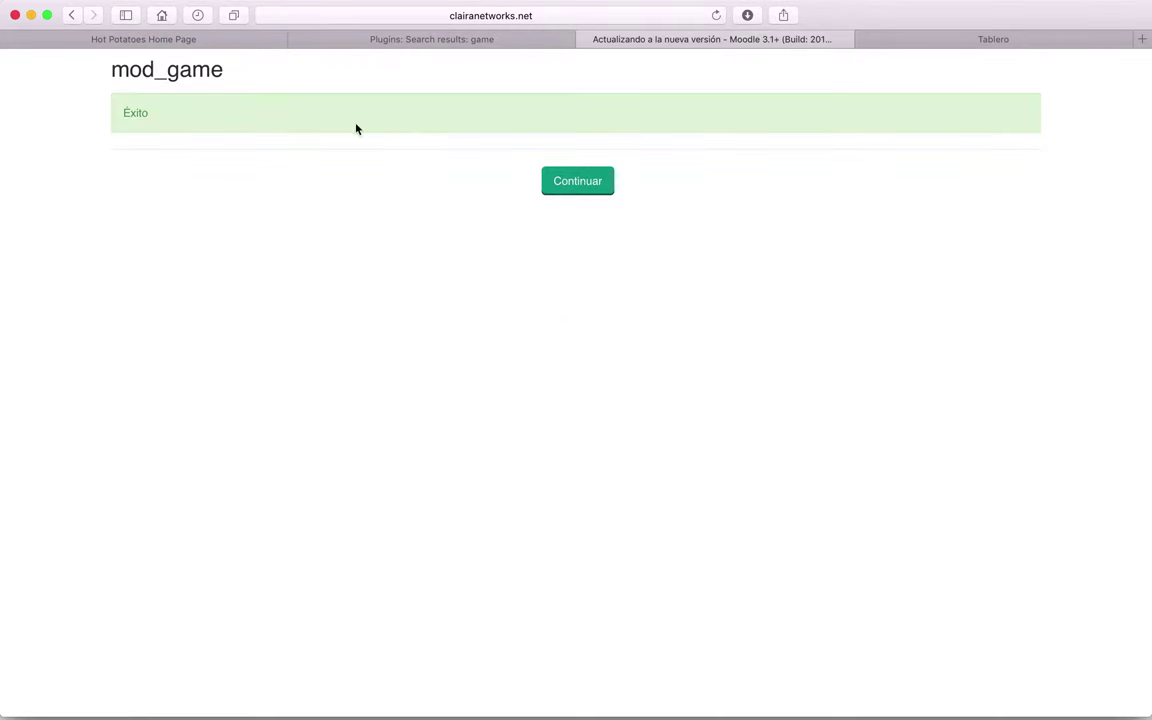
# Step: Continue past the mod_game upgrade, review the new Game settings (Nuevos ajustes - Juego) and save them with their default values
pyautogui.click(577, 189)
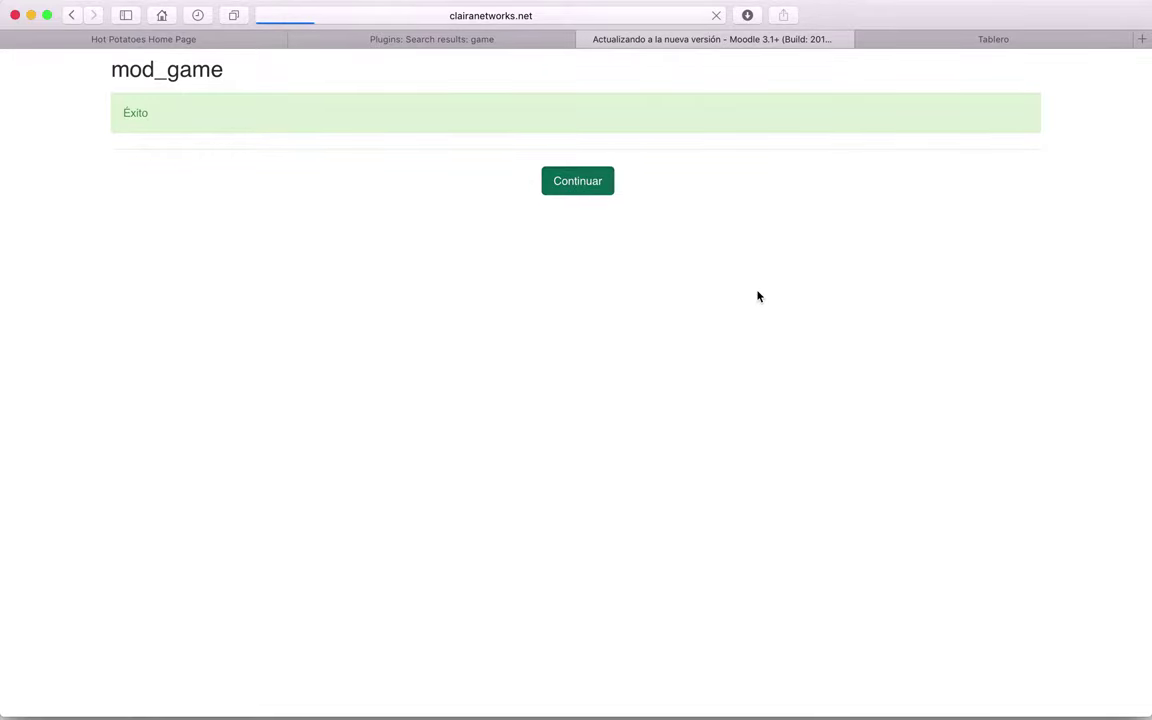
pyautogui.scroll(-5, 758, 296)
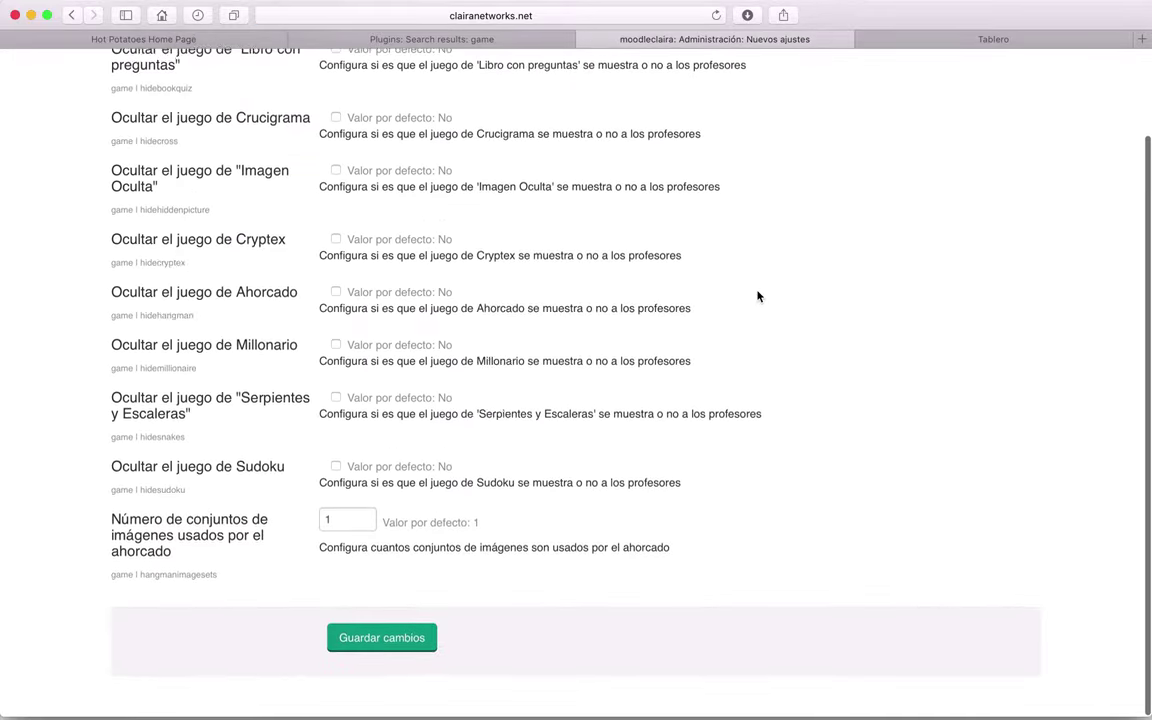
pyautogui.scroll(2, 758, 296)
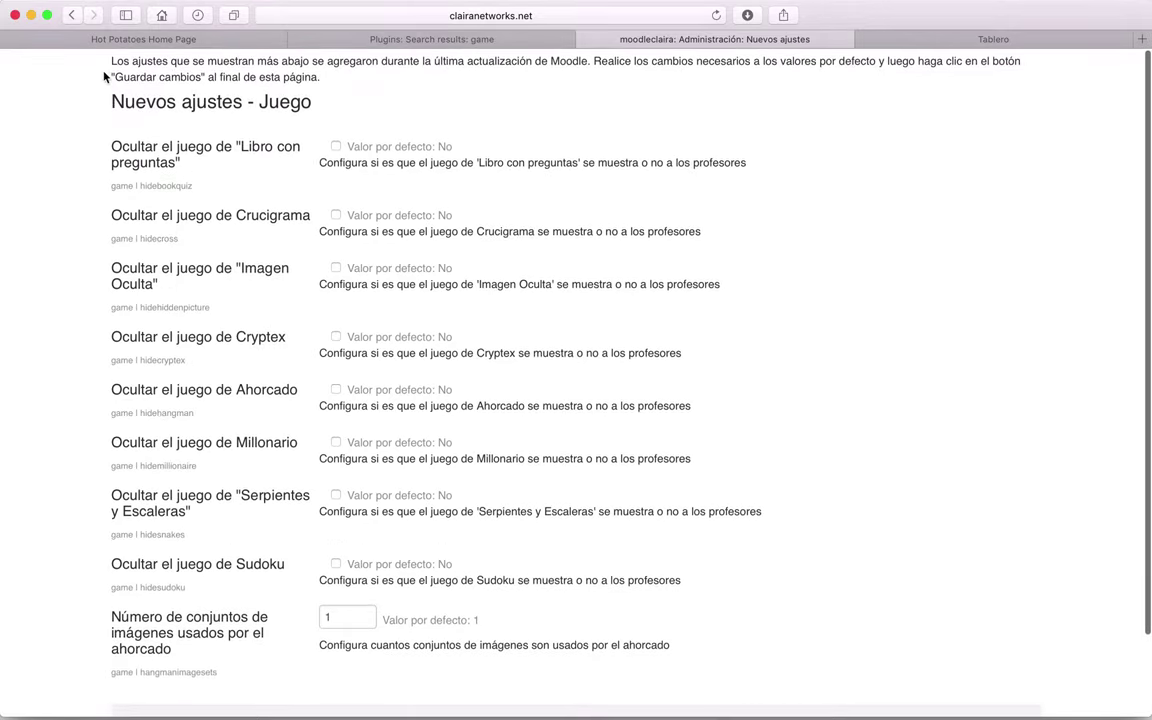
pyautogui.scroll(-2, 33, 182)
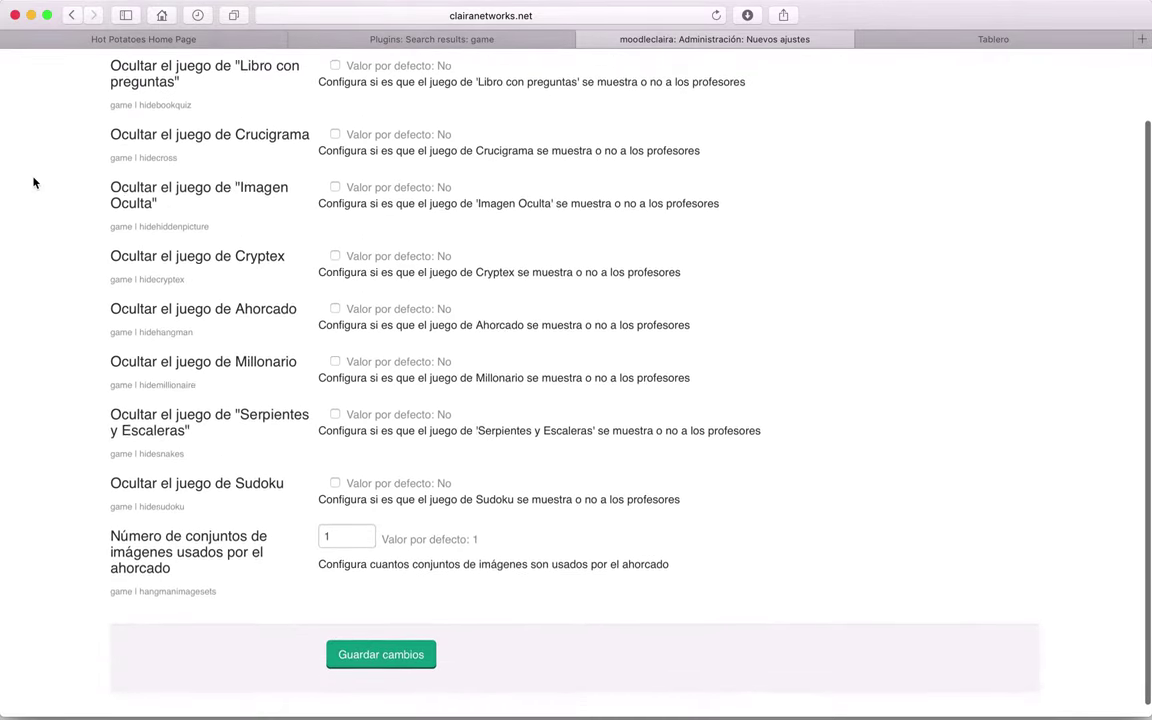
pyautogui.scroll(2, 33, 182)
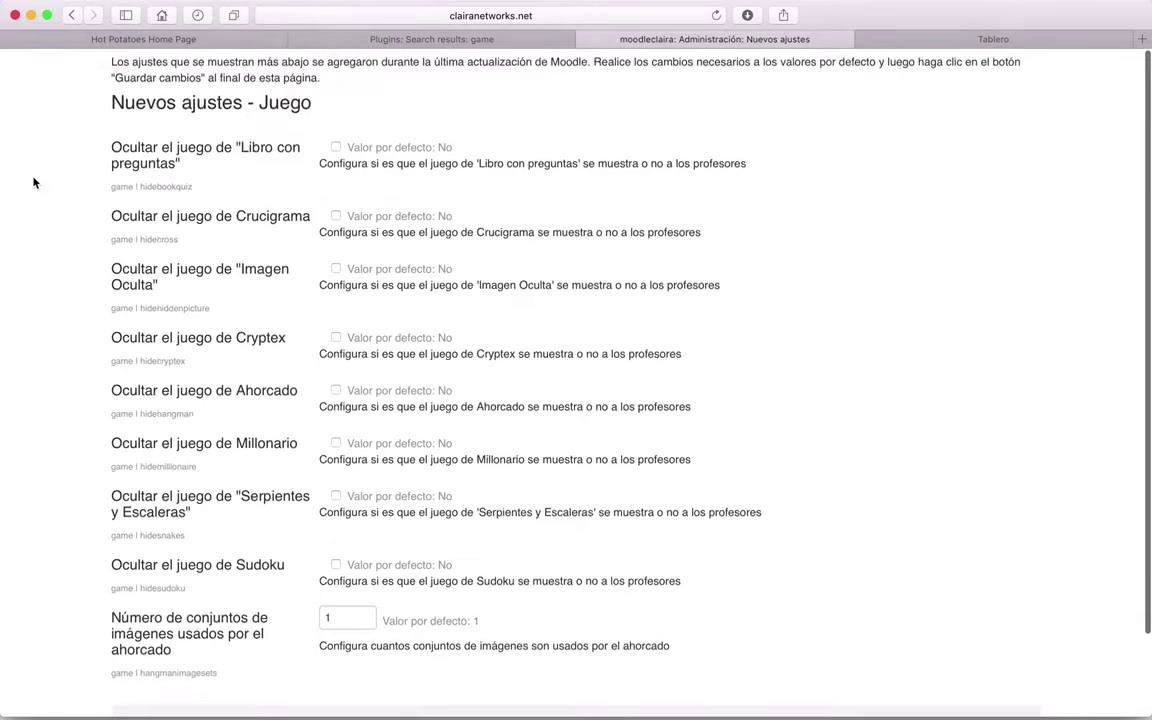
pyautogui.scroll(-2, 33, 182)
pyautogui.scroll(2, 33, 182)
pyautogui.scroll(-2, 33, 182)
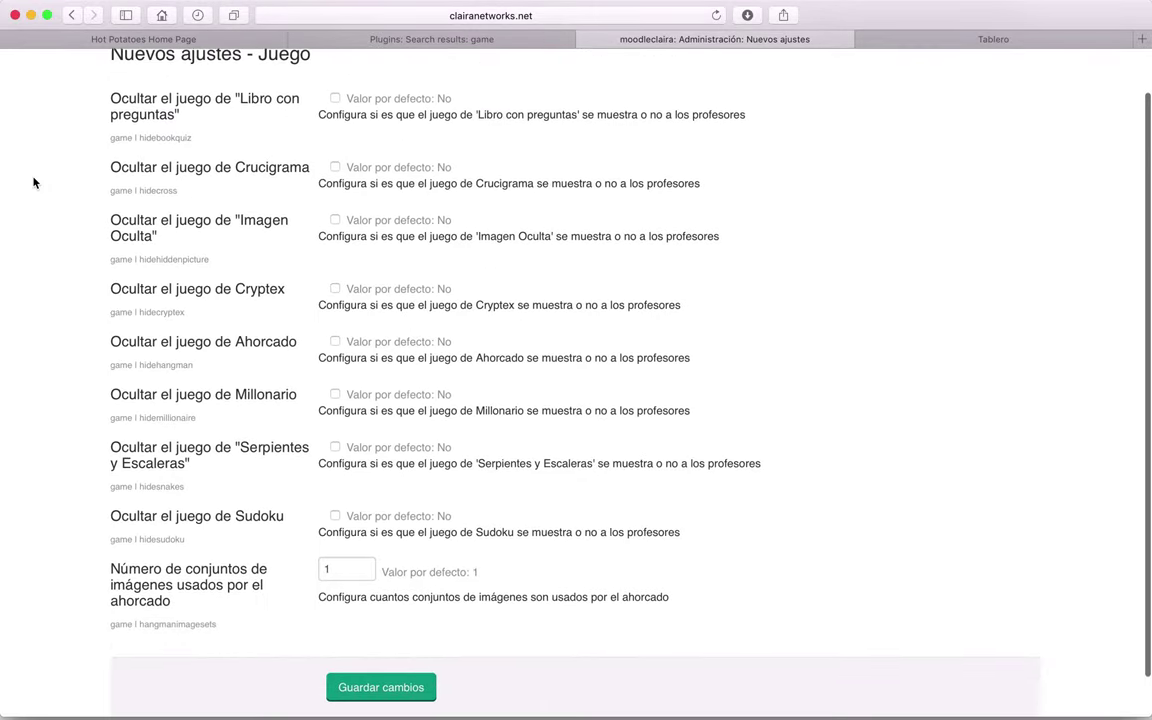
pyautogui.scroll(2, 33, 182)
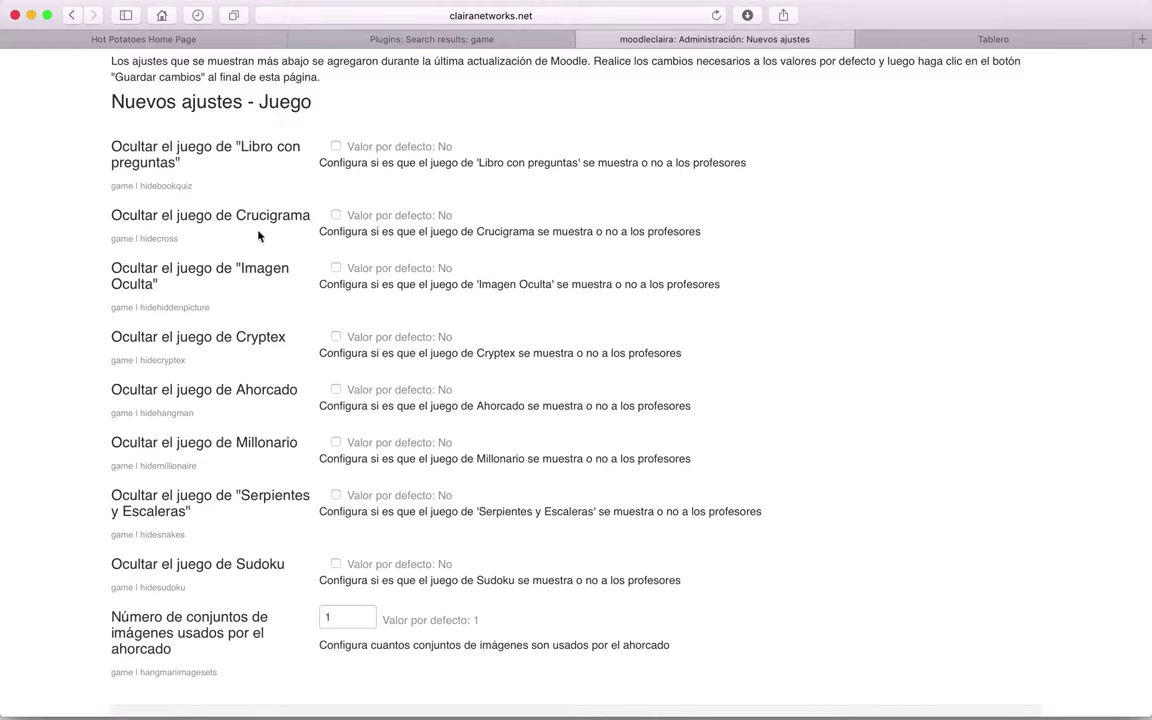
pyautogui.scroll(-3, 288, 306)
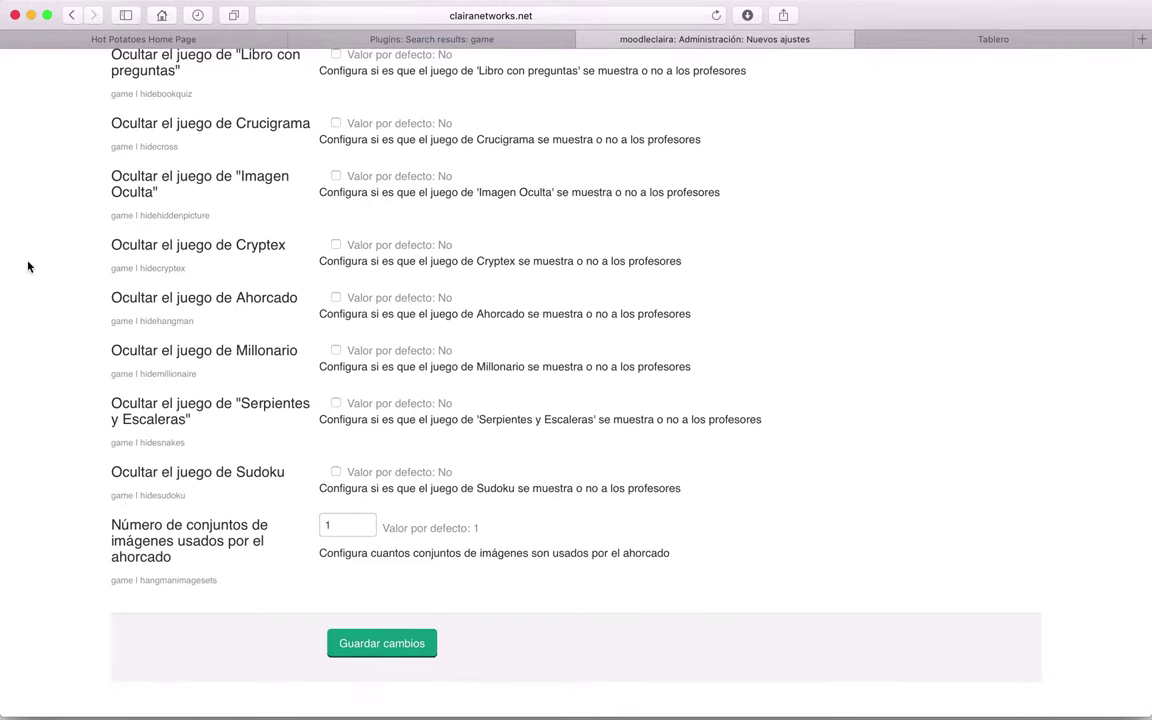
pyautogui.scroll(-2, 28, 262)
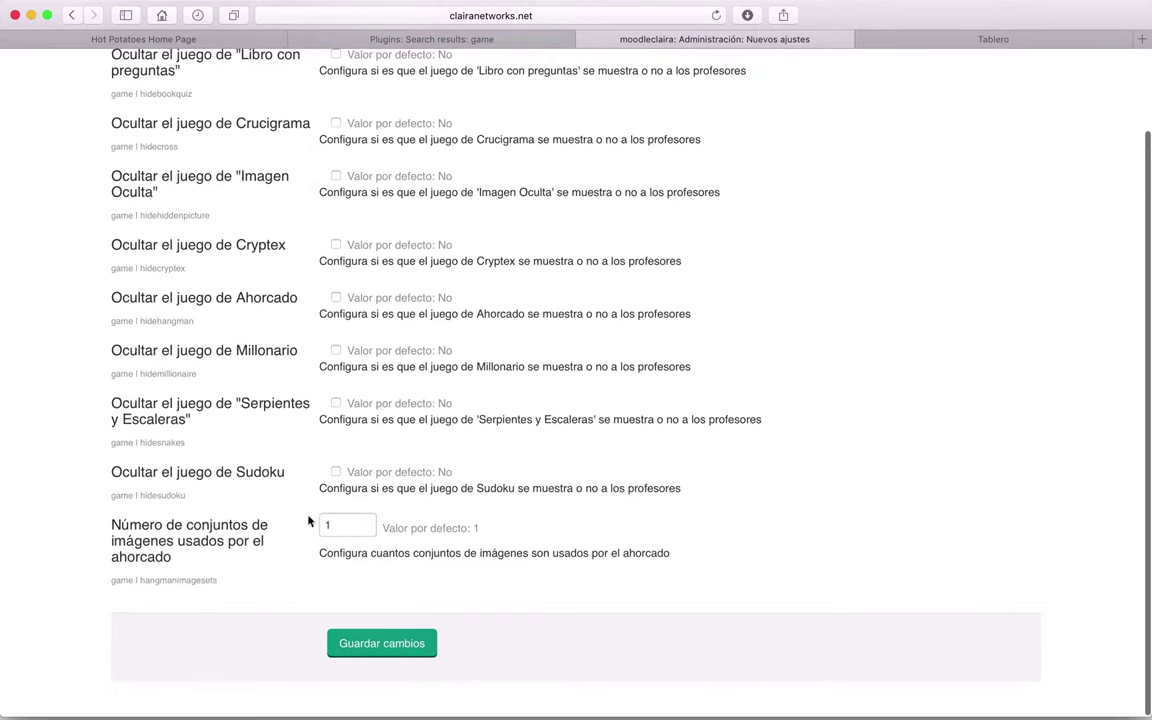
pyautogui.scroll(2, 27, 358)
pyautogui.scroll(-2, 27, 358)
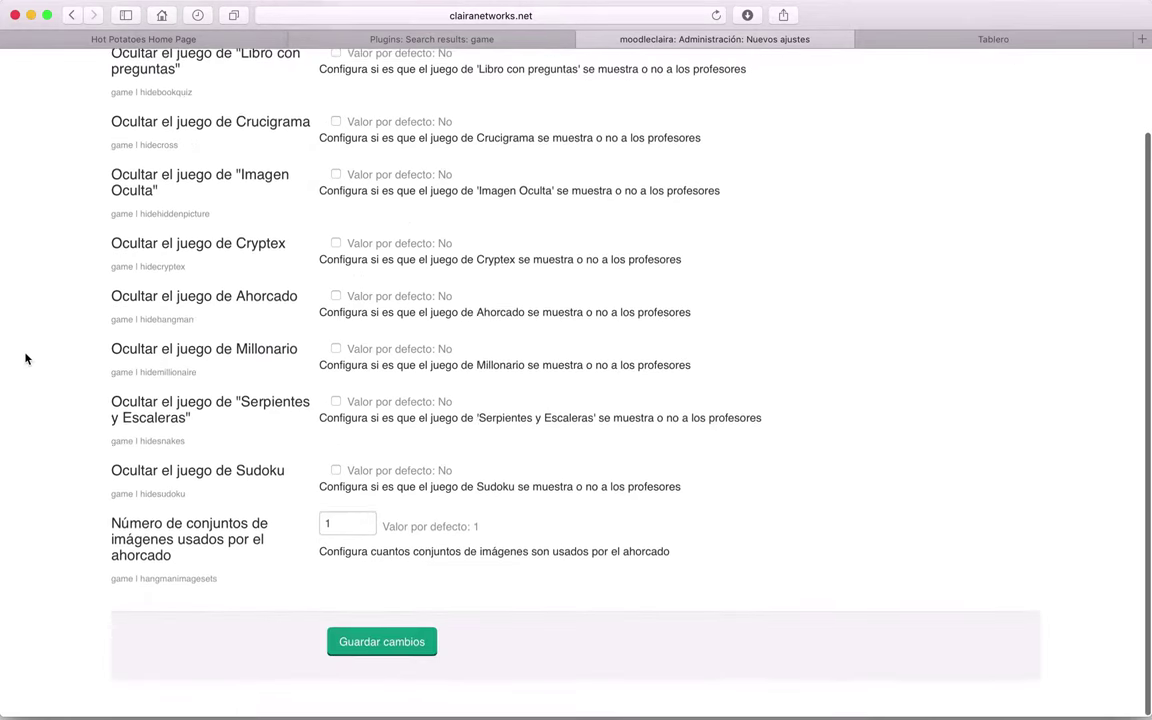
pyautogui.scroll(-1, 27, 358)
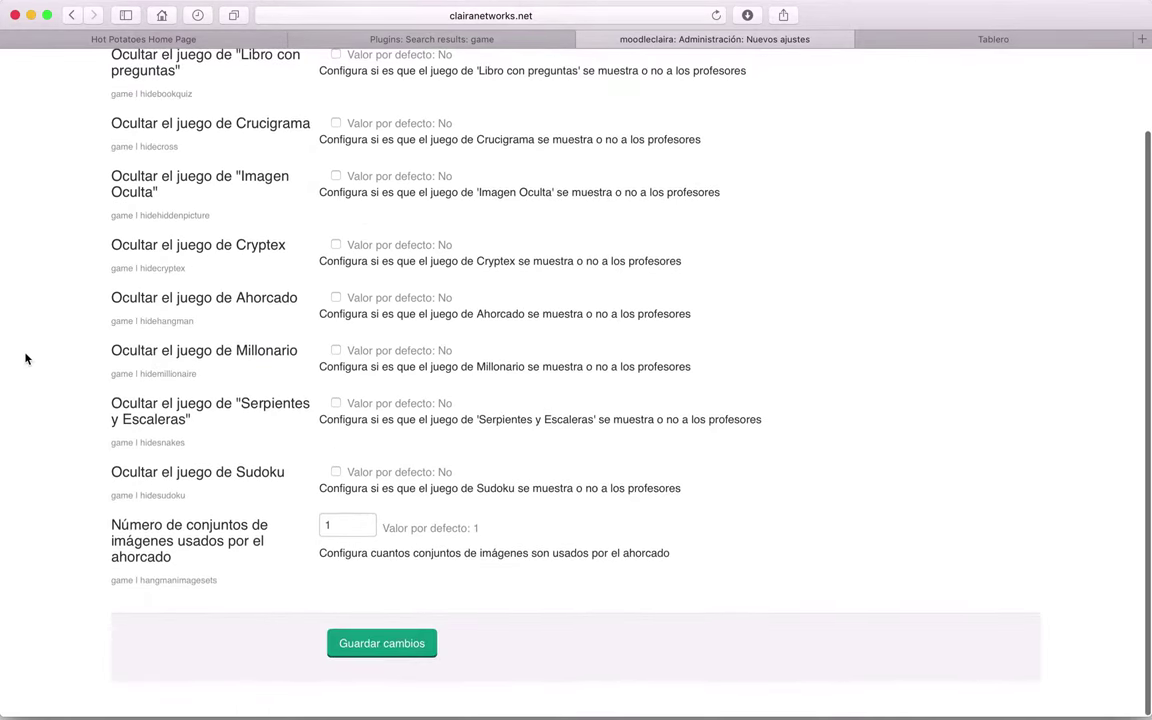
pyautogui.scroll(2, 27, 358)
pyautogui.scroll(-2, 27, 358)
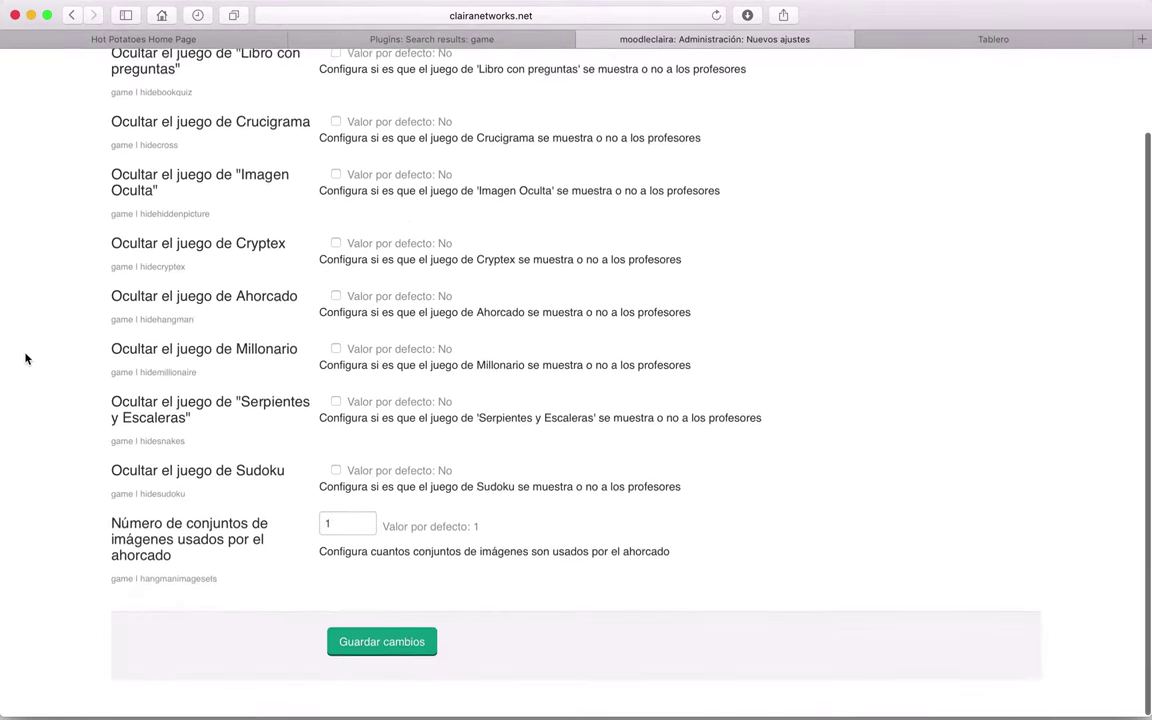
pyautogui.click(380, 643)
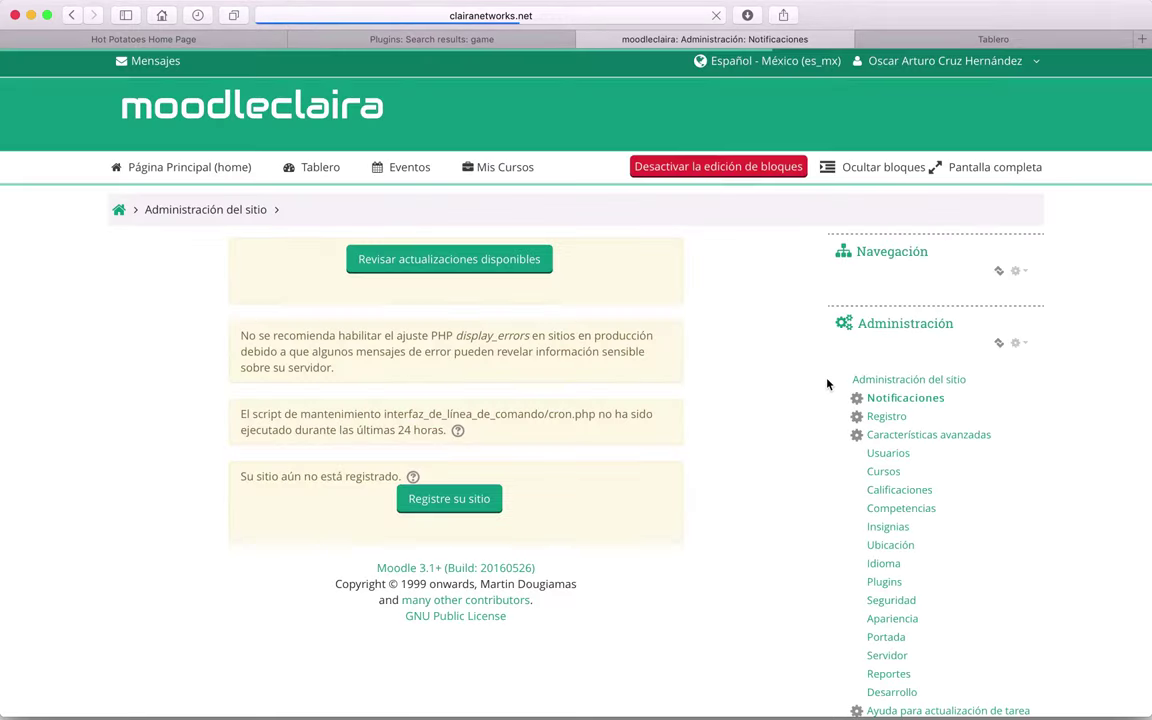
# Step: Go to the site's home page and open the course Curso 1 de Clairanetworks
pyautogui.click(118, 206)
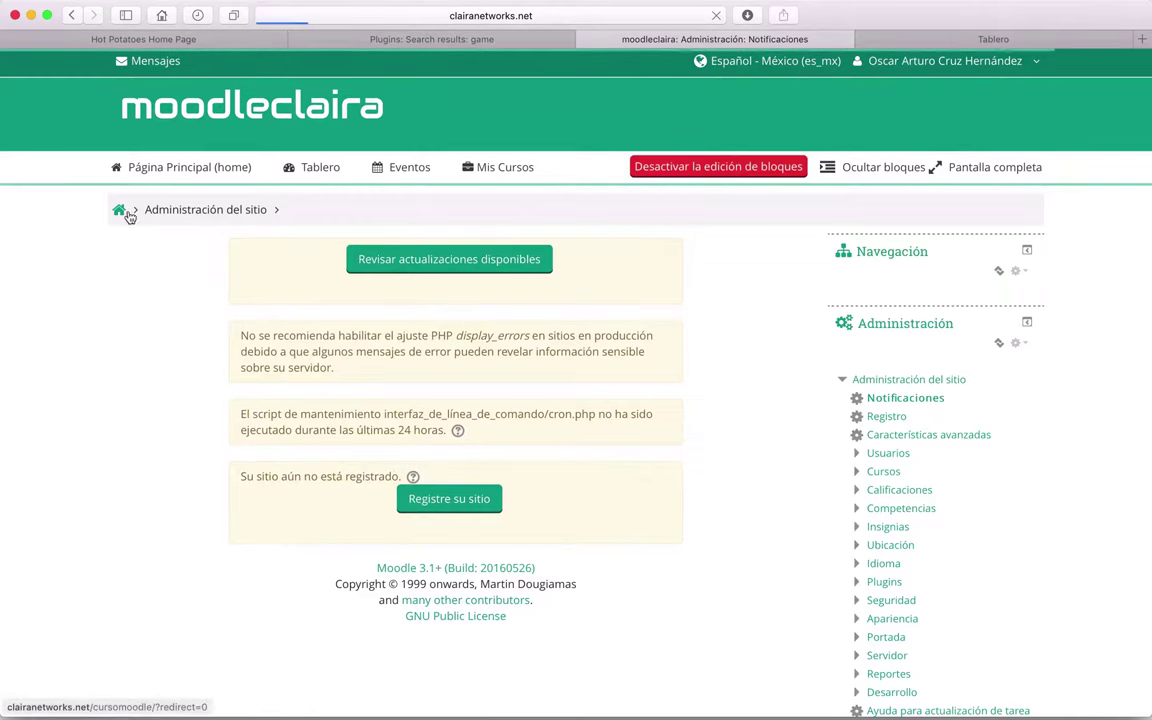
pyautogui.scroll(-5, 71, 357)
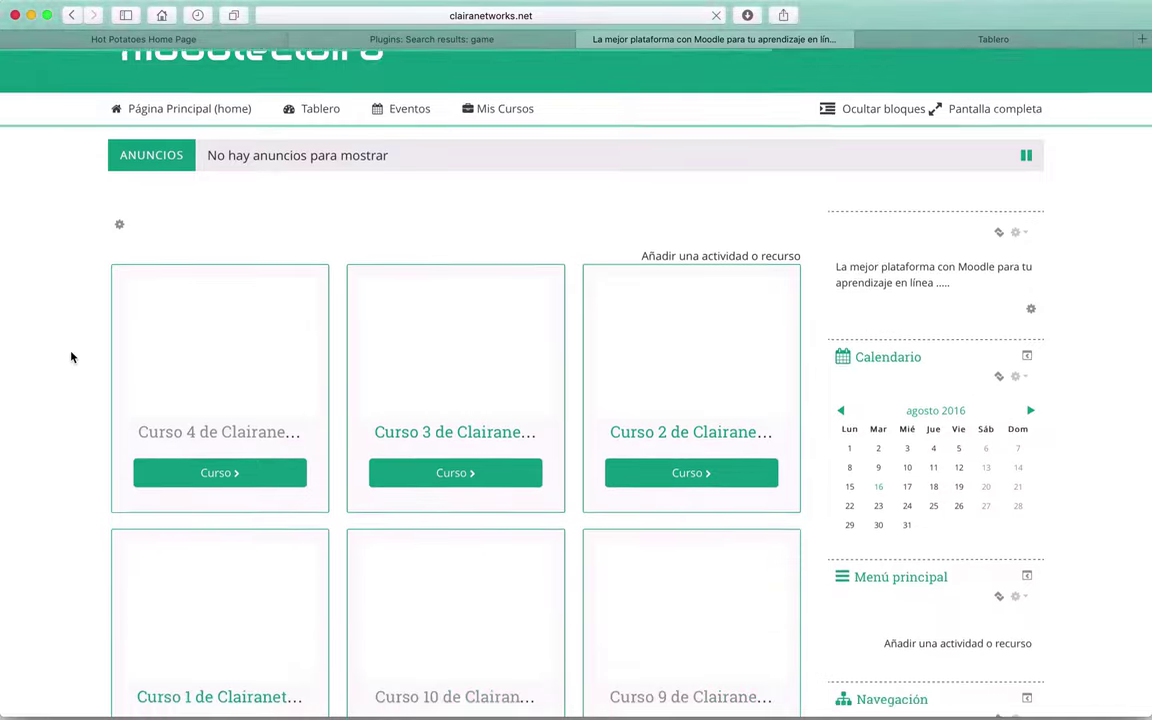
pyautogui.scroll(-5, 71, 357)
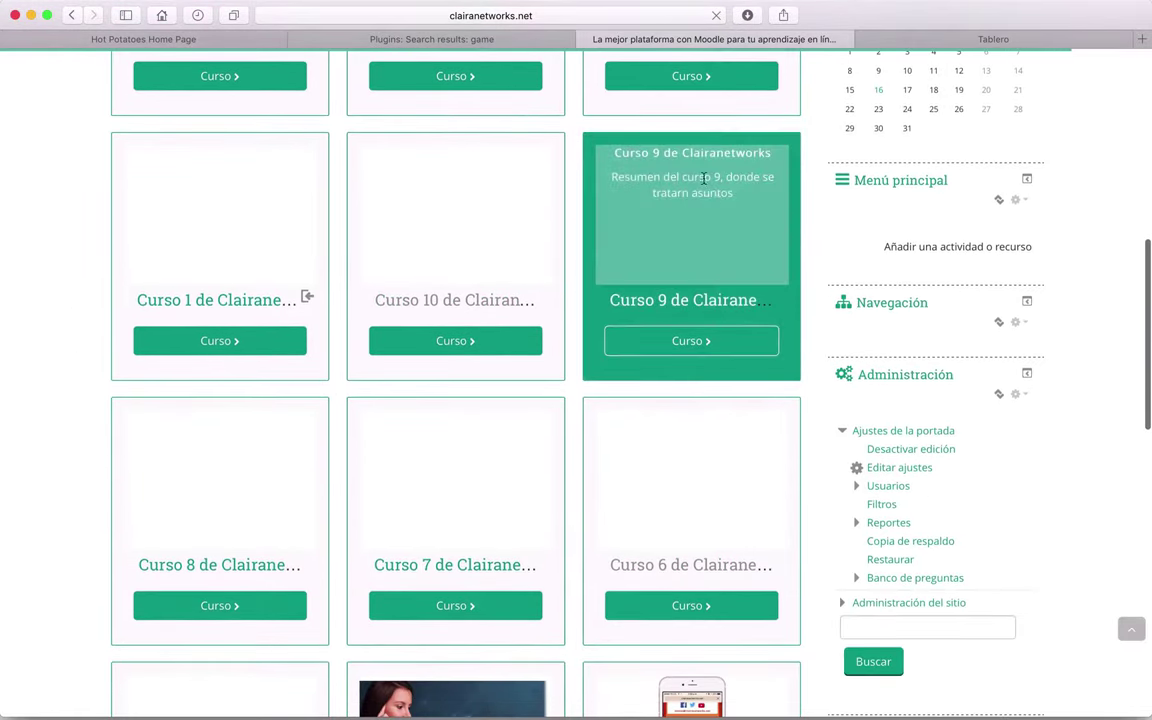
pyautogui.click(212, 299)
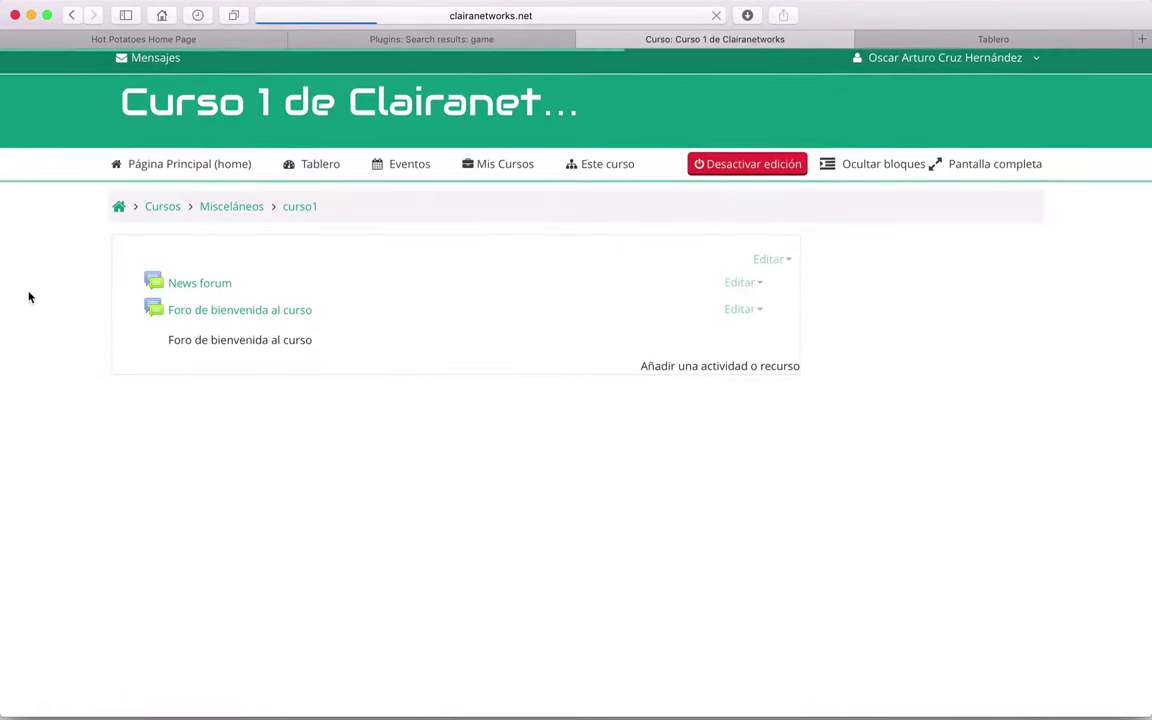
pyautogui.scroll(-3, 29, 297)
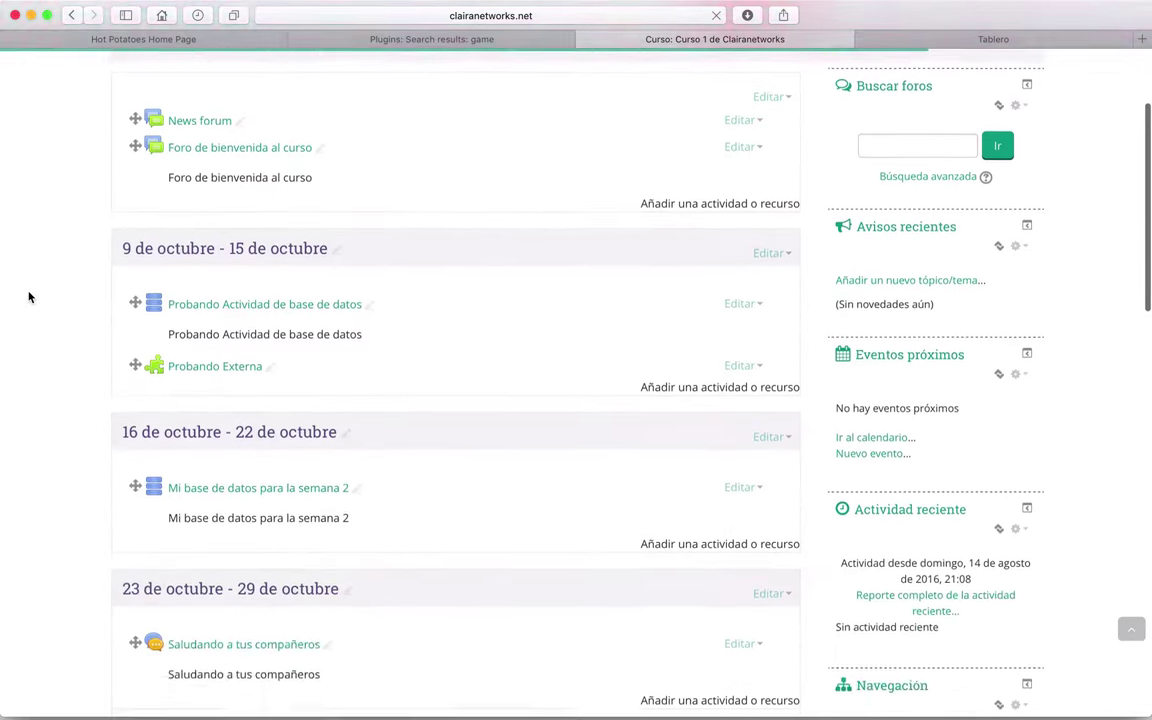
# Step: Turn off editing on the course page and look through its weekly sections
pyautogui.scroll(3, 29, 297)
pyautogui.click(754, 168)
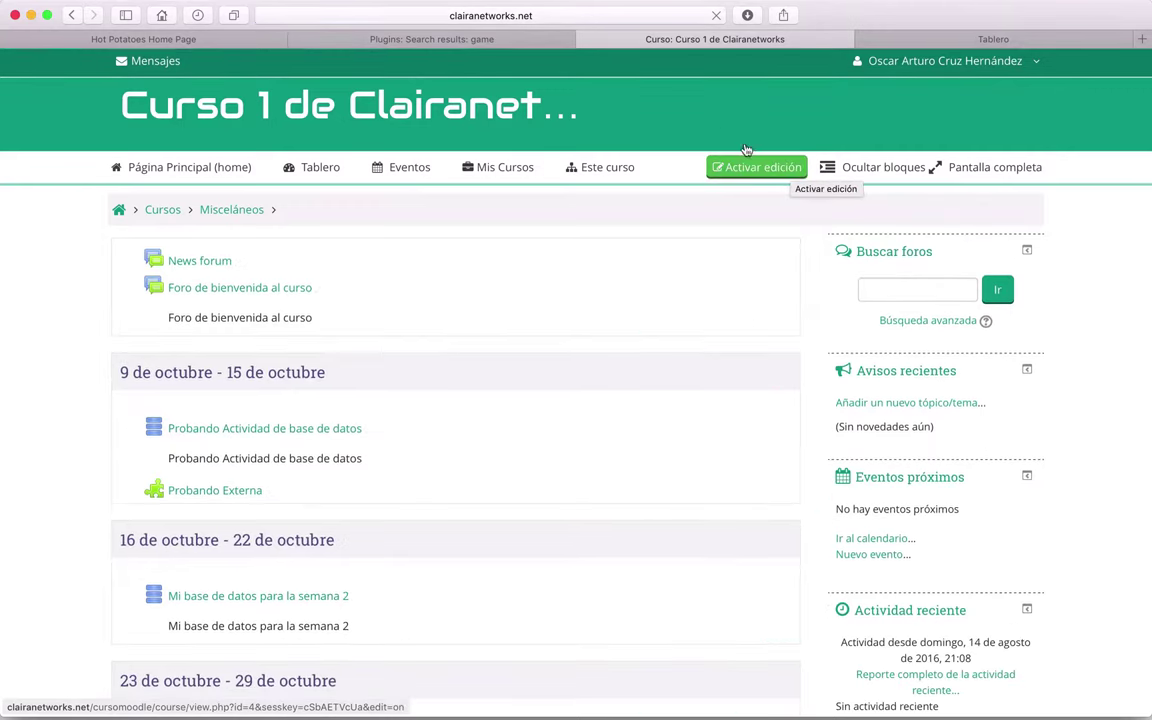
pyautogui.scroll(-20, 620, 376)
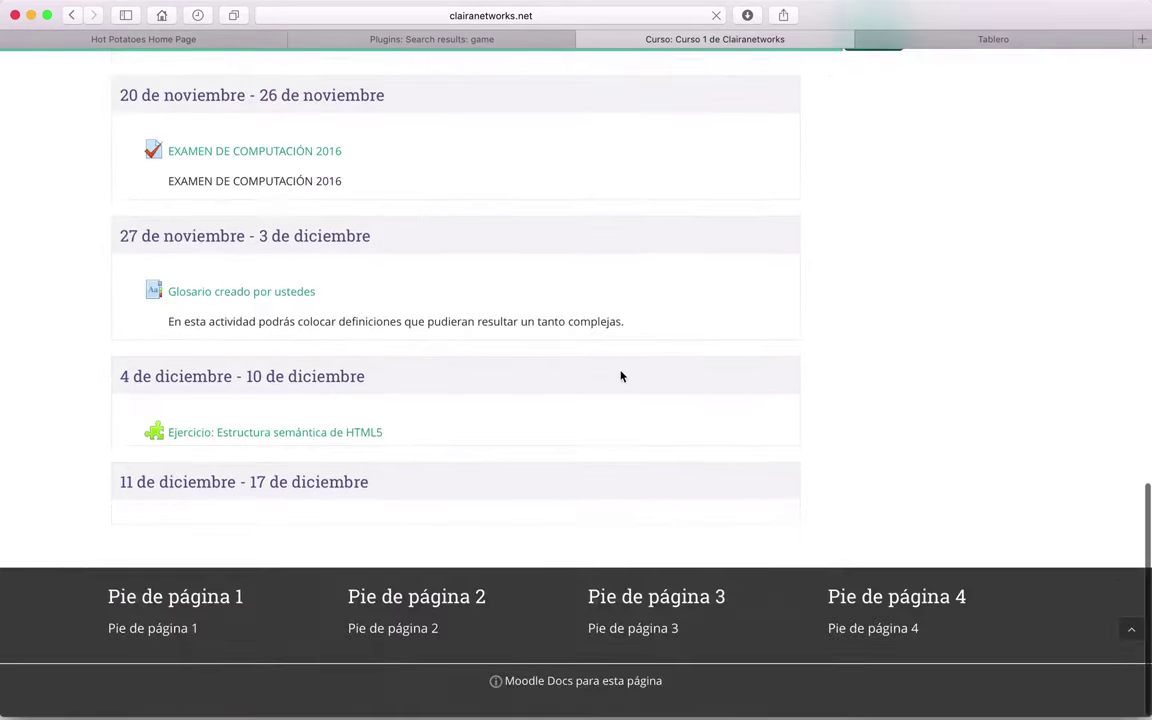
pyautogui.scroll(10, 620, 376)
pyautogui.scroll(-8, 620, 376)
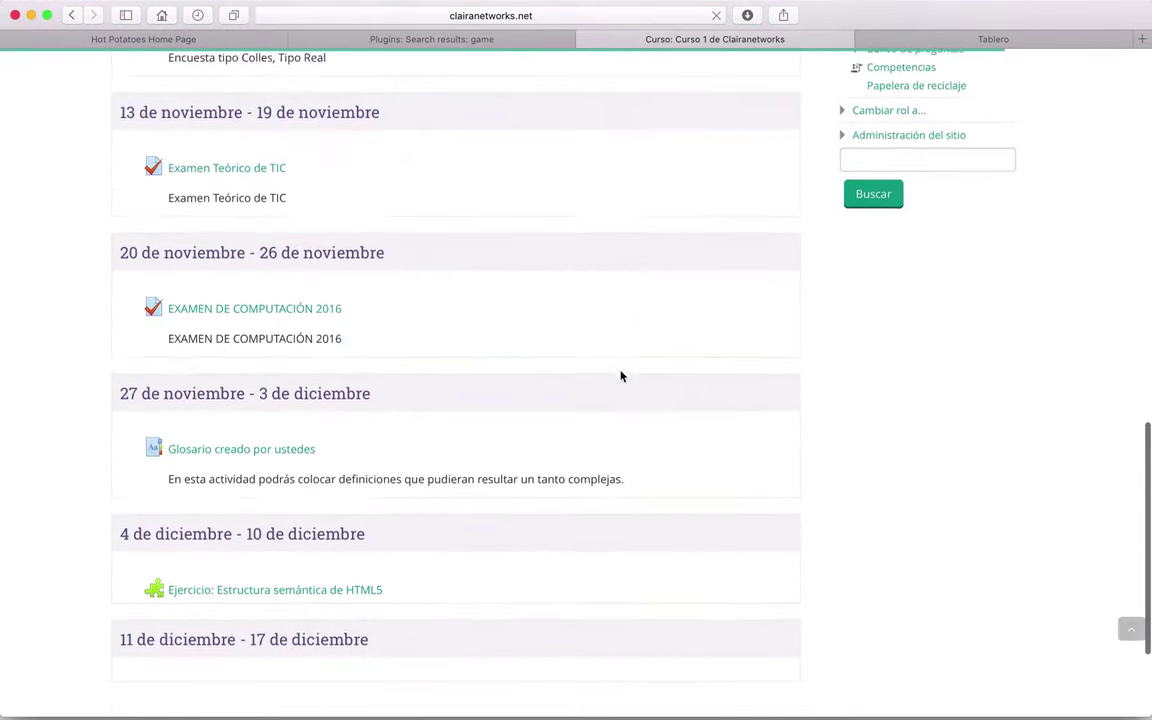
pyautogui.scroll(-3, 620, 376)
pyautogui.scroll(15, 620, 376)
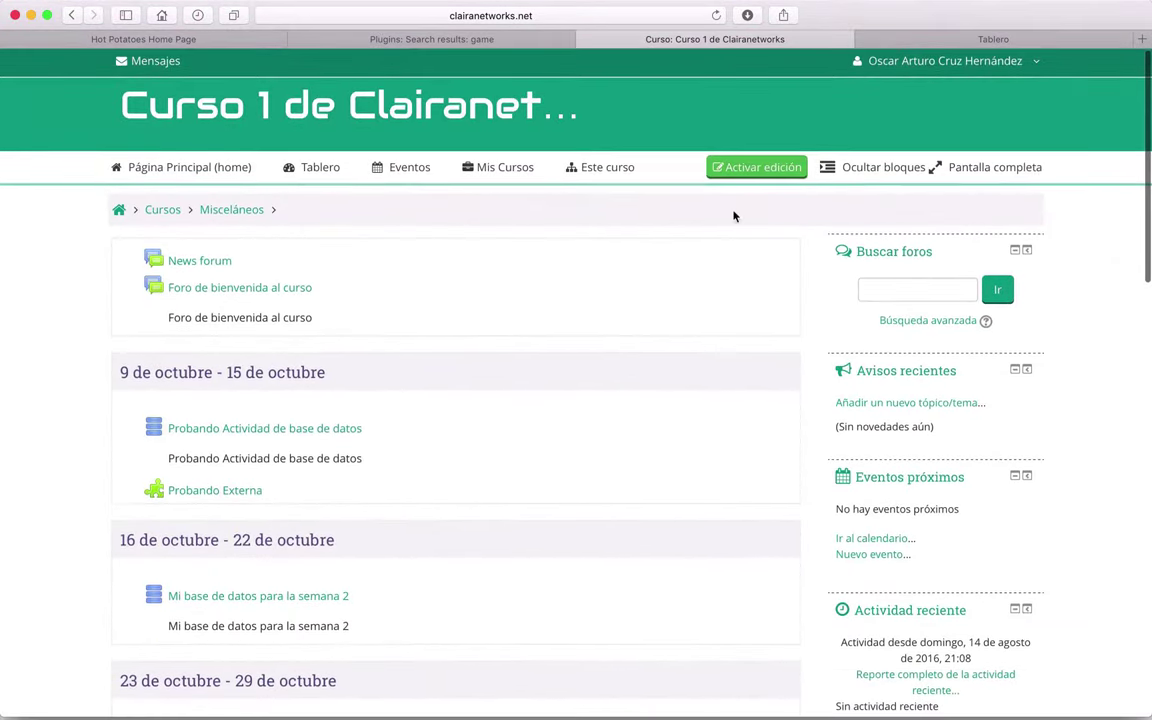
# Step: Turn on course editing and open the activity and resource chooser for the section 11 de diciembre - 17 de diciembre
pyautogui.click(752, 167)
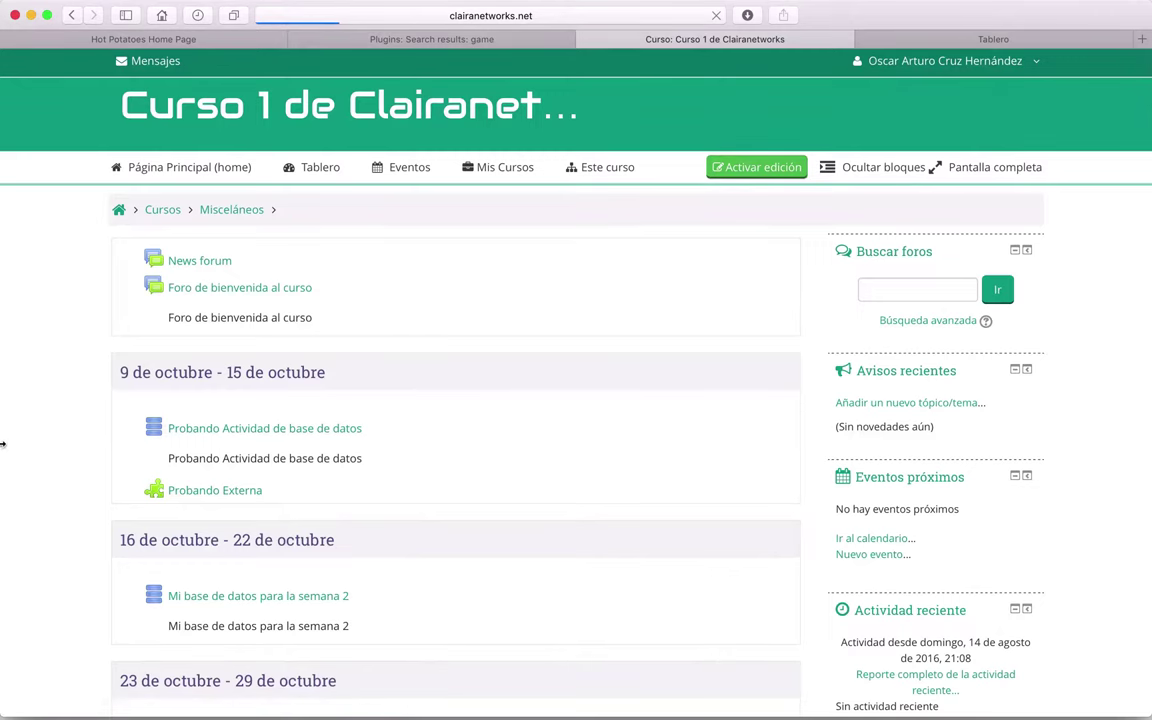
pyautogui.scroll(-10, 3, 445)
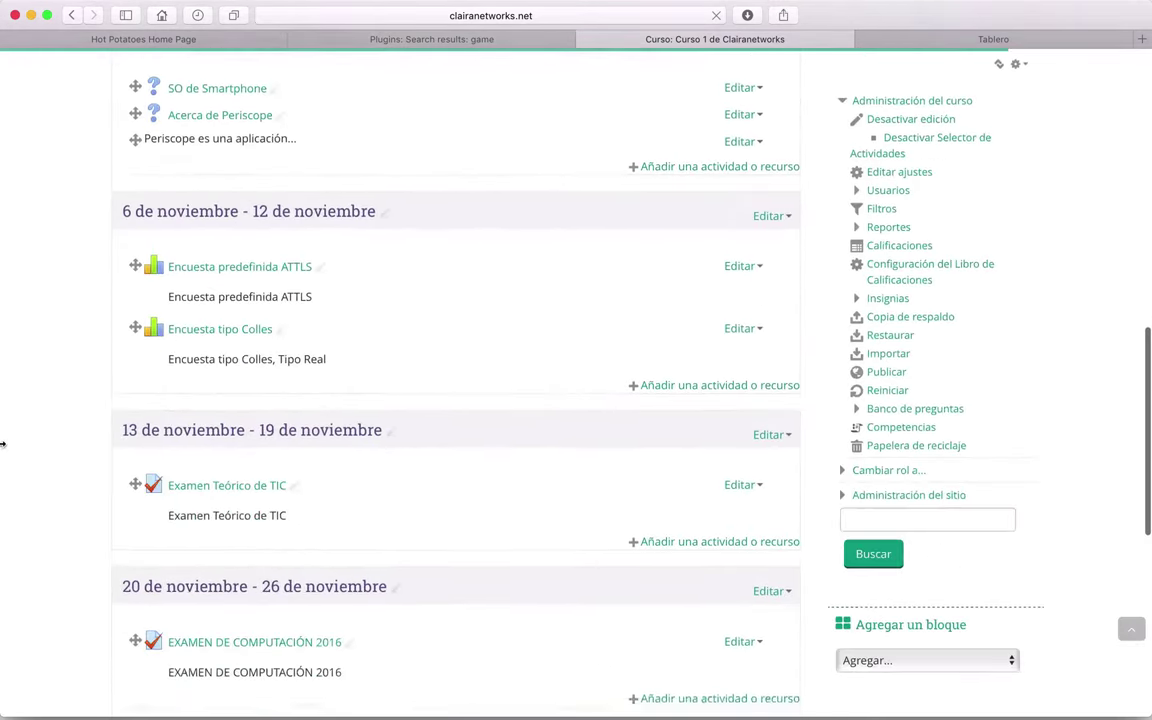
pyautogui.scroll(-5, 3, 445)
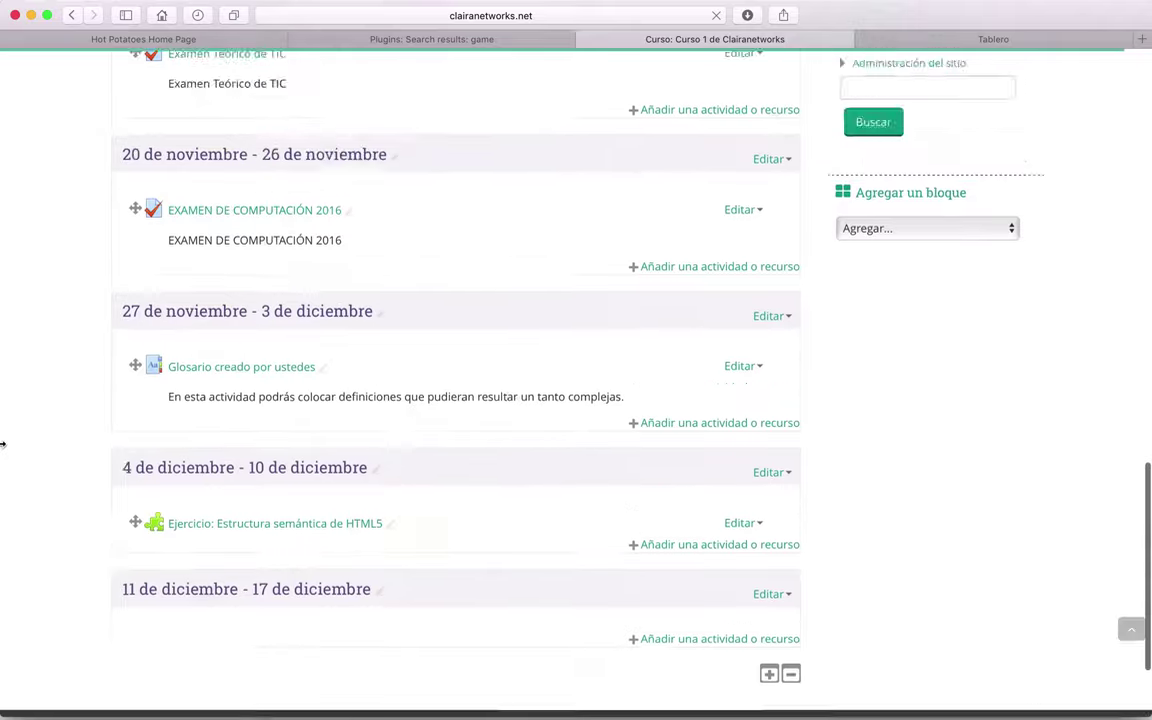
pyautogui.scroll(15, 3, 445)
pyautogui.scroll(-5, 3, 445)
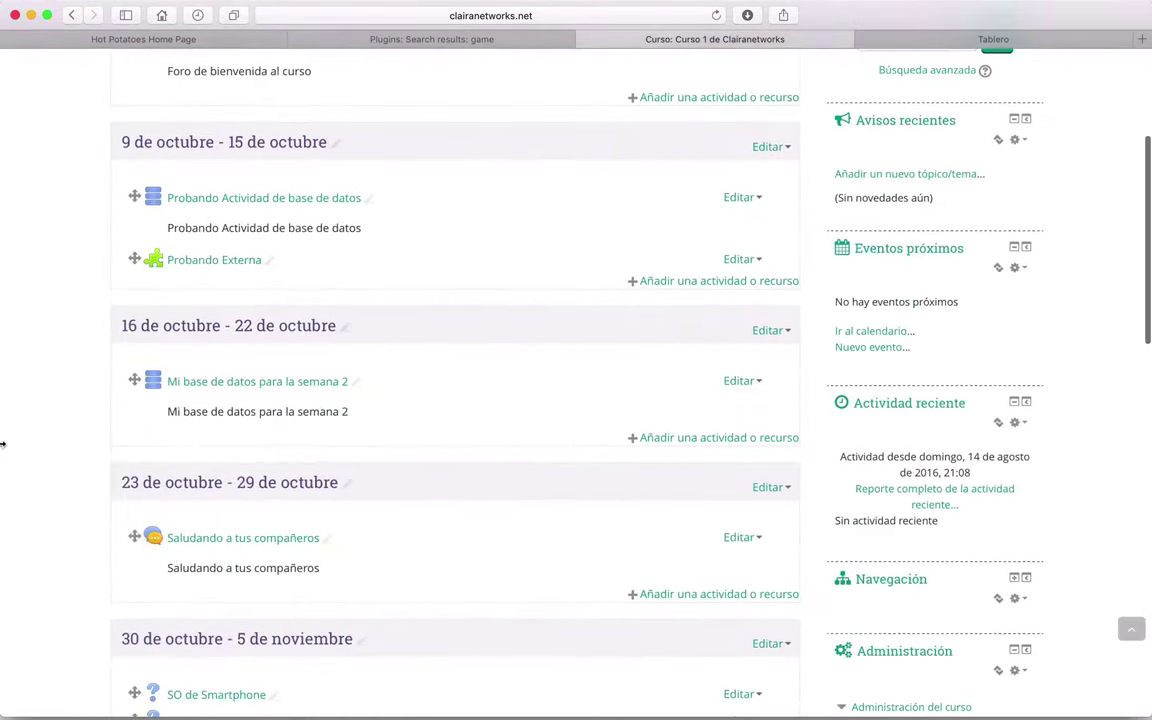
pyautogui.scroll(-5, 49, 465)
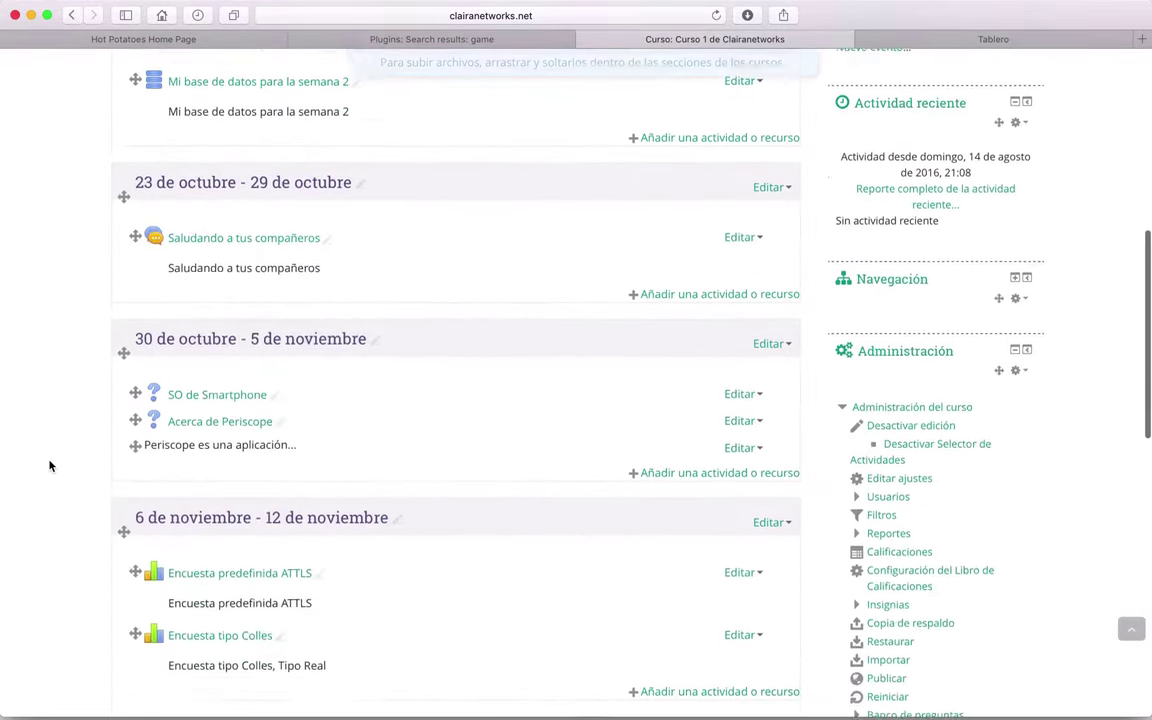
pyautogui.scroll(-4, 49, 465)
pyautogui.scroll(-3, 433, 350)
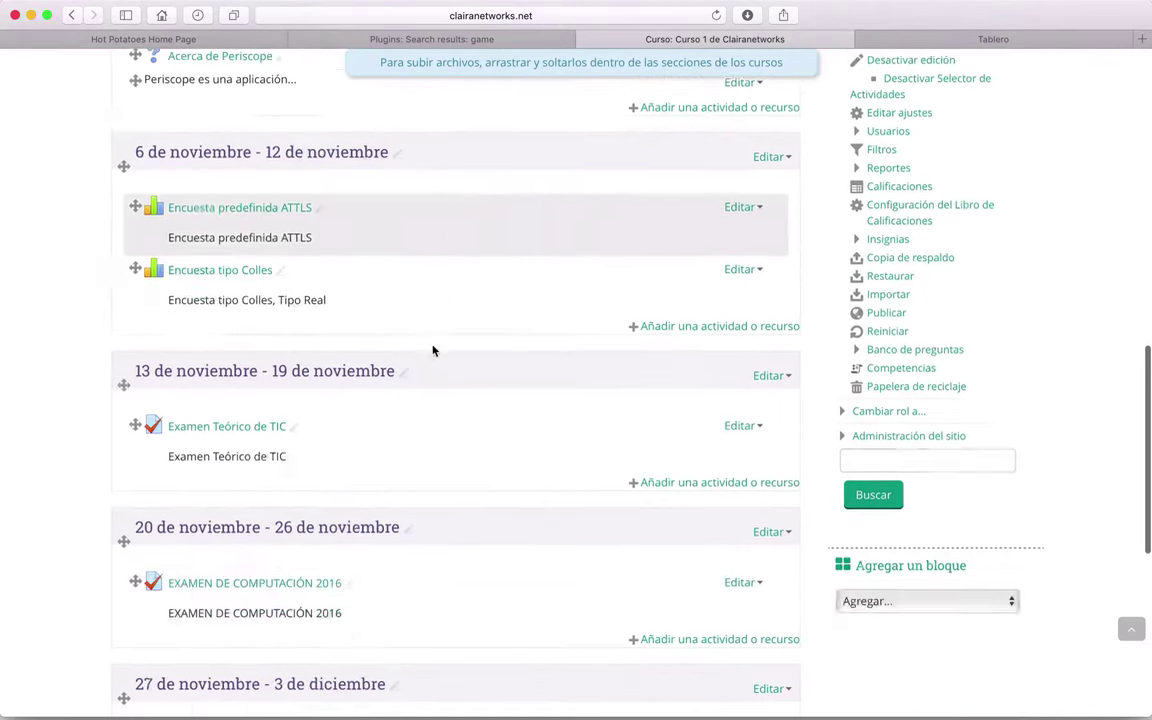
pyautogui.scroll(-8, 433, 350)
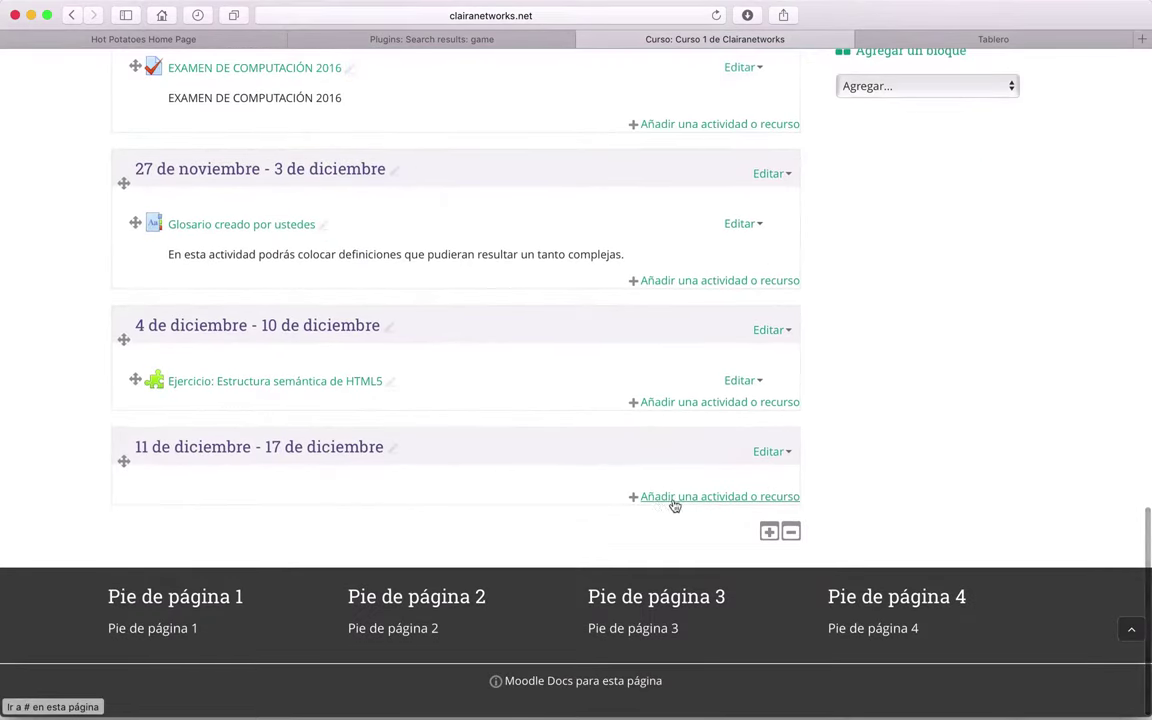
pyautogui.click(733, 497)
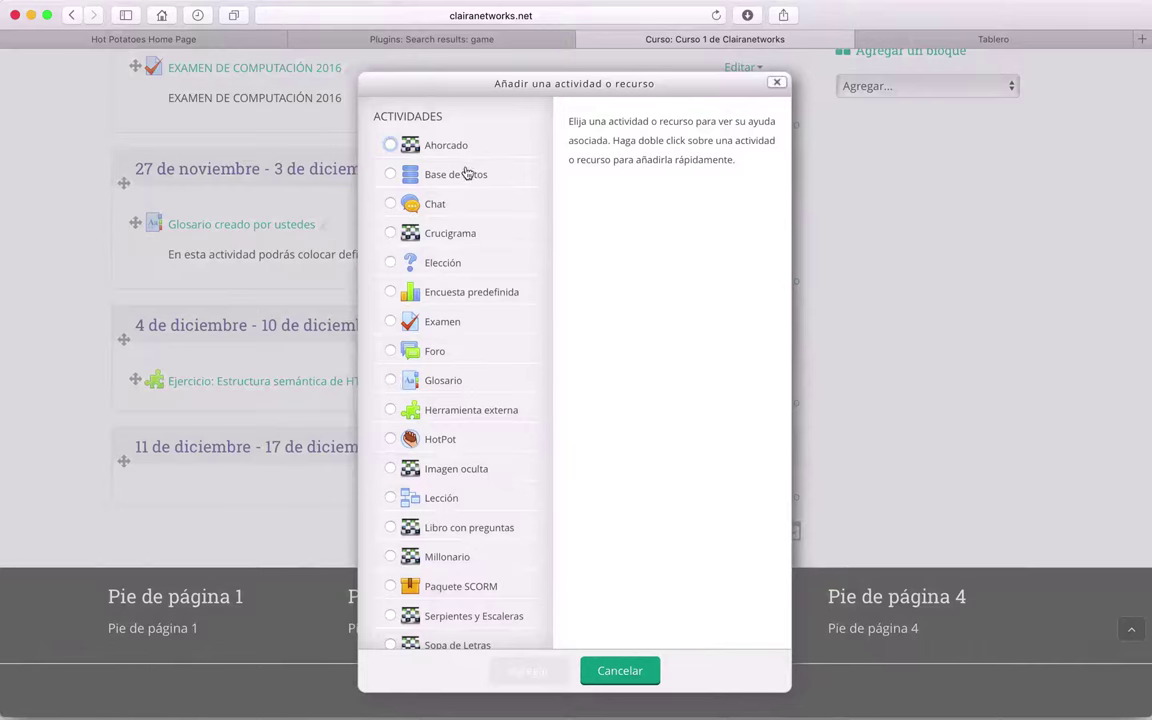
# Step: Look through the available activities and view the descriptions of the Ahorcado, Crucigrama and Imagen oculta games
pyautogui.scroll(-3, 463, 231)
pyautogui.scroll(-8, 463, 231)
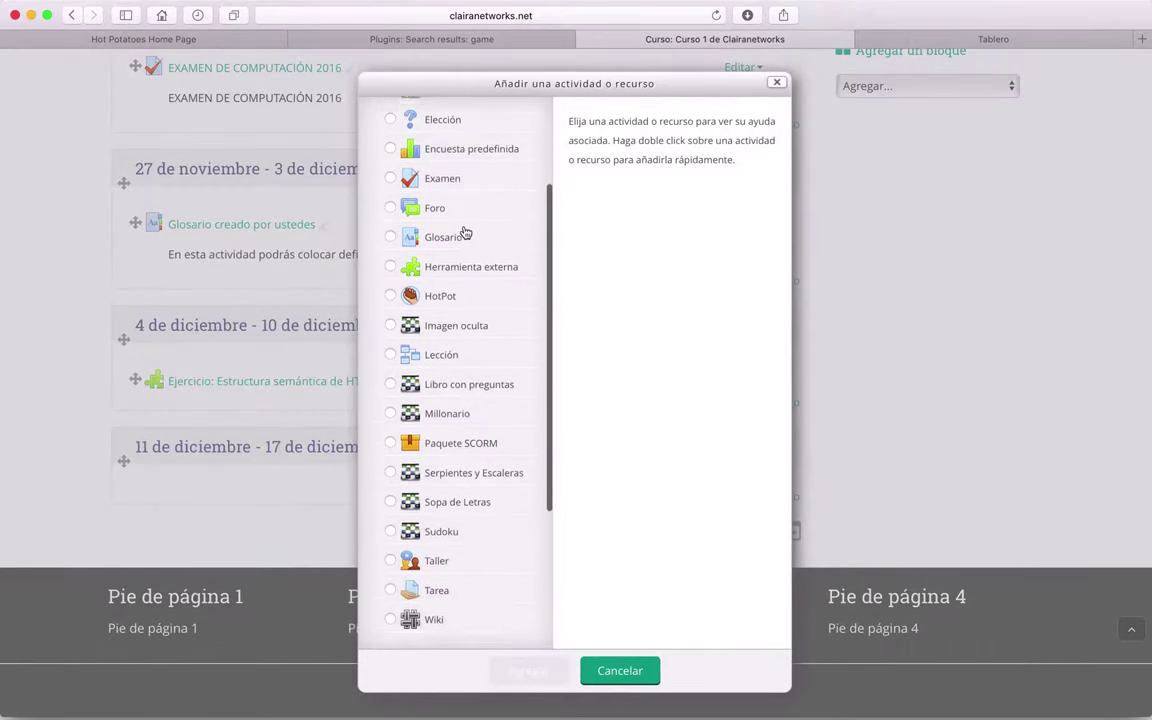
pyautogui.scroll(11, 463, 231)
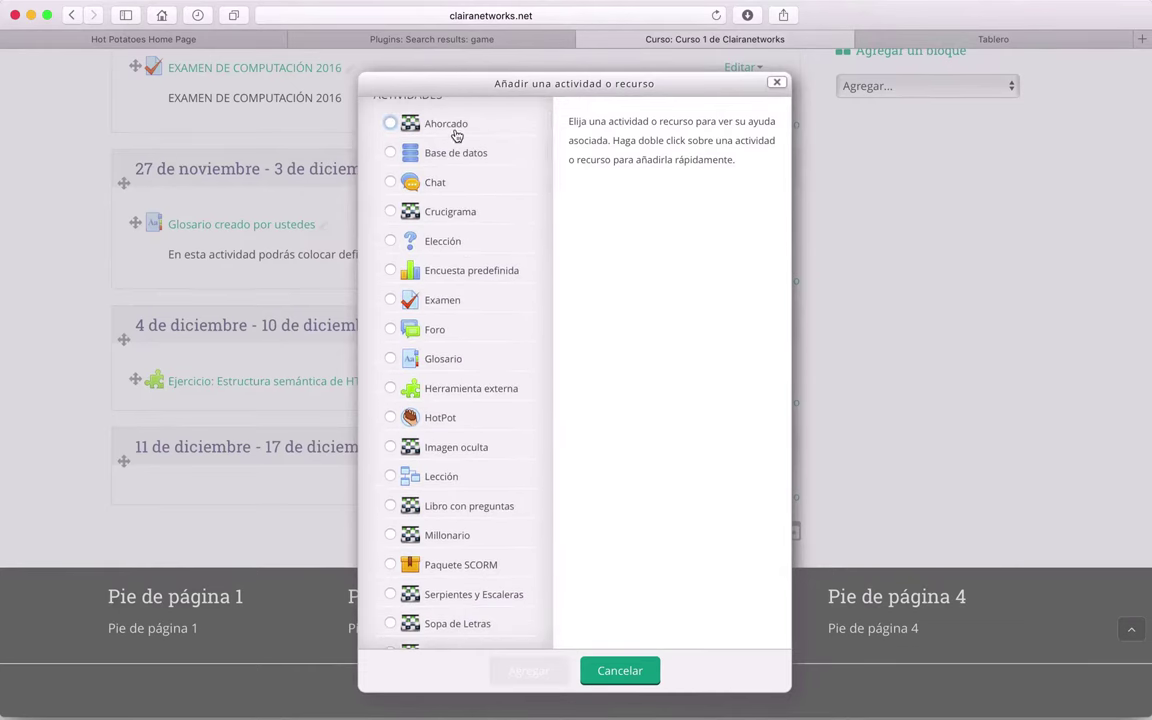
pyautogui.click(452, 124)
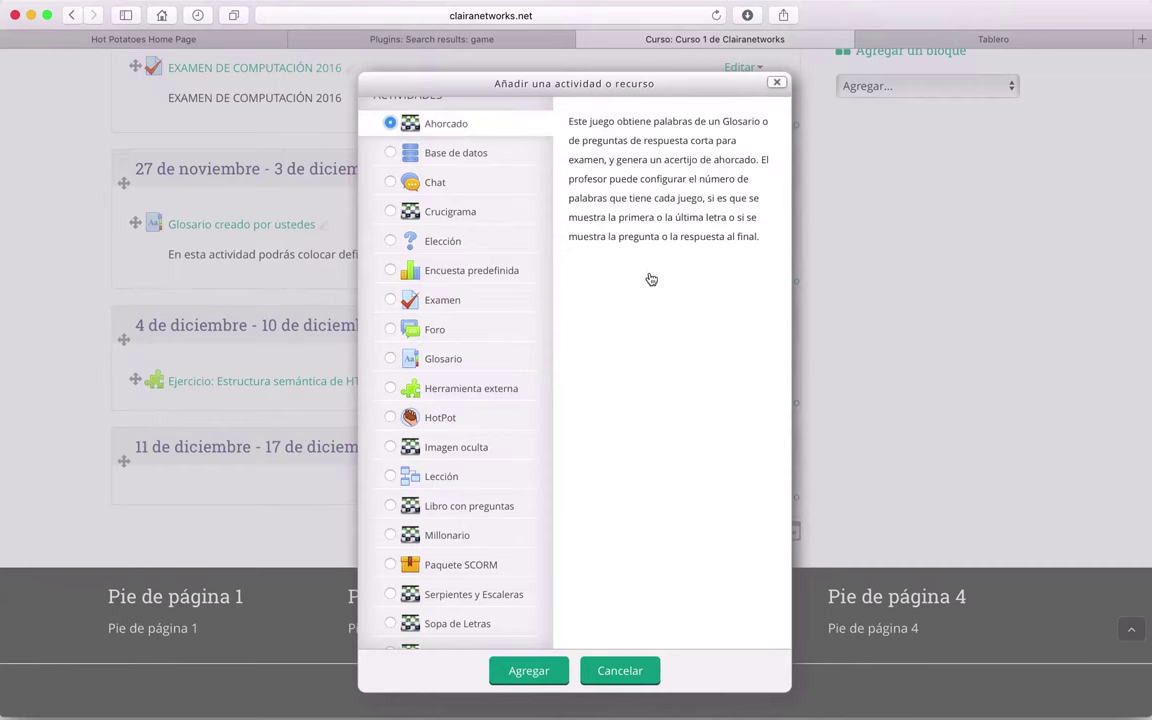
pyautogui.click(467, 213)
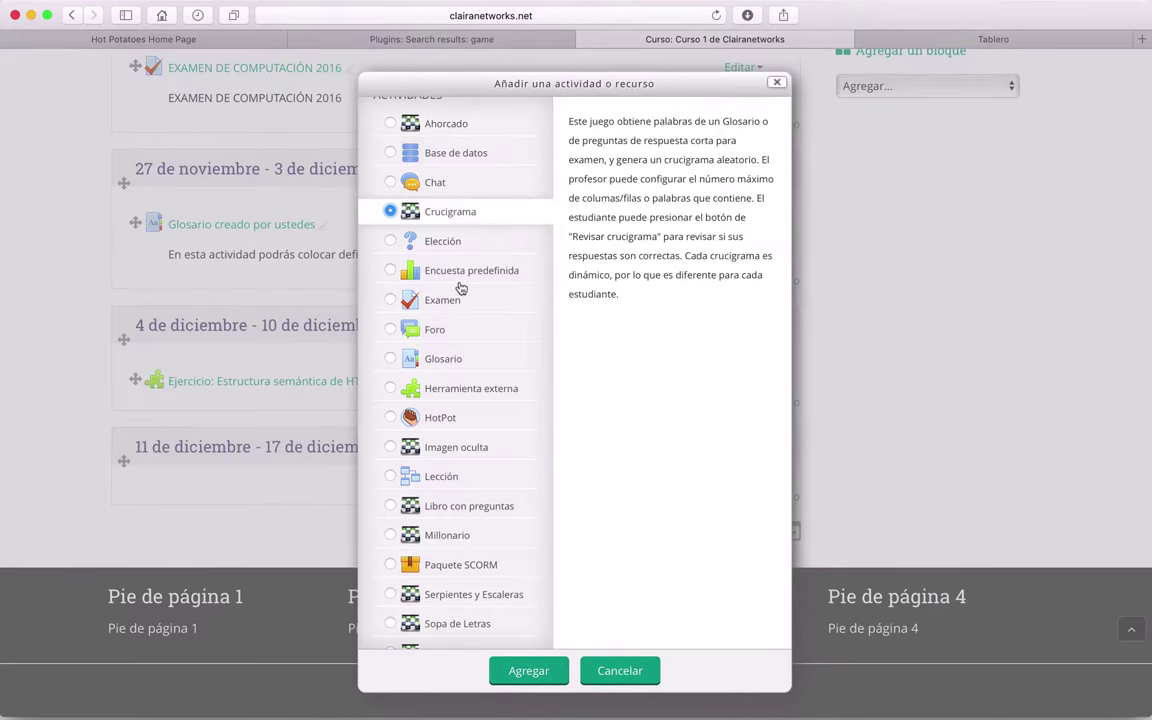
pyautogui.click(471, 455)
# Step: View the descriptions of the Libro con preguntas, Millonario, Serpientes y Escaleras, Sopa de Letras and Sudoku games
pyautogui.scroll(-3, 471, 456)
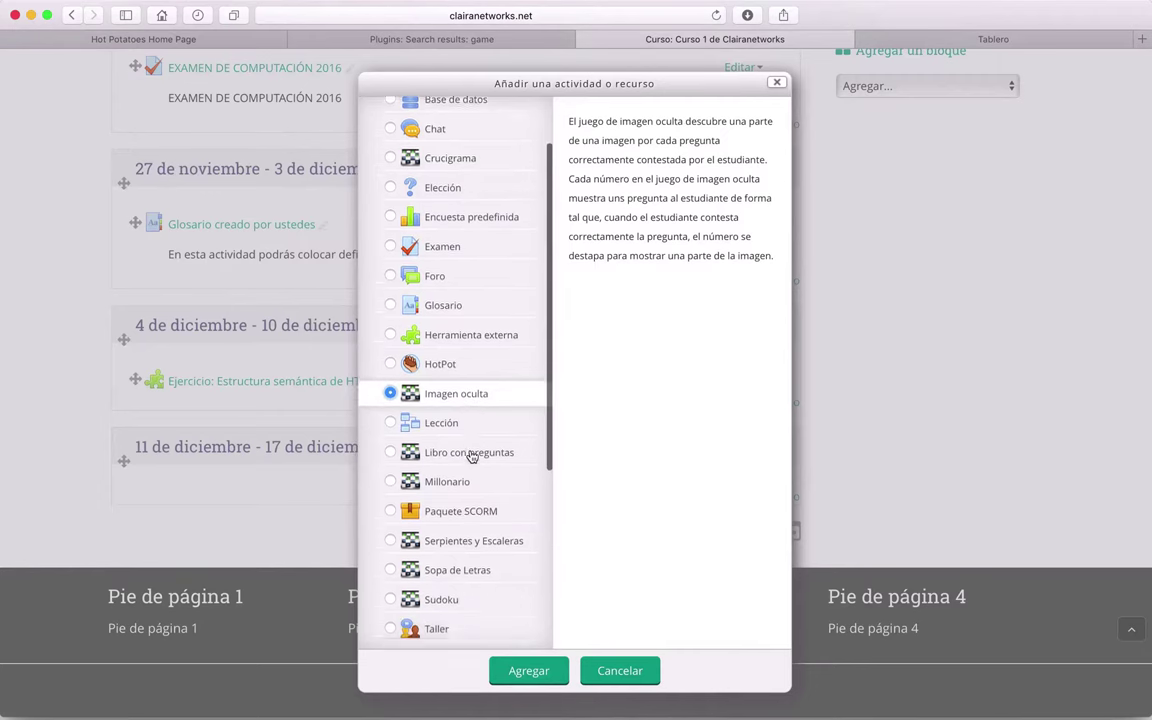
pyautogui.click(458, 367)
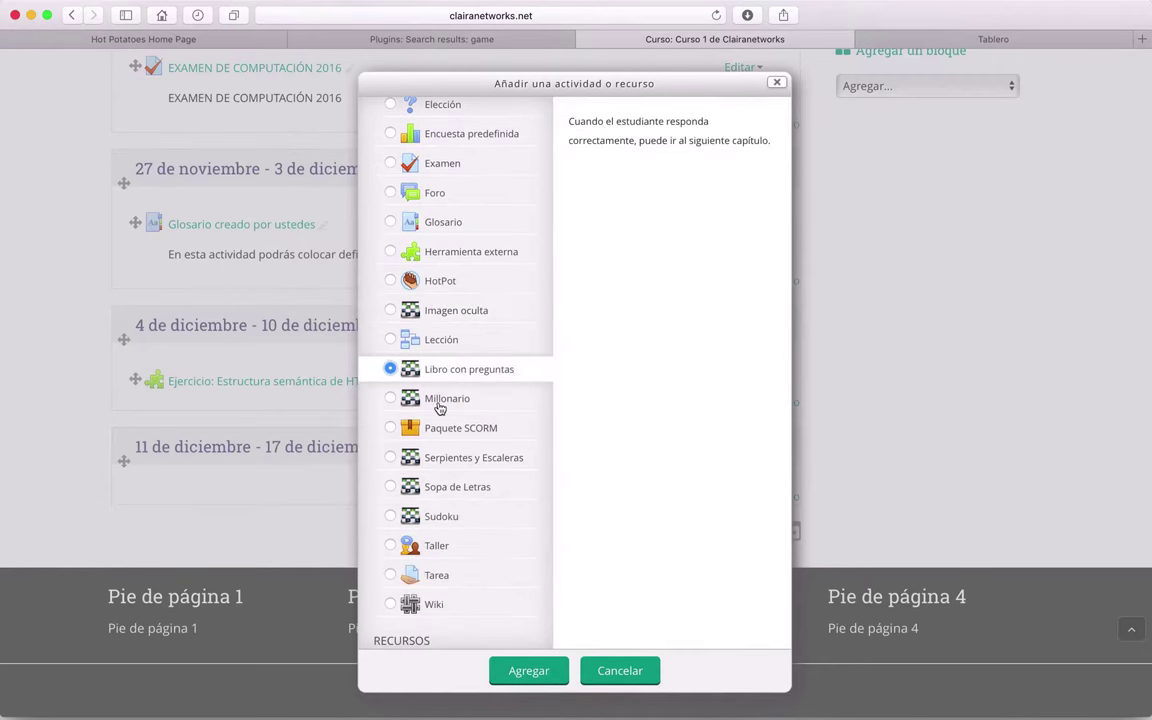
pyautogui.click(439, 406)
pyautogui.scroll(-2, 439, 406)
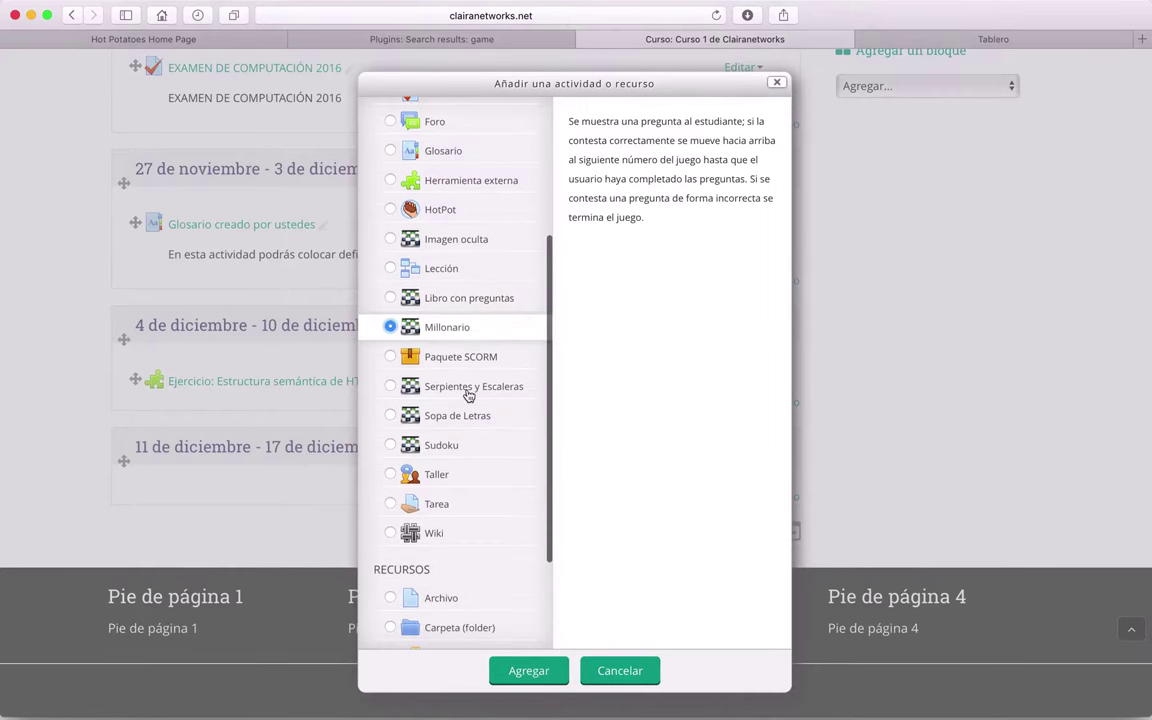
pyautogui.click(468, 393)
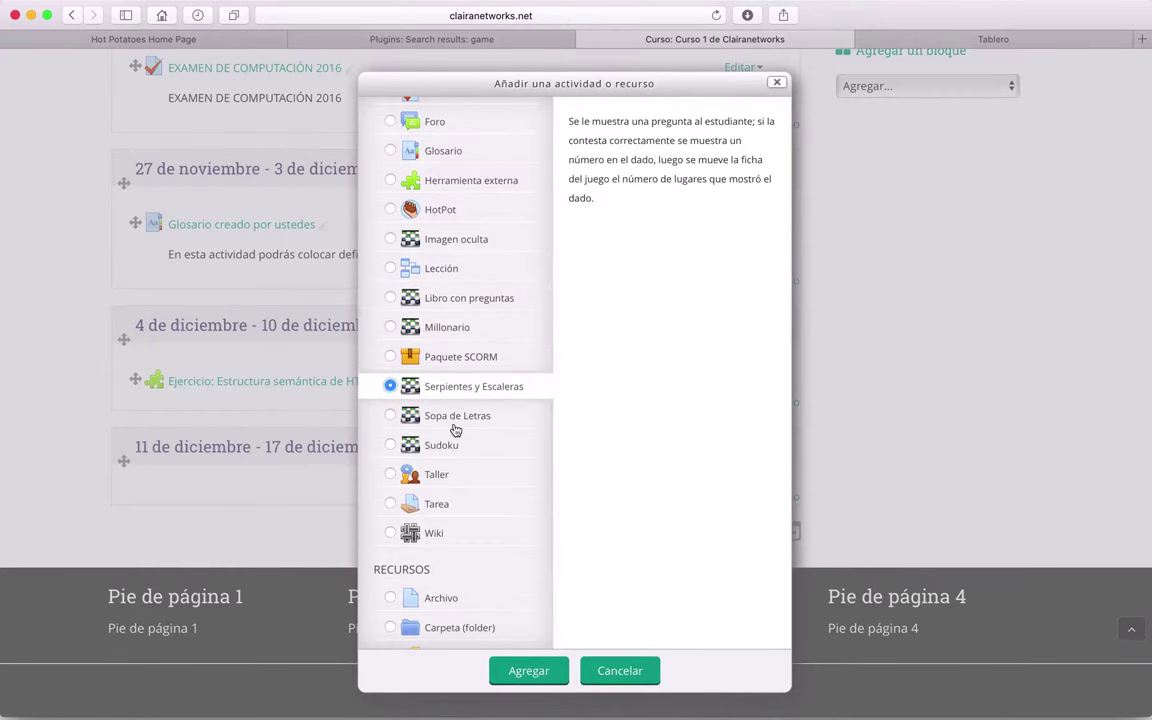
pyautogui.click(463, 421)
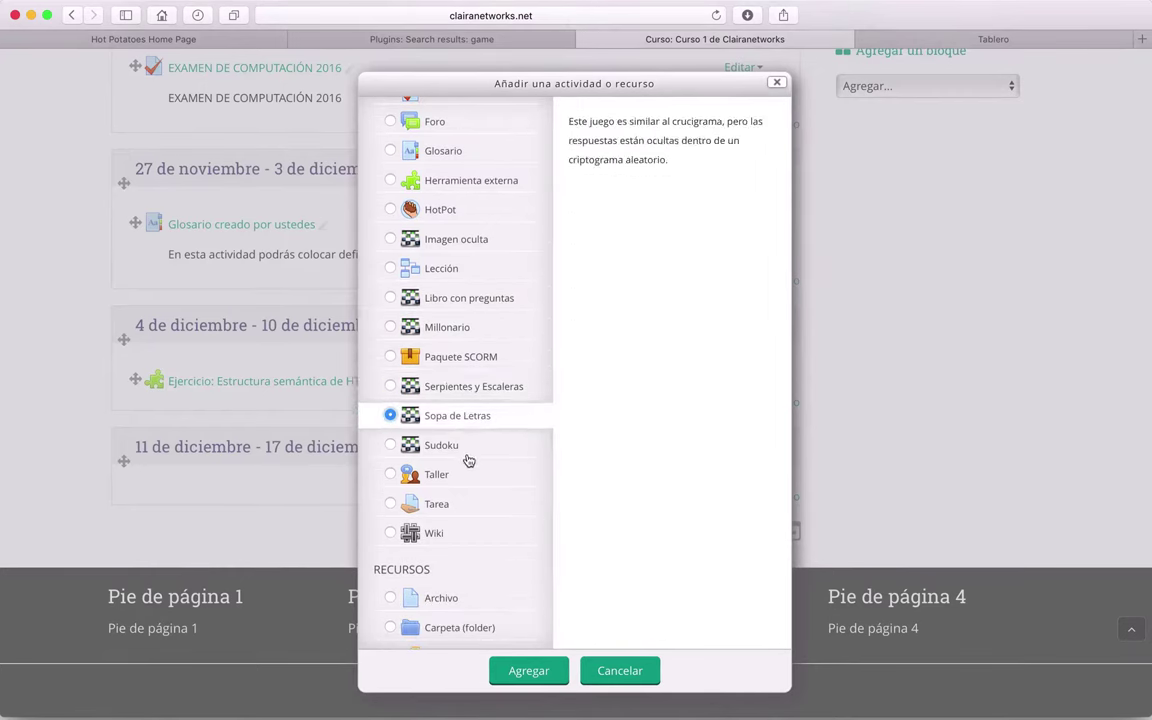
pyautogui.click(447, 451)
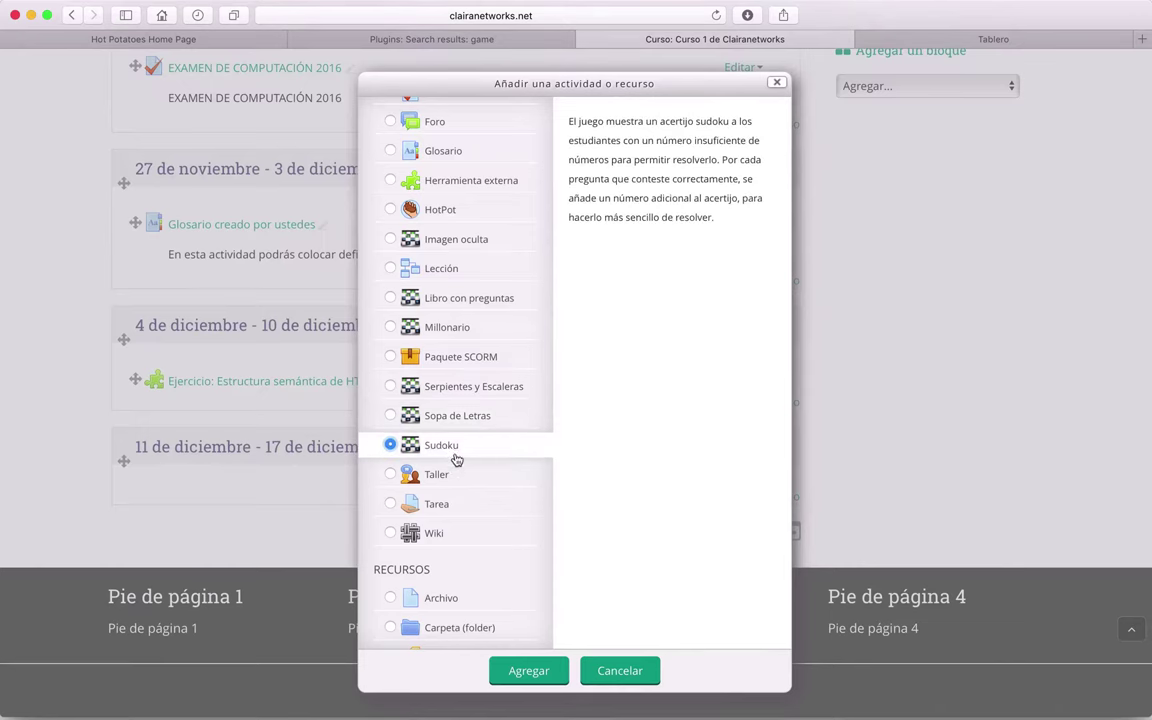
# Step: Review the whole list of activities and resources that can be added to the course, including the new game types
pyautogui.scroll(-5, 474, 470)
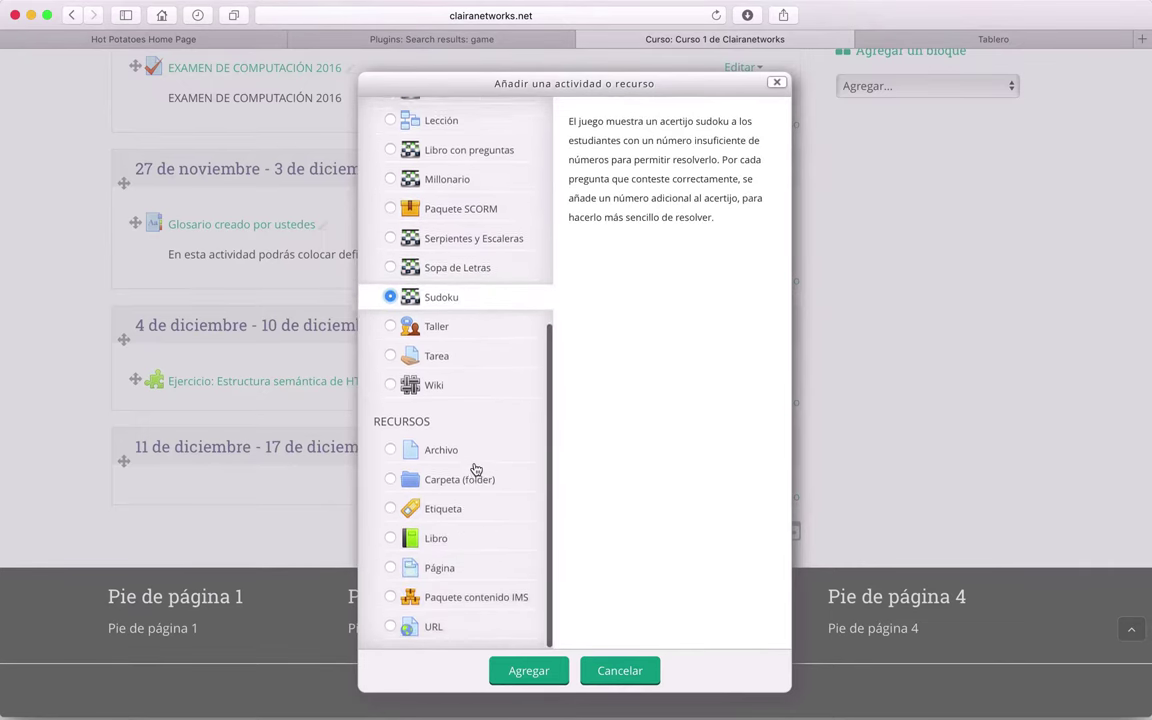
pyautogui.scroll(8, 476, 470)
pyautogui.scroll(-8, 476, 470)
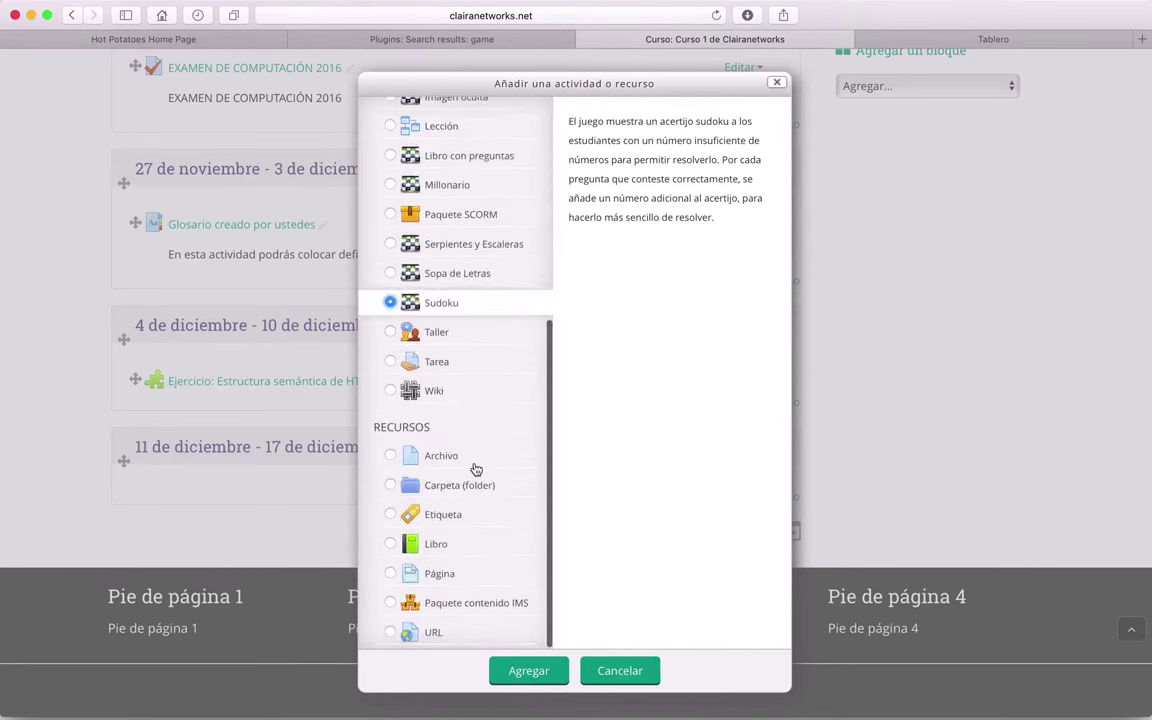
pyautogui.scroll(8, 476, 470)
pyautogui.scroll(-8, 476, 470)
pyautogui.scroll(8, 476, 470)
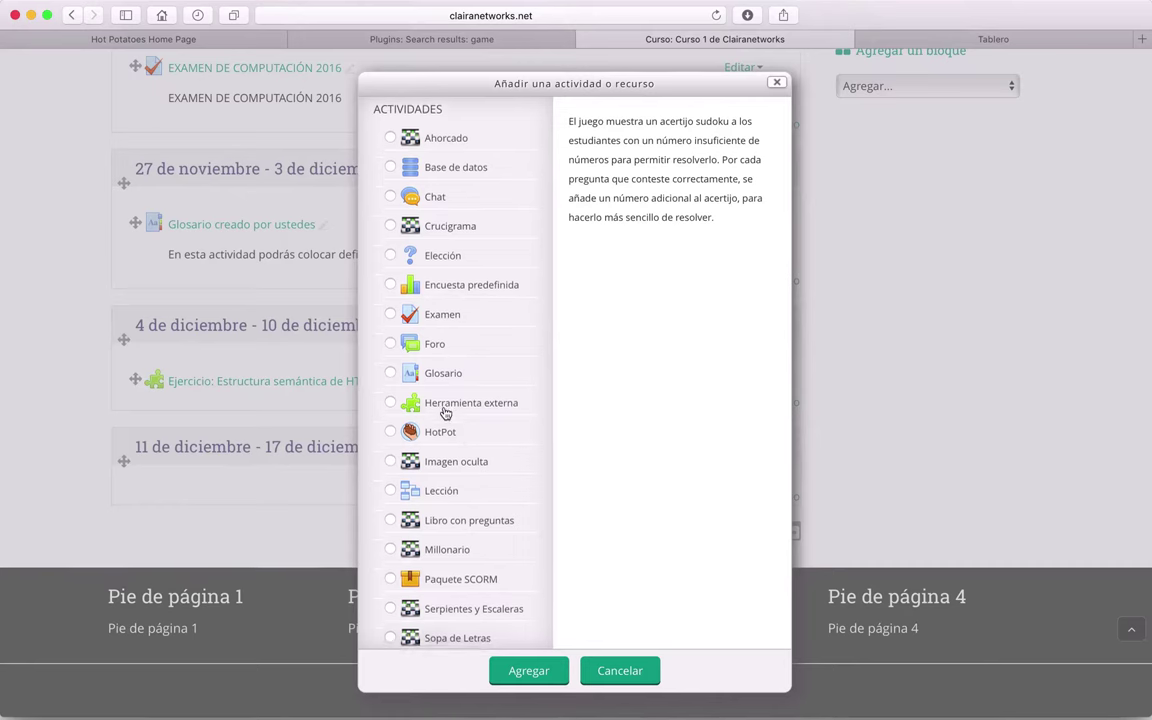
pyautogui.scroll(-3, 445, 400)
pyautogui.scroll(-3, 445, 413)
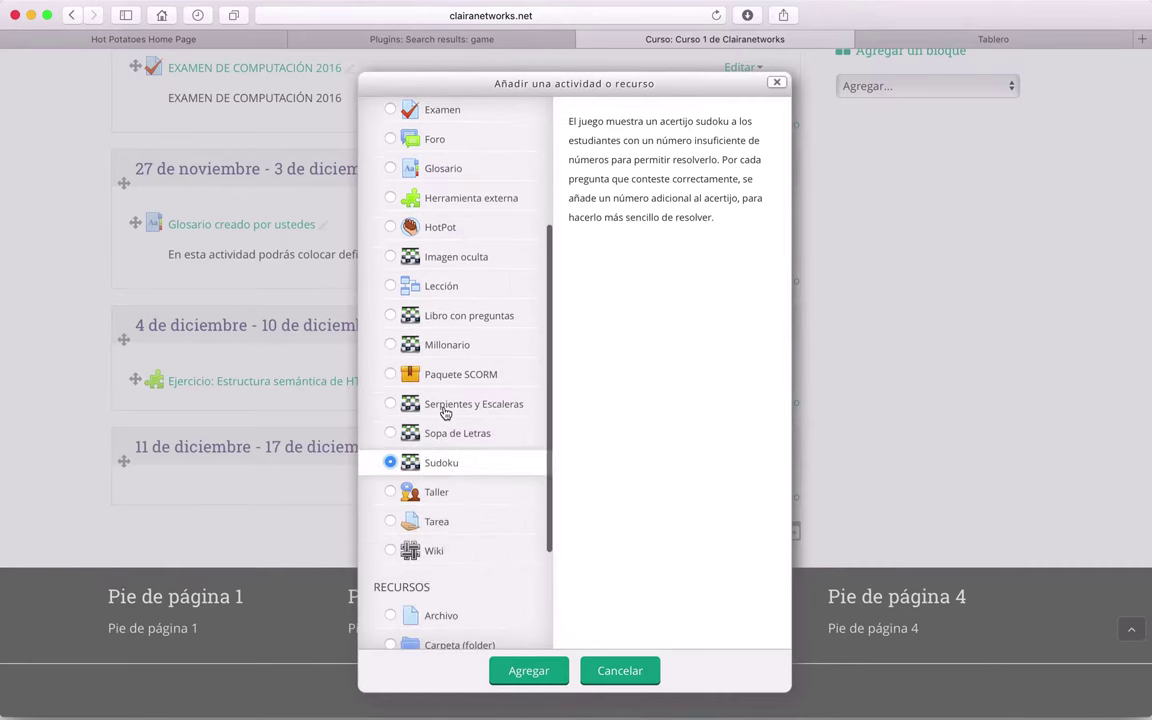
pyautogui.scroll(8, 460, 355)
pyautogui.scroll(-8, 460, 355)
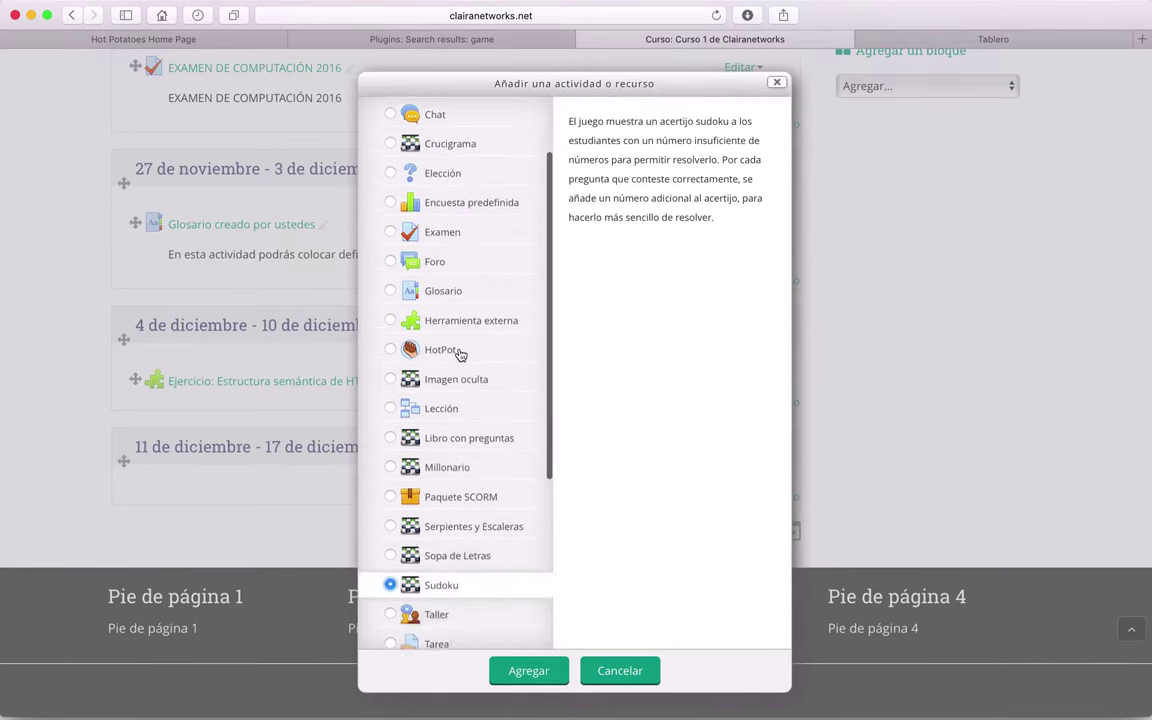
pyautogui.scroll(-5, 460, 355)
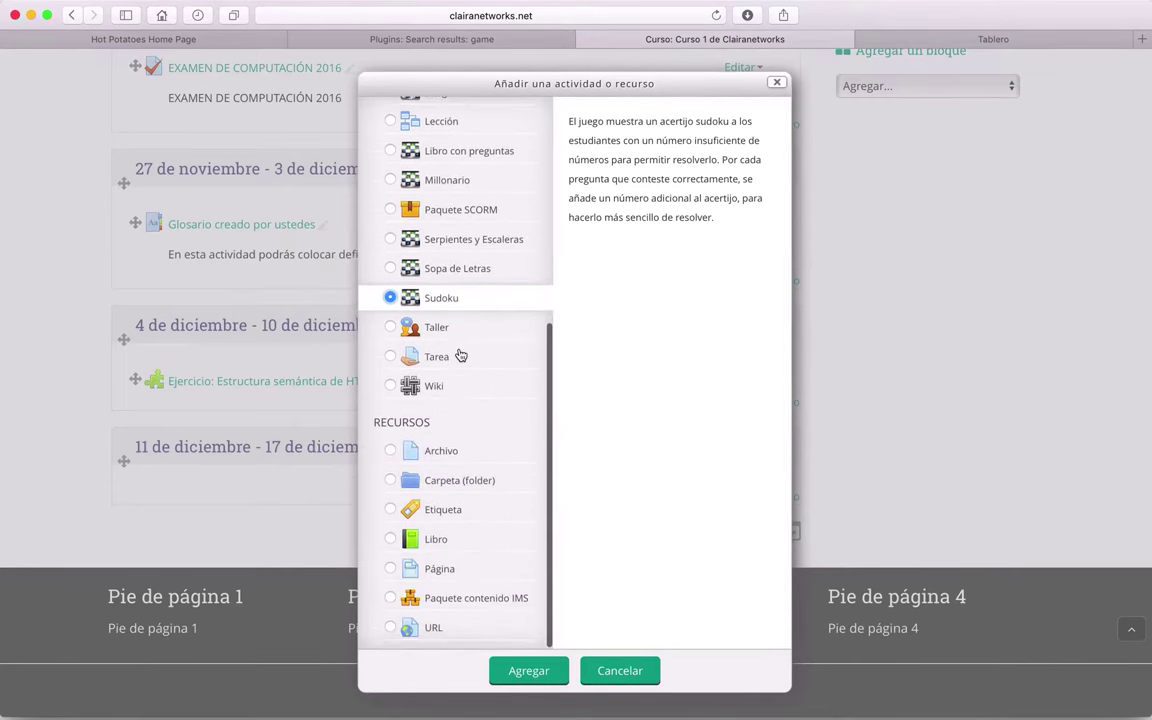
# Step: Choose Imagen oculta as the activity and start adding it to the section 11 de diciembre - 17 de diciembre
pyautogui.scroll(2, 460, 355)
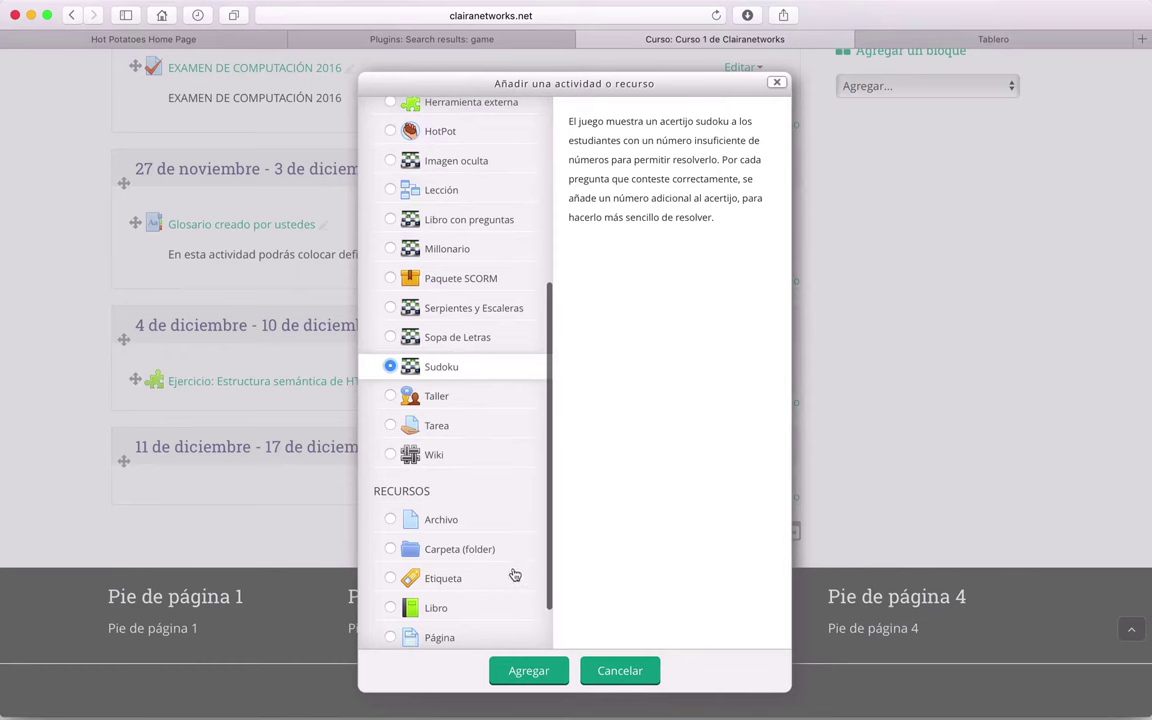
pyautogui.scroll(2, 505, 330)
pyautogui.click(434, 236)
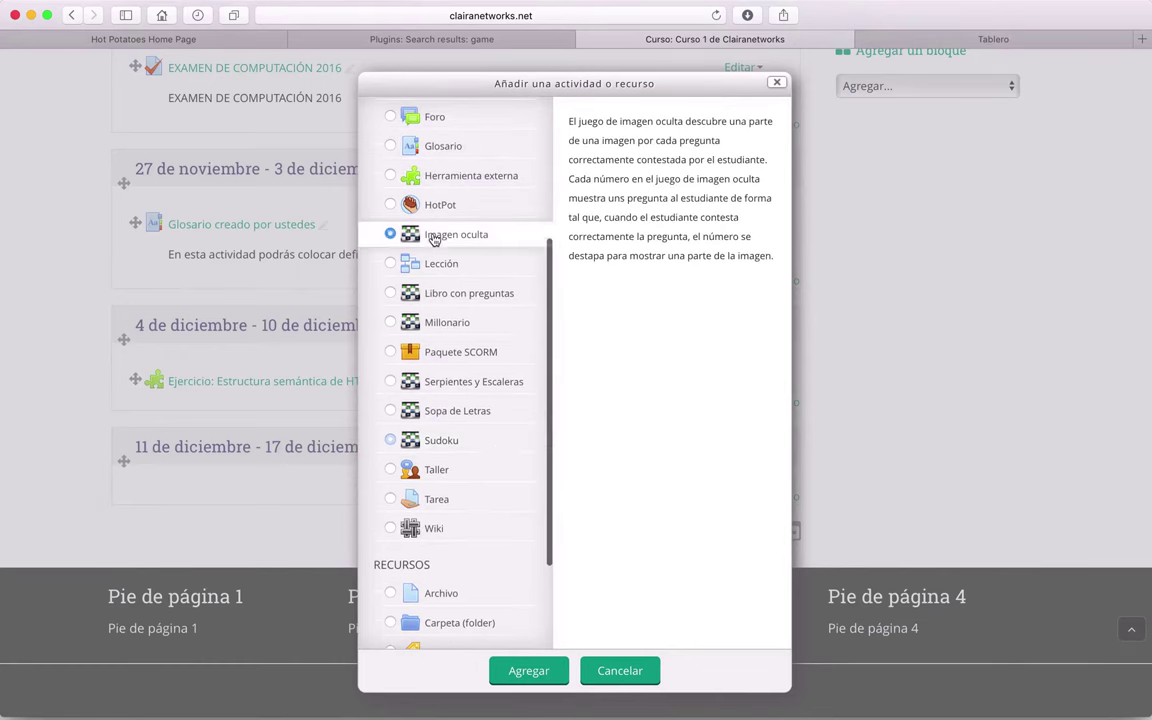
pyautogui.click(527, 671)
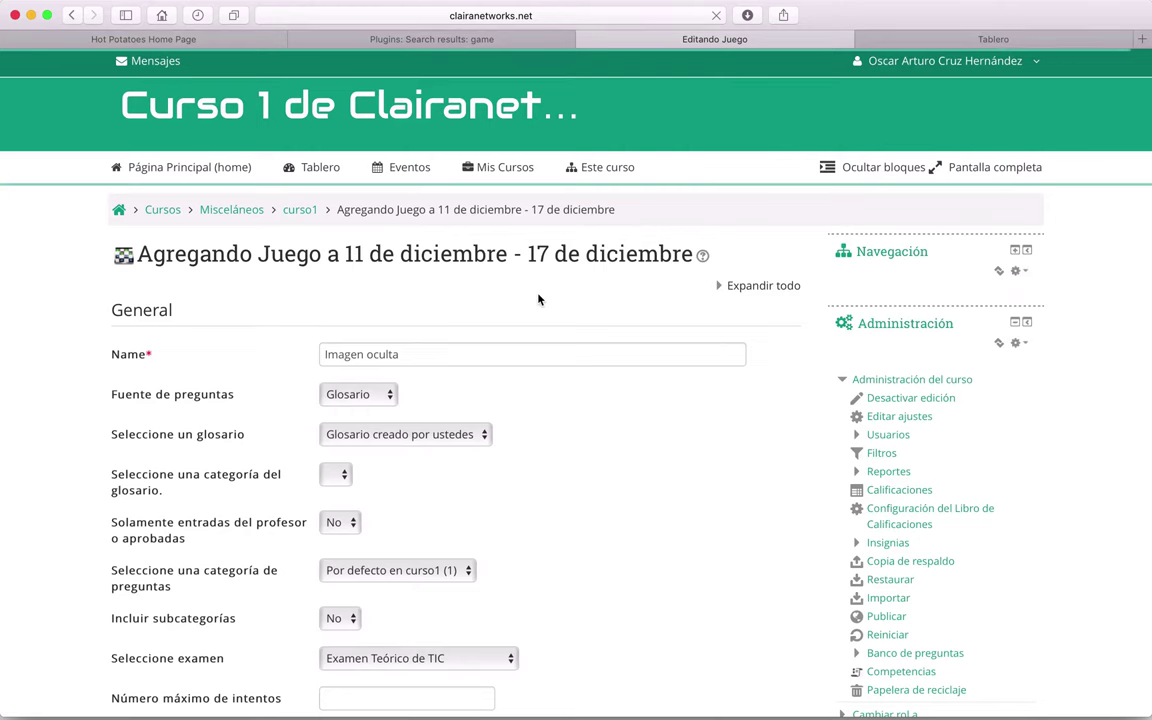
# Step: Look over the Imagen oculta settings form, check the Game entry in the Moodle plugins search results and return to the form
pyautogui.scroll(-10, 538, 299)
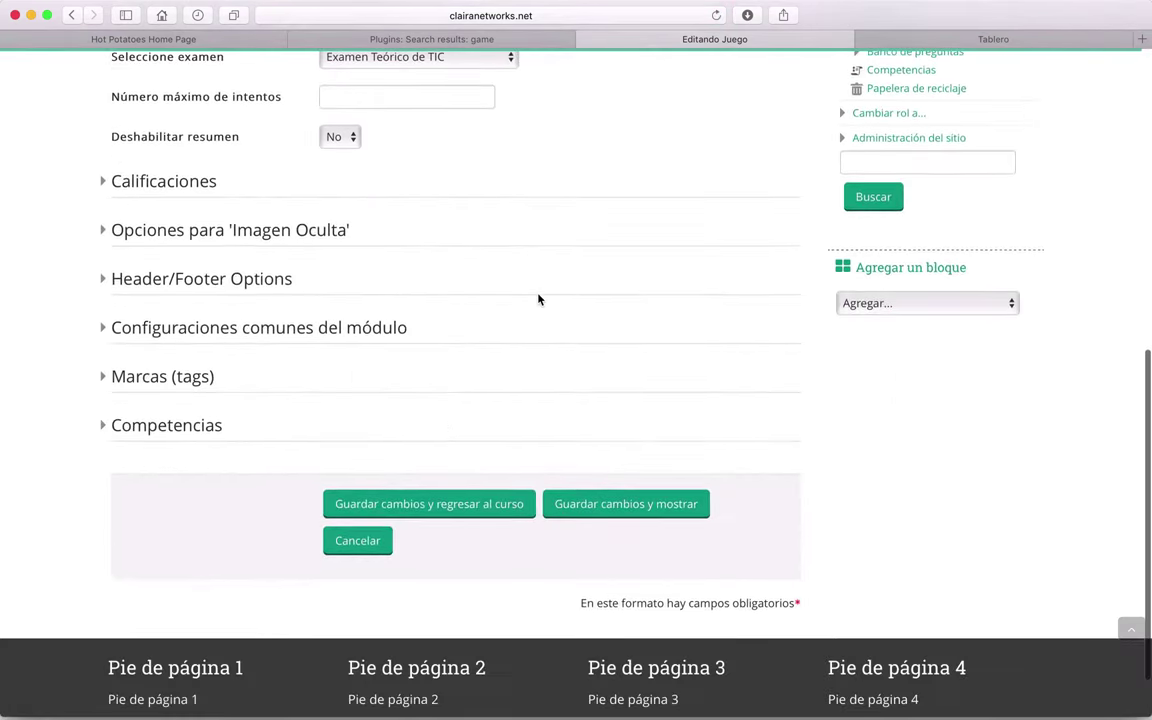
pyautogui.scroll(10, 538, 299)
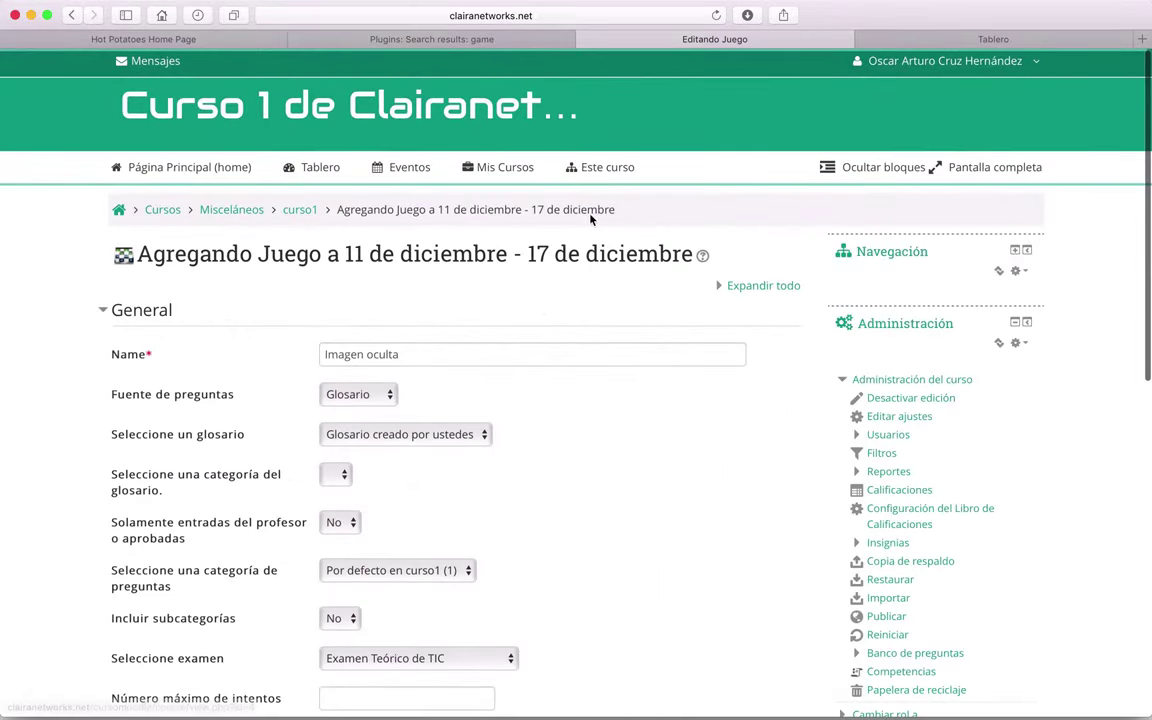
pyautogui.click(421, 38)
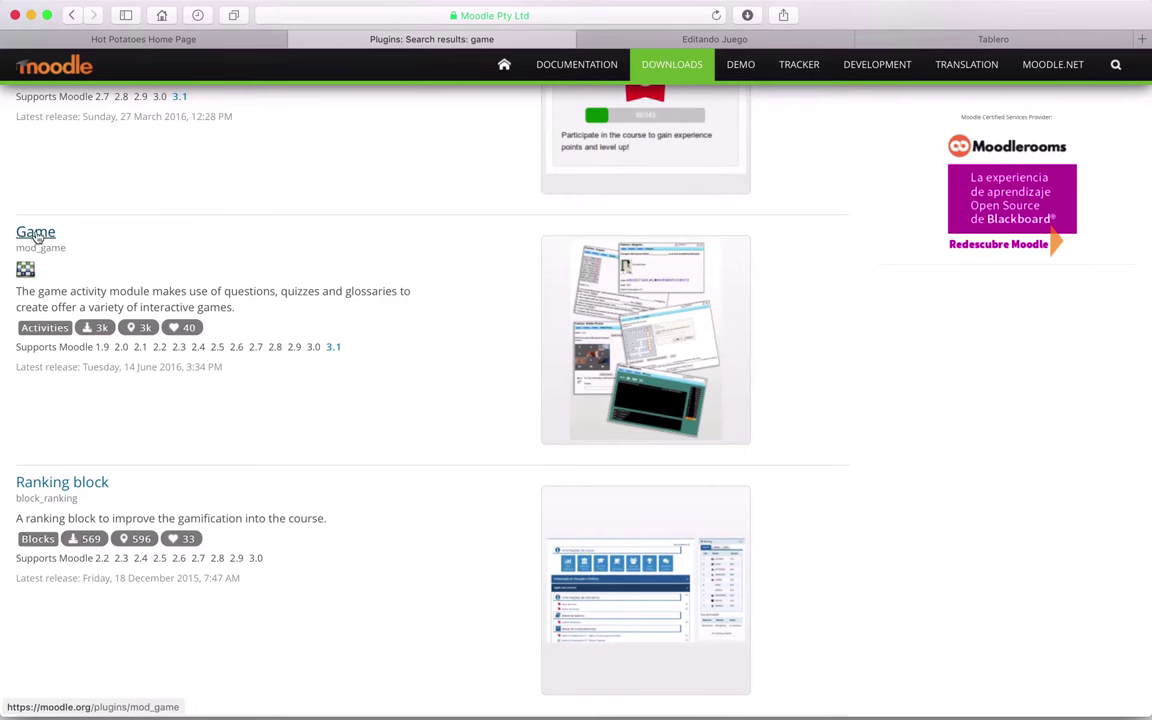
pyautogui.click(690, 40)
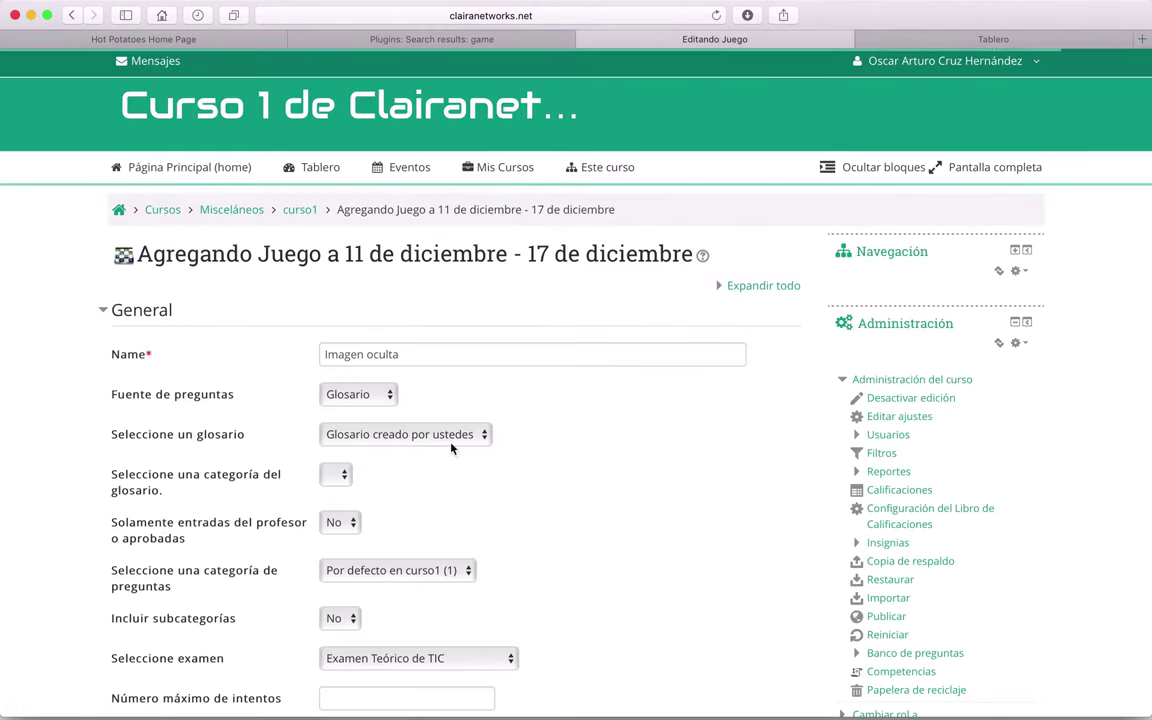
# Step: Leave the Imagen oculta form for the site's Cursos category list, and switch to the open Tablero page
pyautogui.click(164, 216)
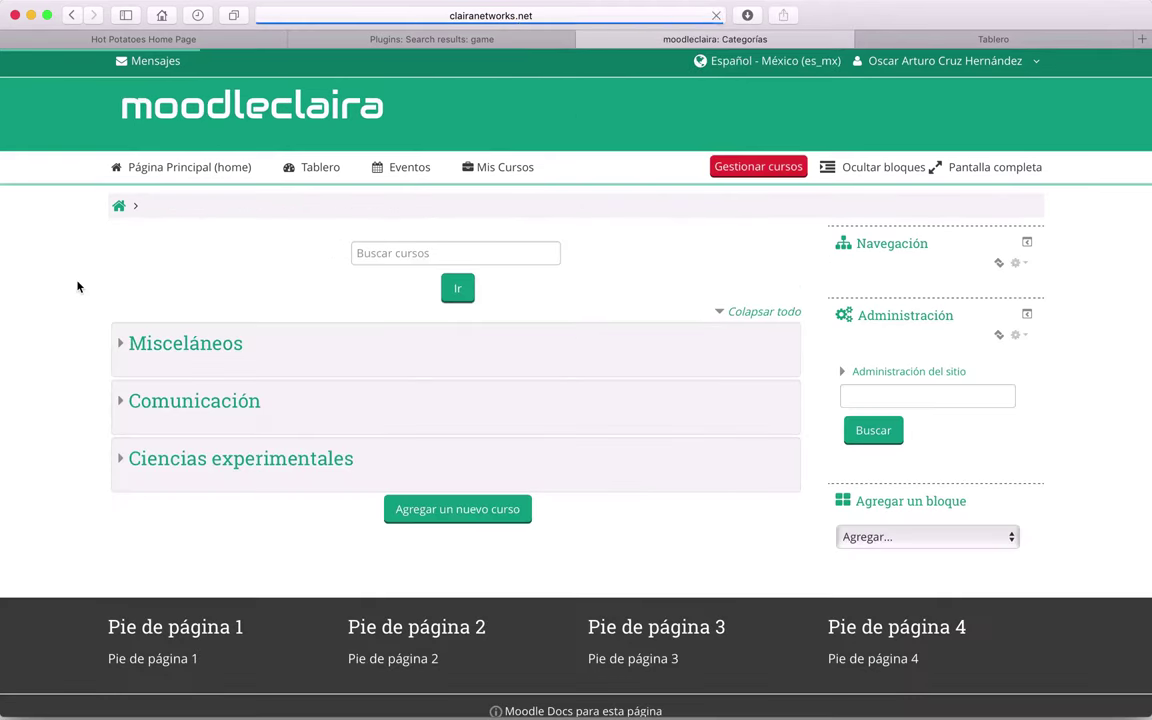
pyautogui.scroll(-2, 77, 287)
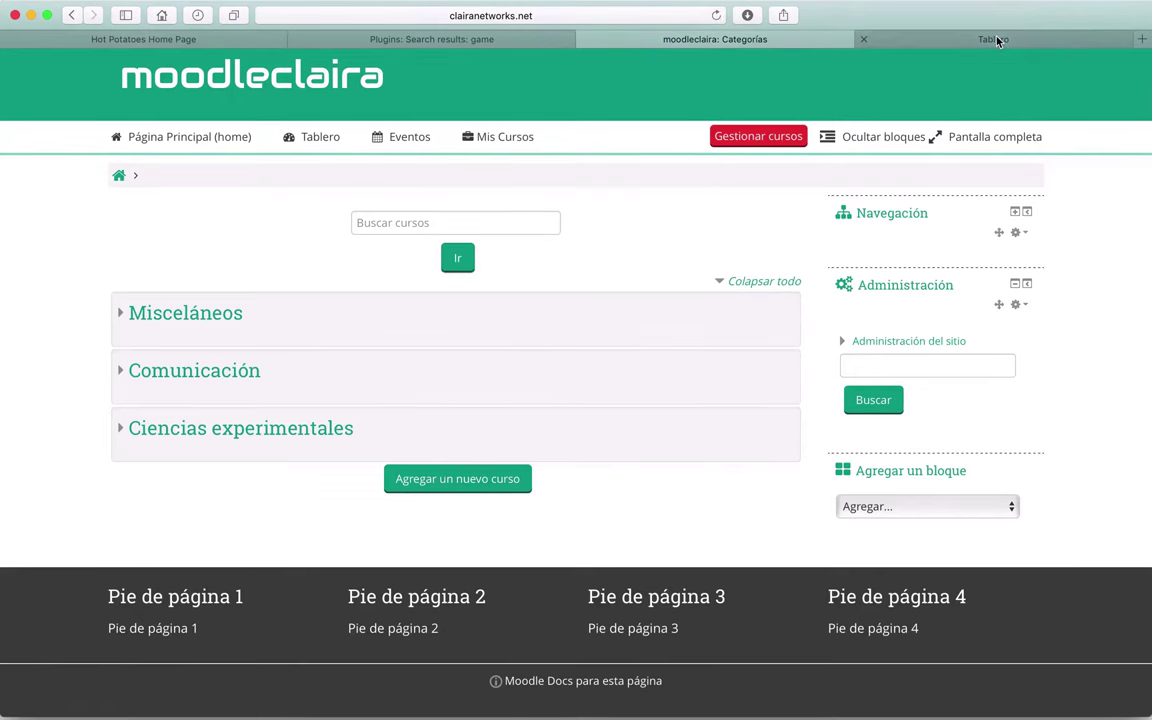
pyautogui.click(896, 36)
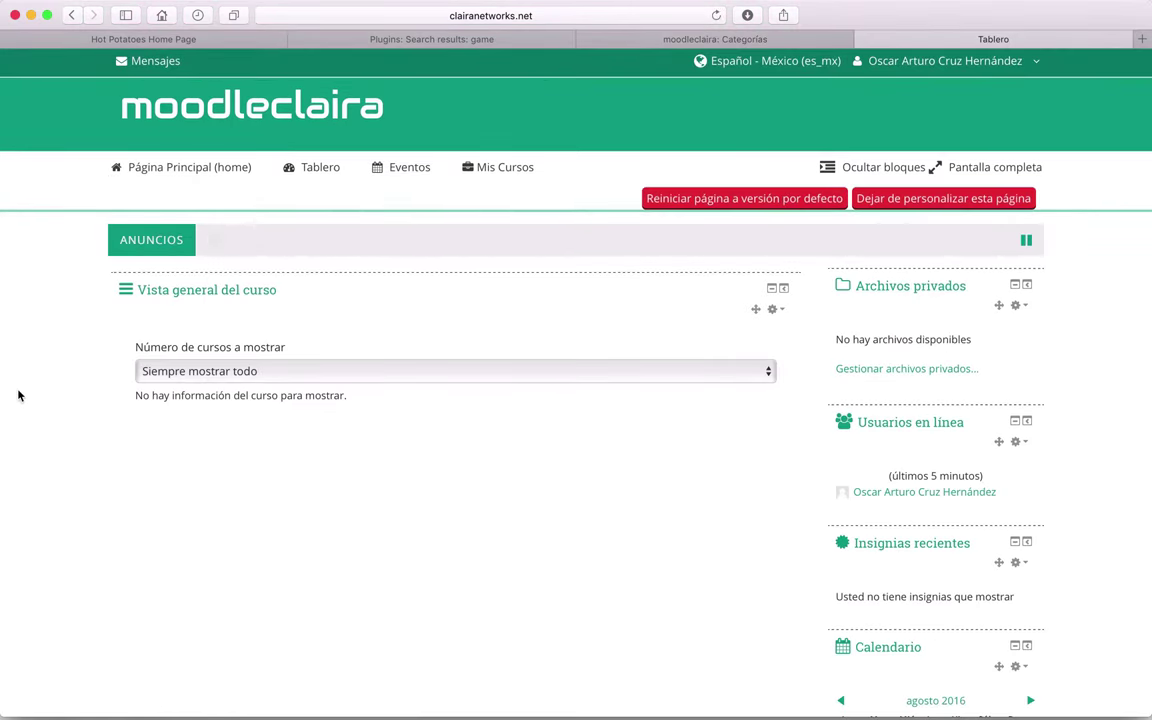
# Step: Look over the Tablero page, from the course overview to the calendar, upcoming events and Administración blocks
pyautogui.scroll(-5, 18, 396)
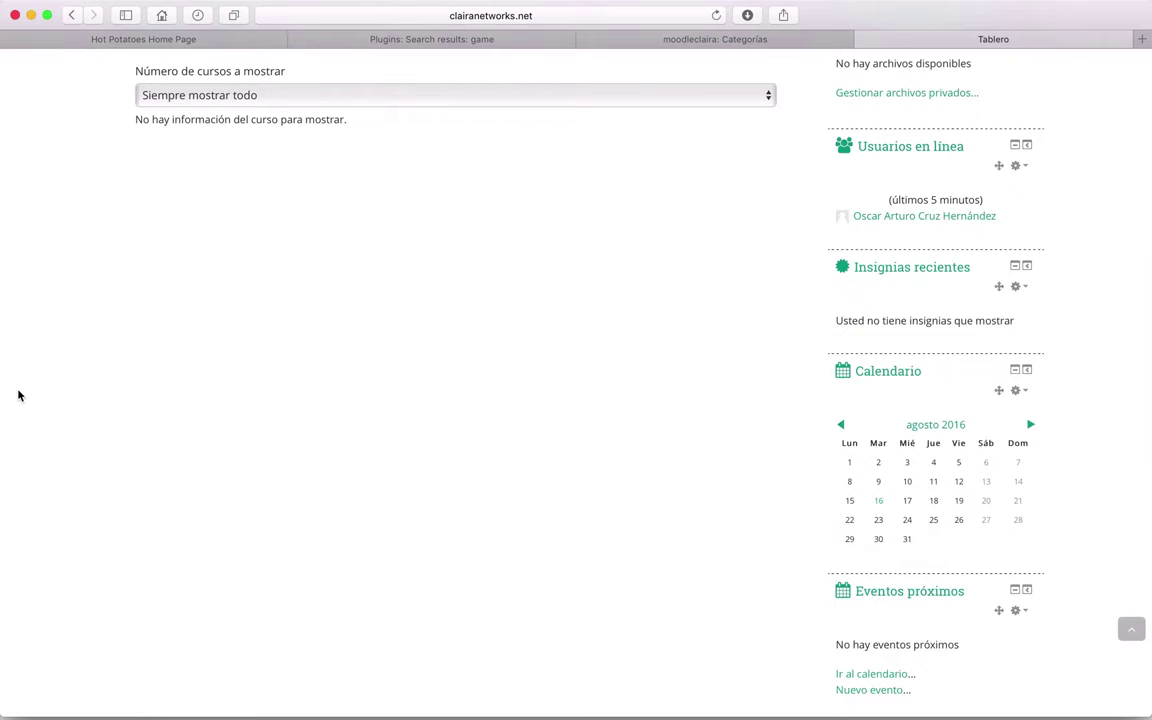
pyautogui.scroll(5, 18, 396)
pyautogui.scroll(-4, 18, 396)
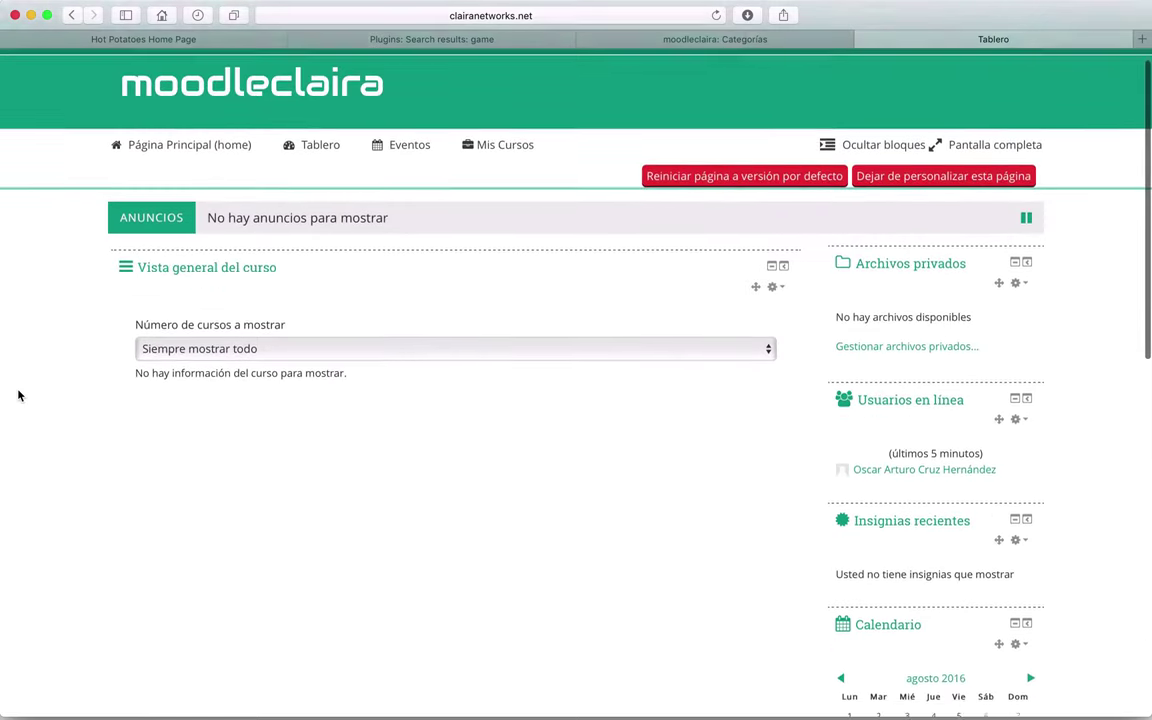
pyautogui.scroll(-8, 18, 396)
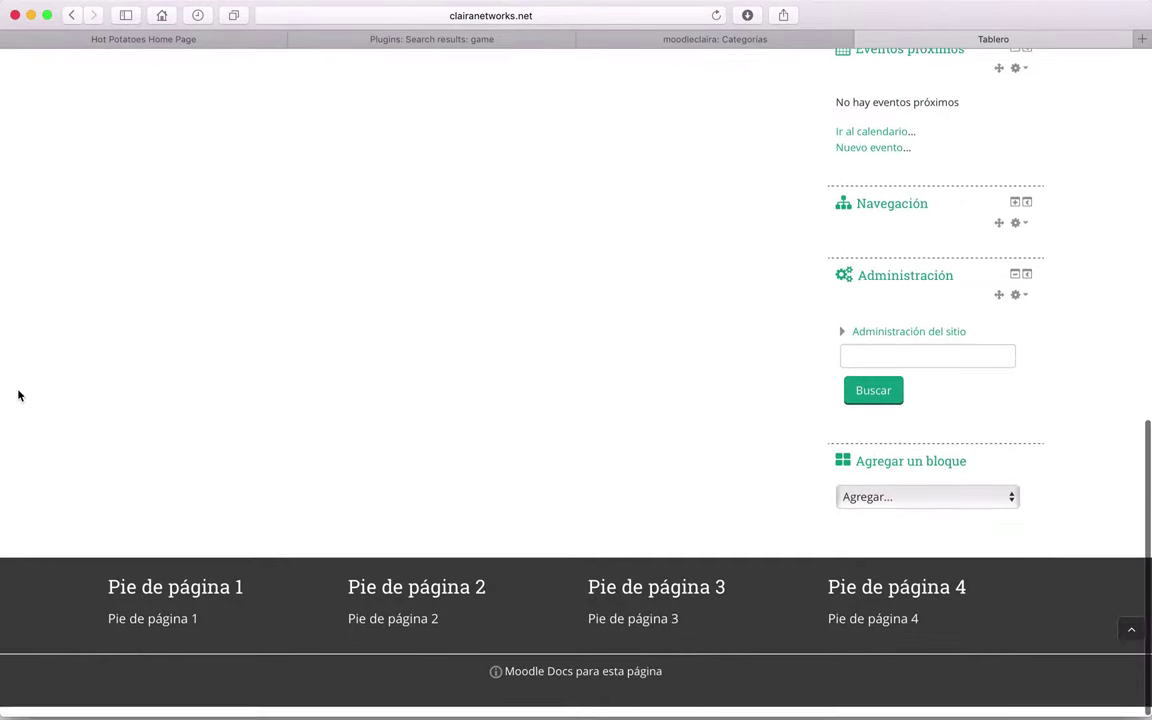
pyautogui.scroll(10, 18, 396)
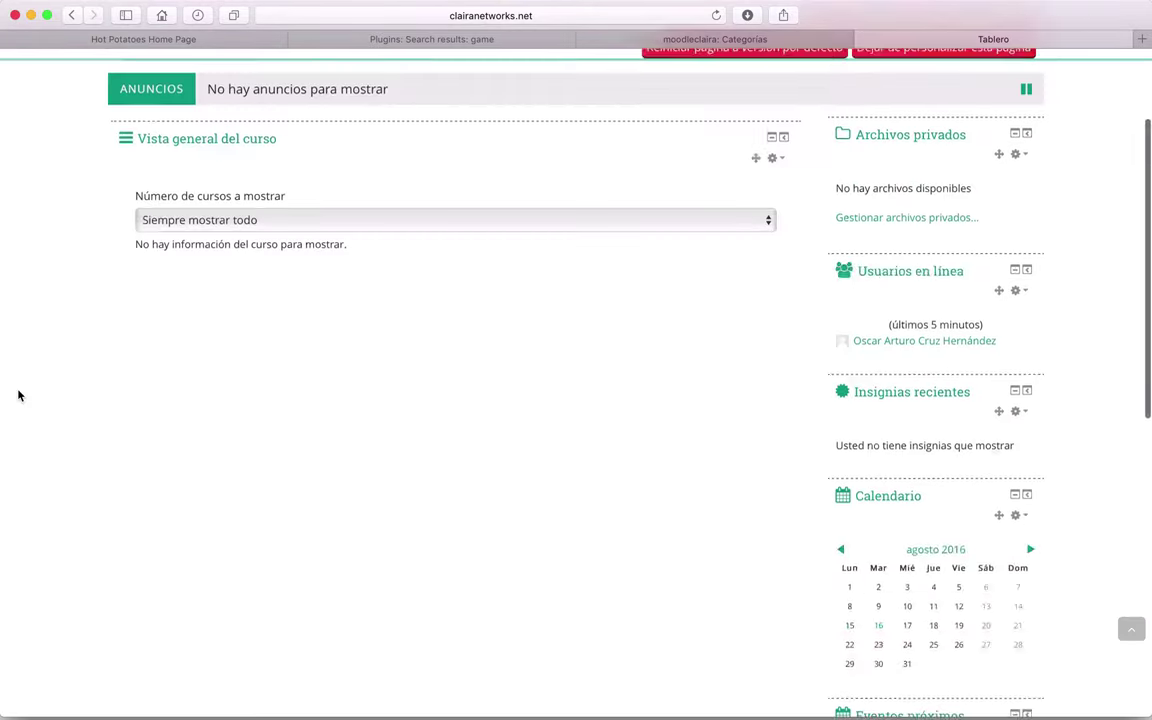
pyautogui.scroll(-10, 18, 396)
pyautogui.scroll(10, 18, 396)
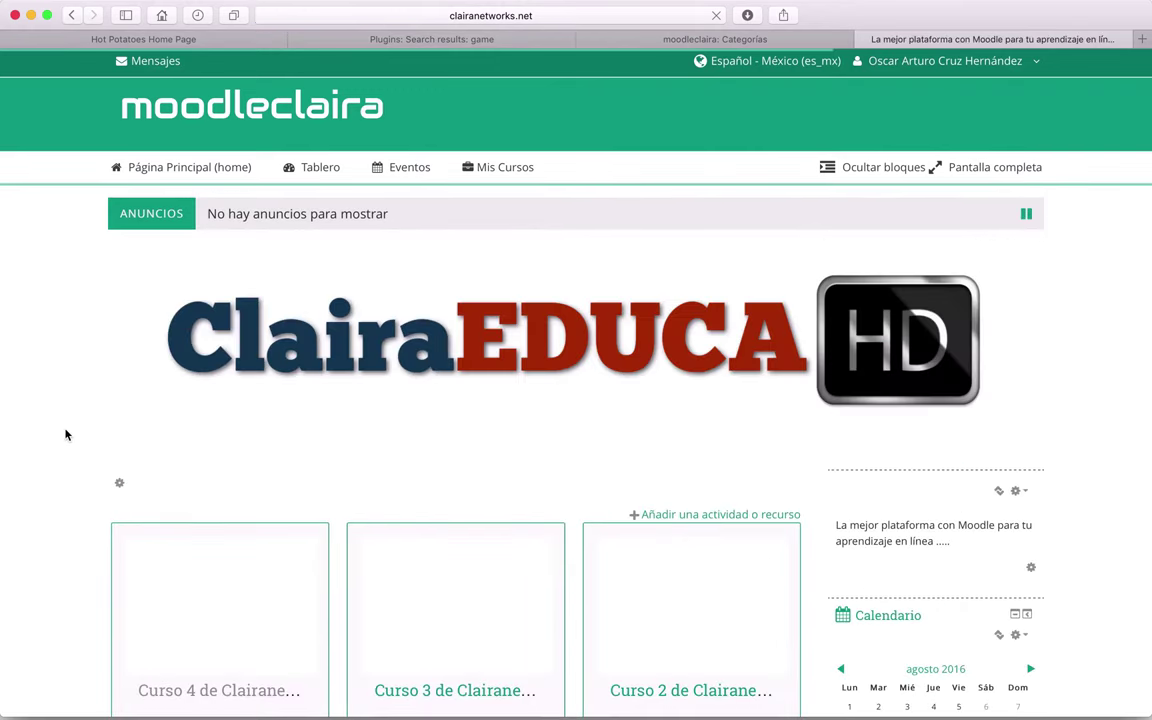
# Step: Examine the site's home page, including the course cards, side blocks and course categories
pyautogui.scroll(-6, 72, 517)
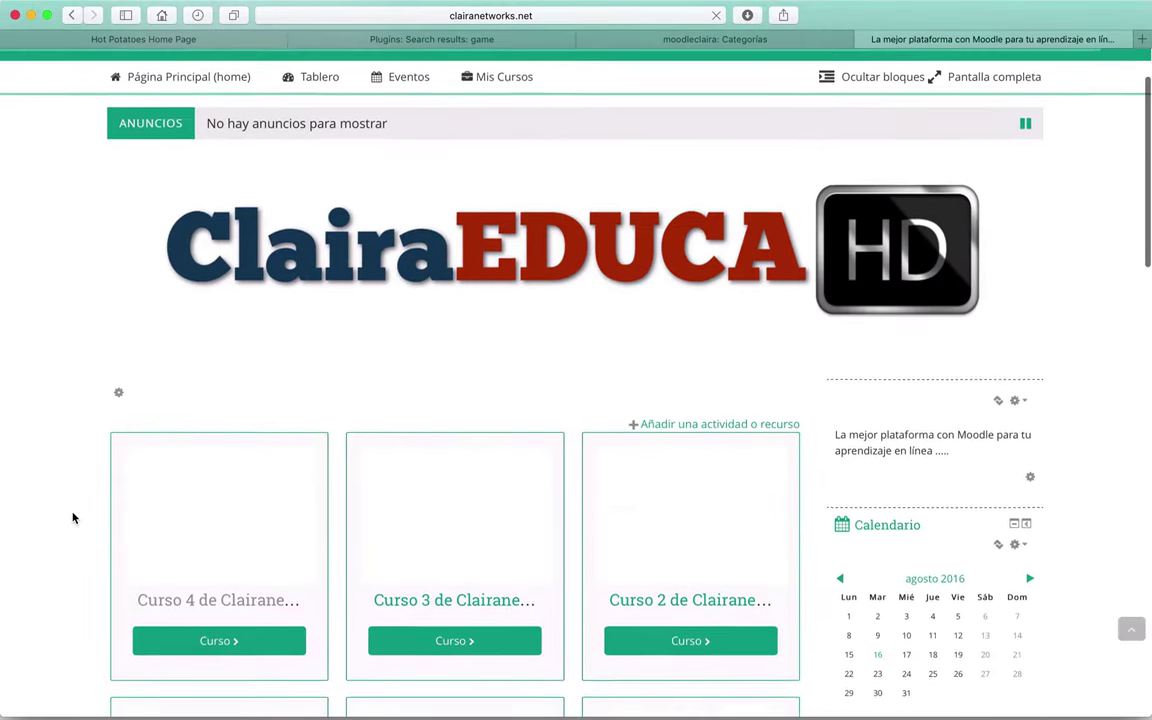
pyautogui.scroll(-12, 72, 517)
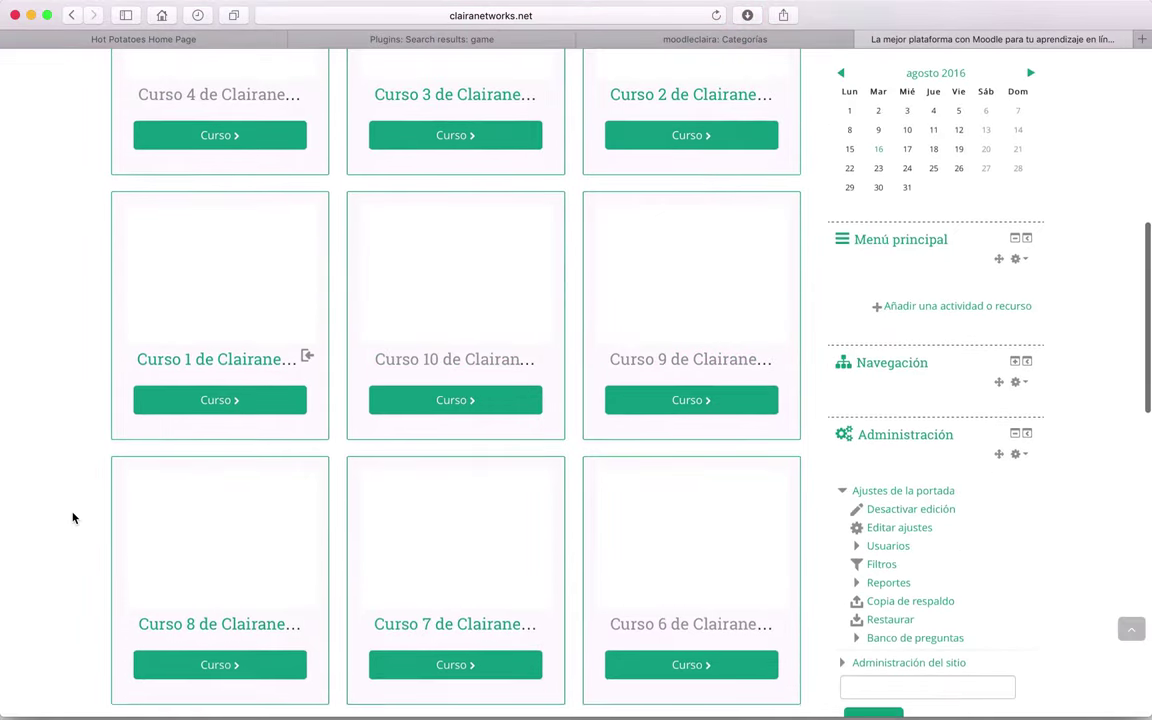
pyautogui.scroll(-10, 72, 517)
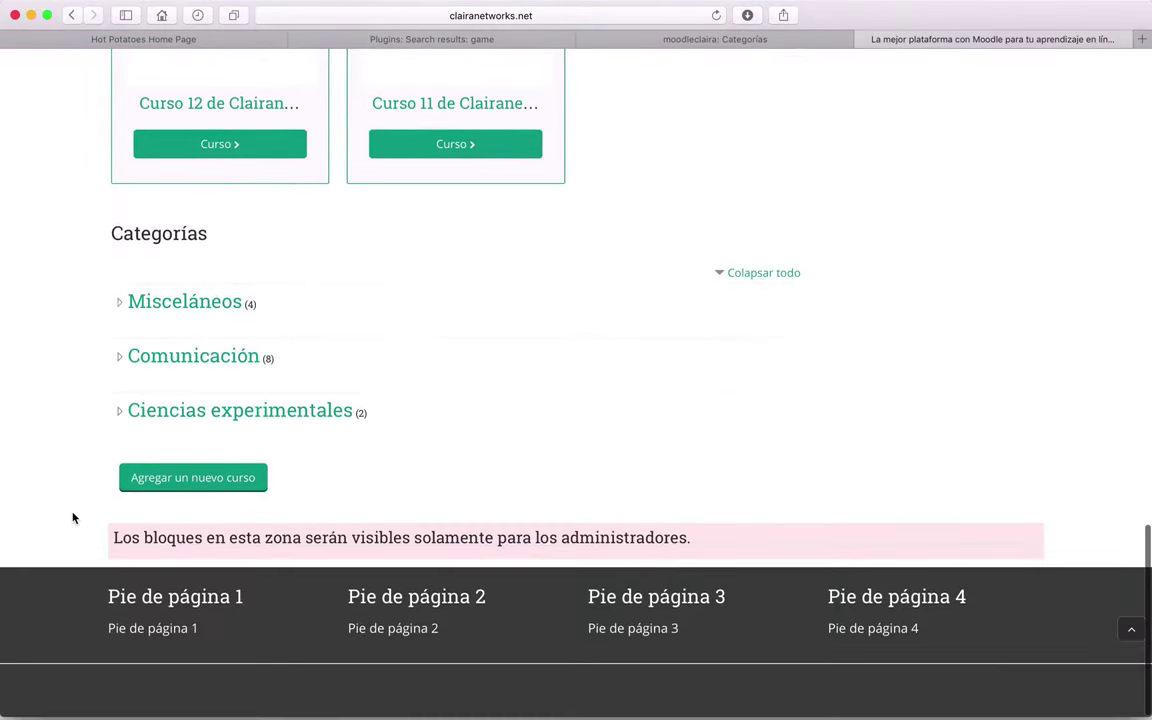
pyautogui.scroll(20, 72, 517)
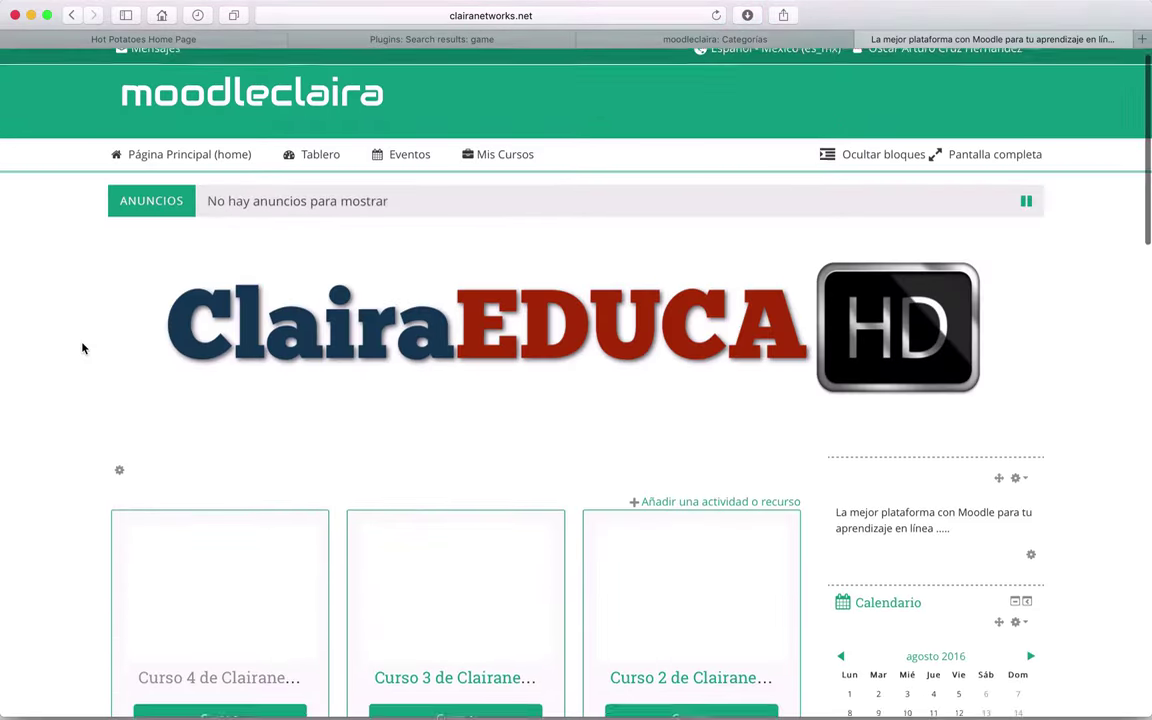
pyautogui.scroll(-1, 84, 348)
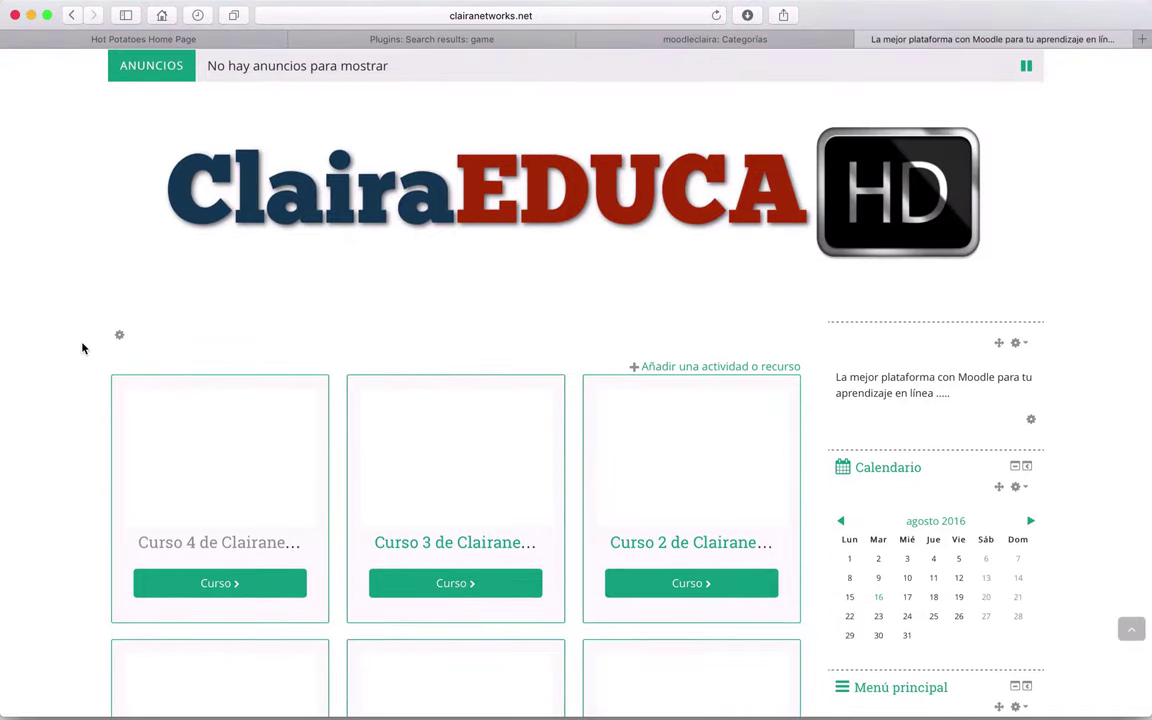
pyautogui.scroll(-7, 84, 348)
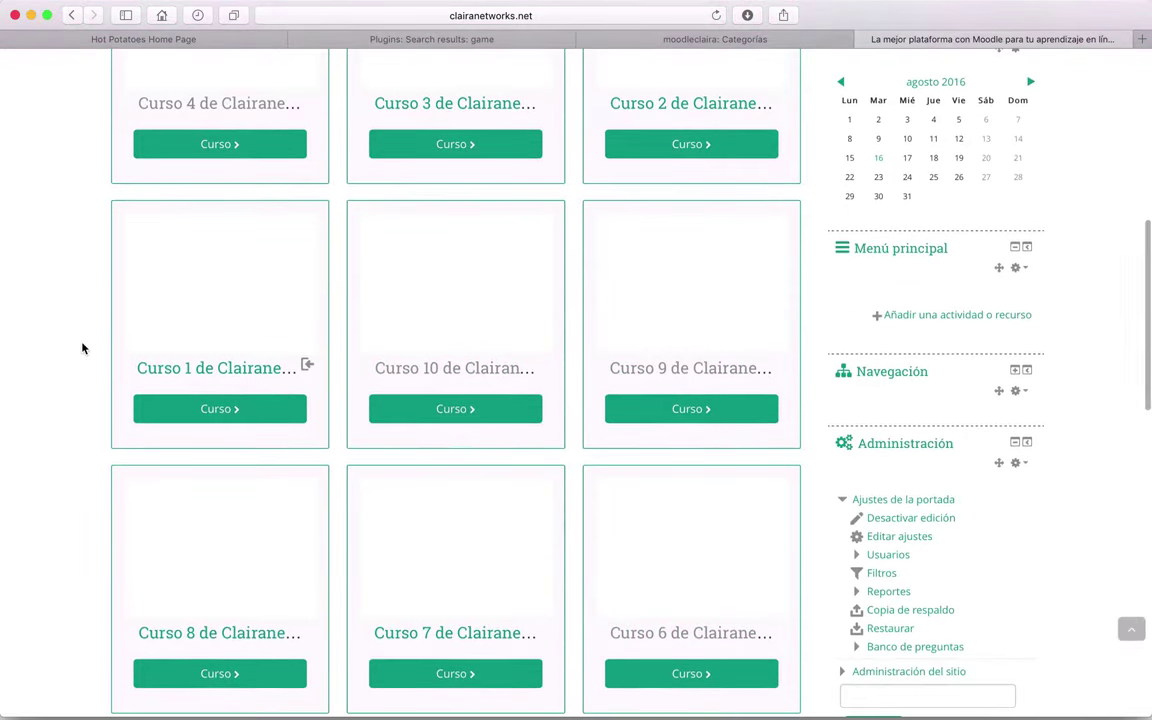